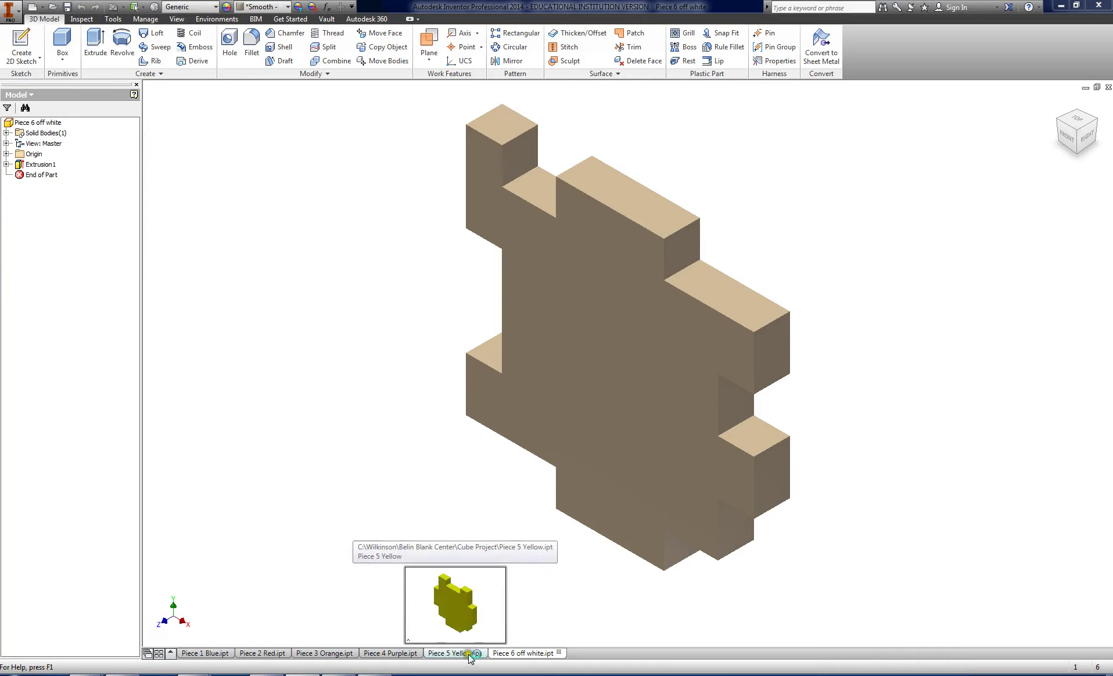
# Step: Preview the six open cube-piece files and bring up the New document type list
pyautogui.moveTo(519, 656)
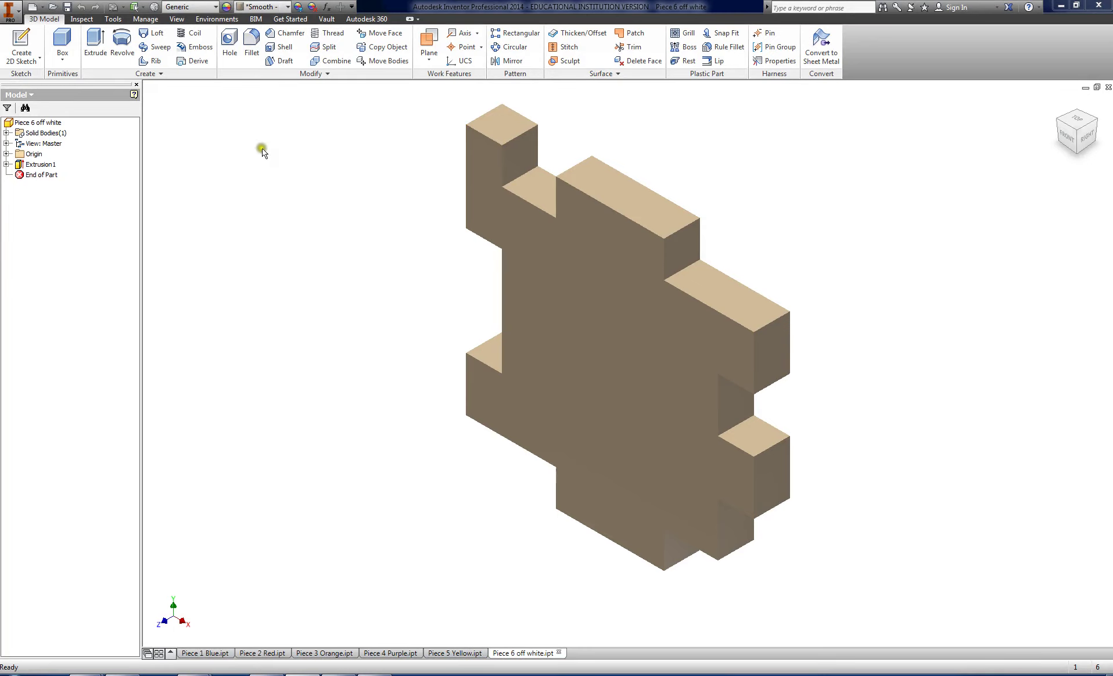
pyautogui.click(45, 9)
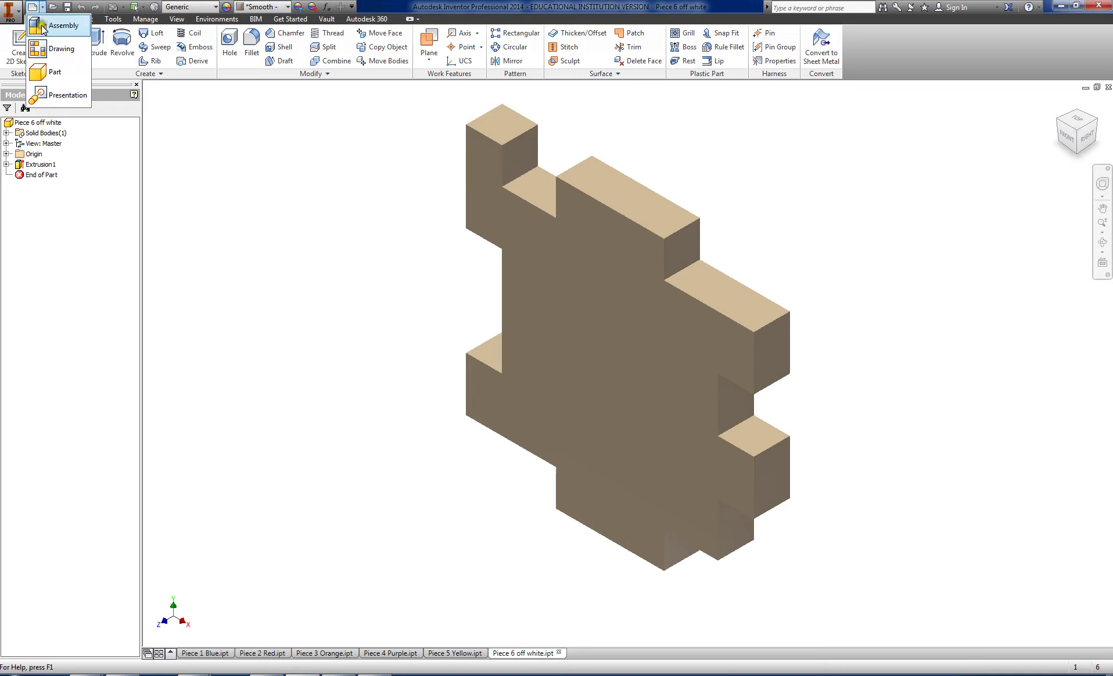
# Step: Create a new assembly, Assembly3, and open Place Component to add pieces from file
pyautogui.click(43, 27)
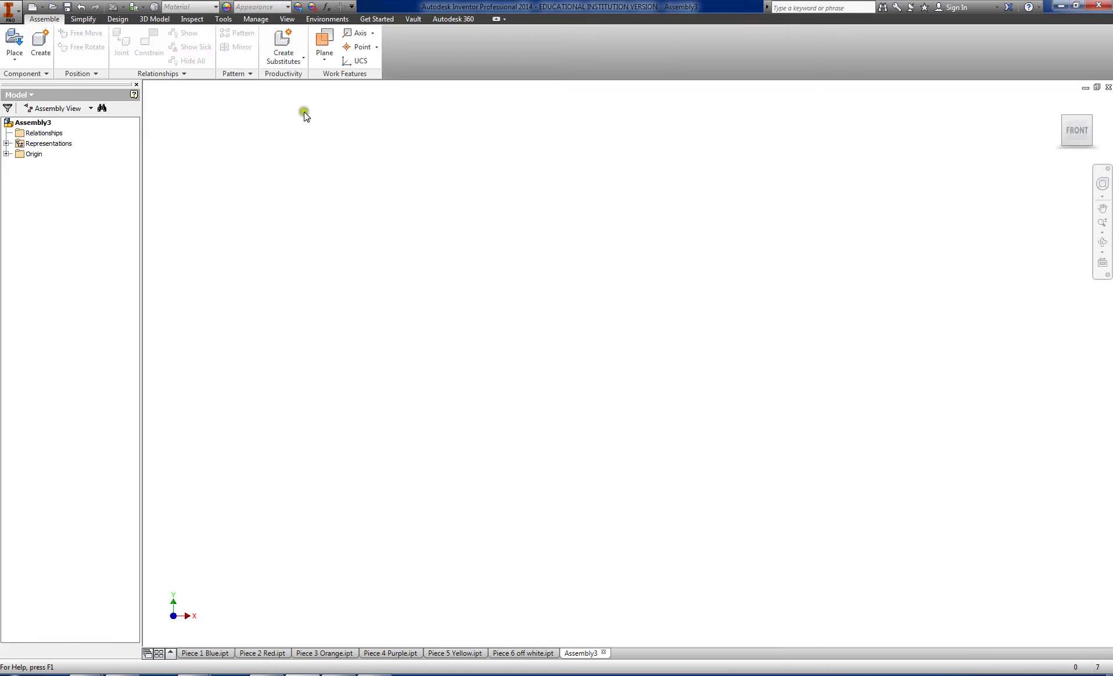
pyautogui.click(16, 59)
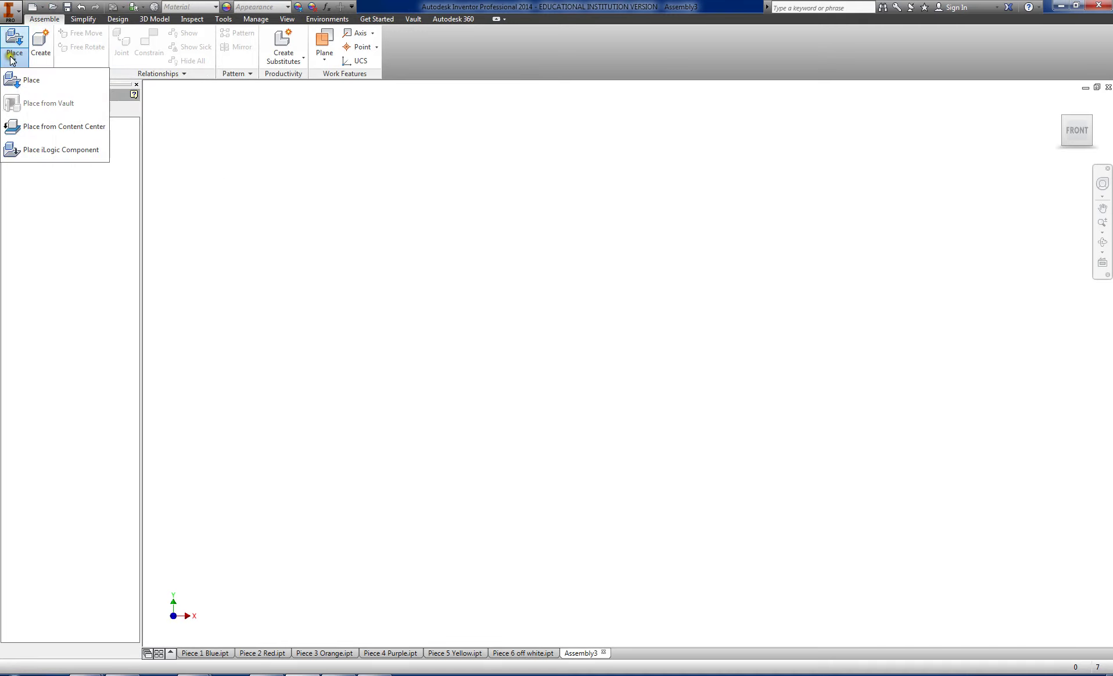
pyautogui.click(21, 85)
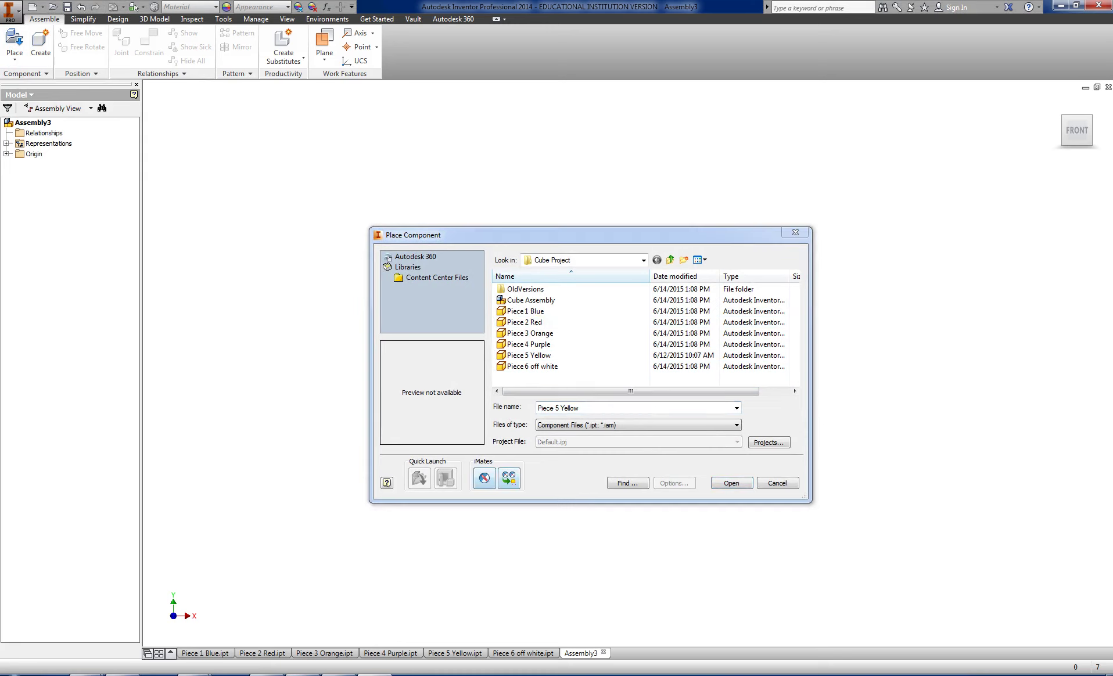
pyautogui.hotkey('alt', 'Tab')
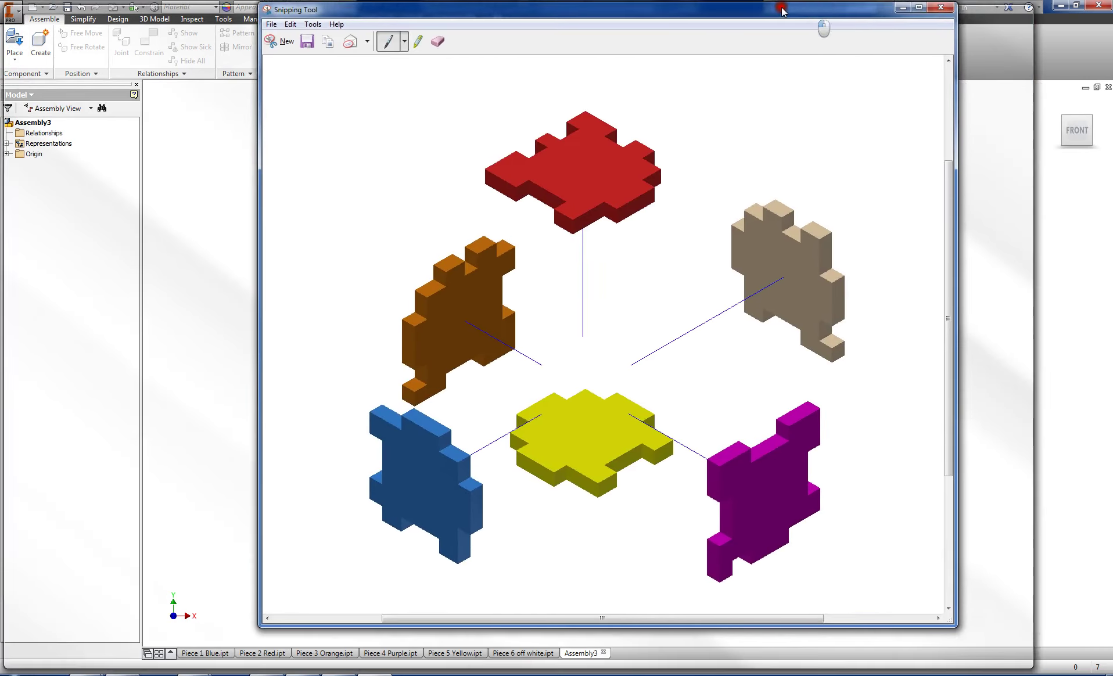
pyautogui.moveTo(762, 10); pyautogui.dragTo(1112, 35)
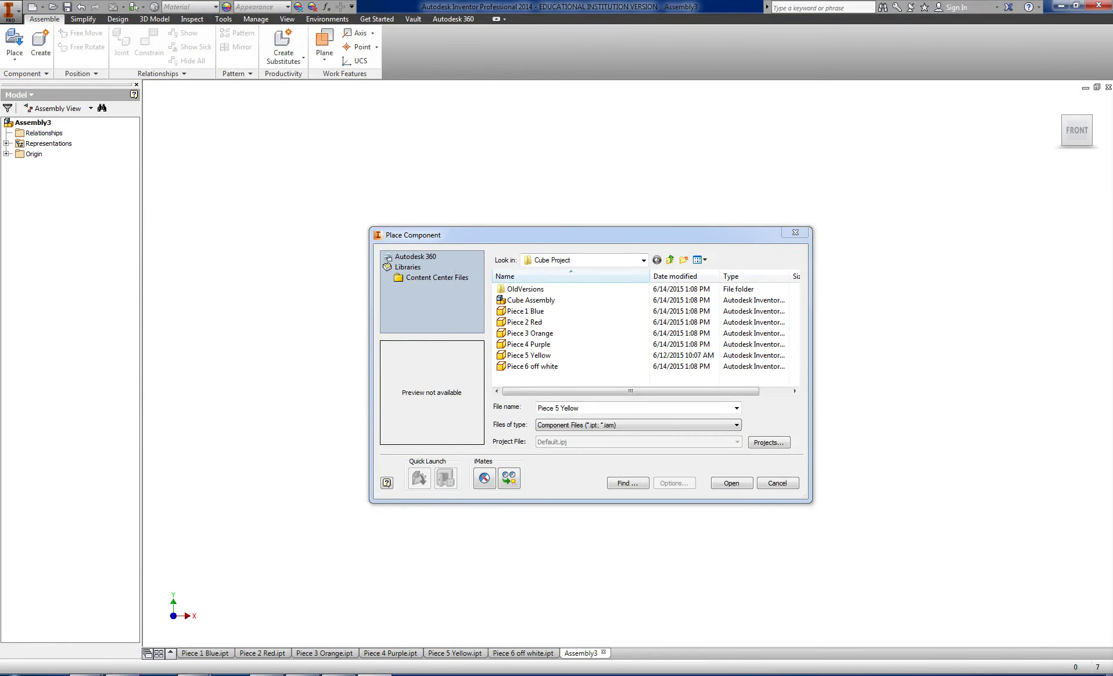
# Step: Place Piece 1 Blue into Assembly3 and move it toward the middle of the view
pyautogui.click(523, 312)
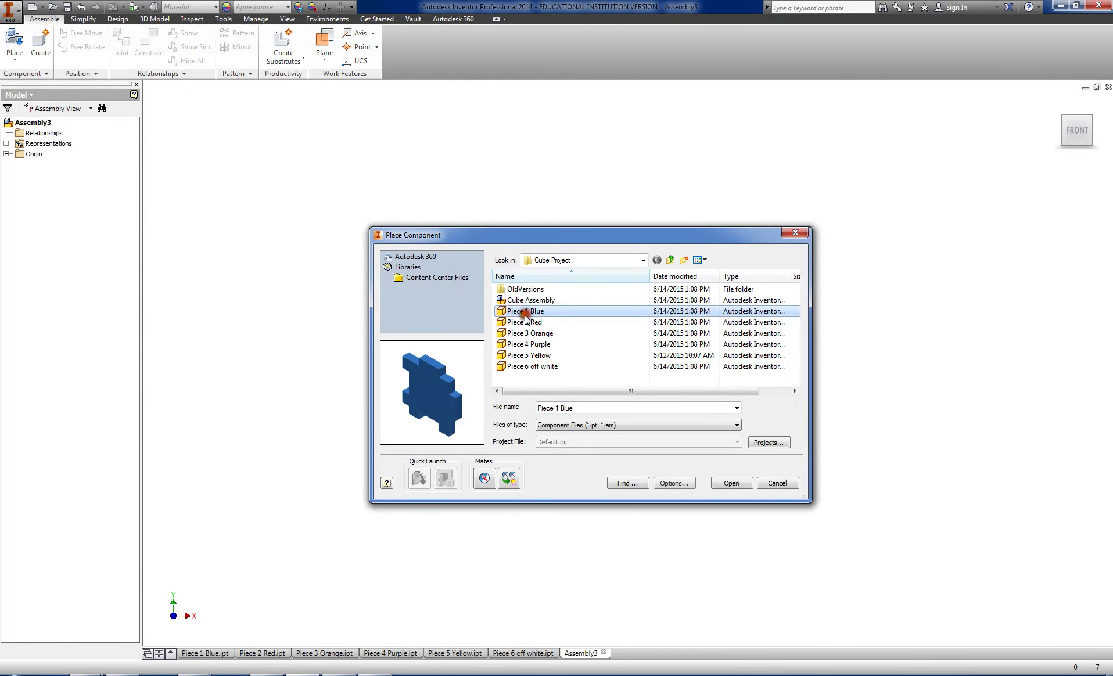
pyautogui.click(729, 484)
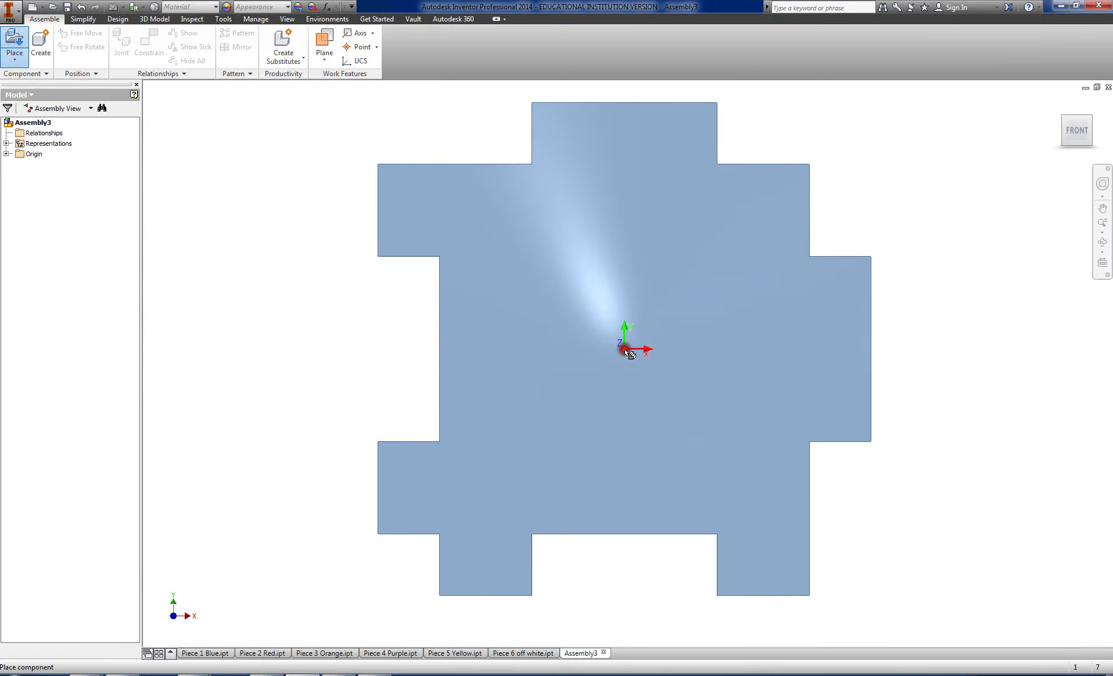
pyautogui.click(714, 337)
pyautogui.rightClick(898, 212)
pyautogui.click(928, 212)
pyautogui.scroll(5, 698, 334)
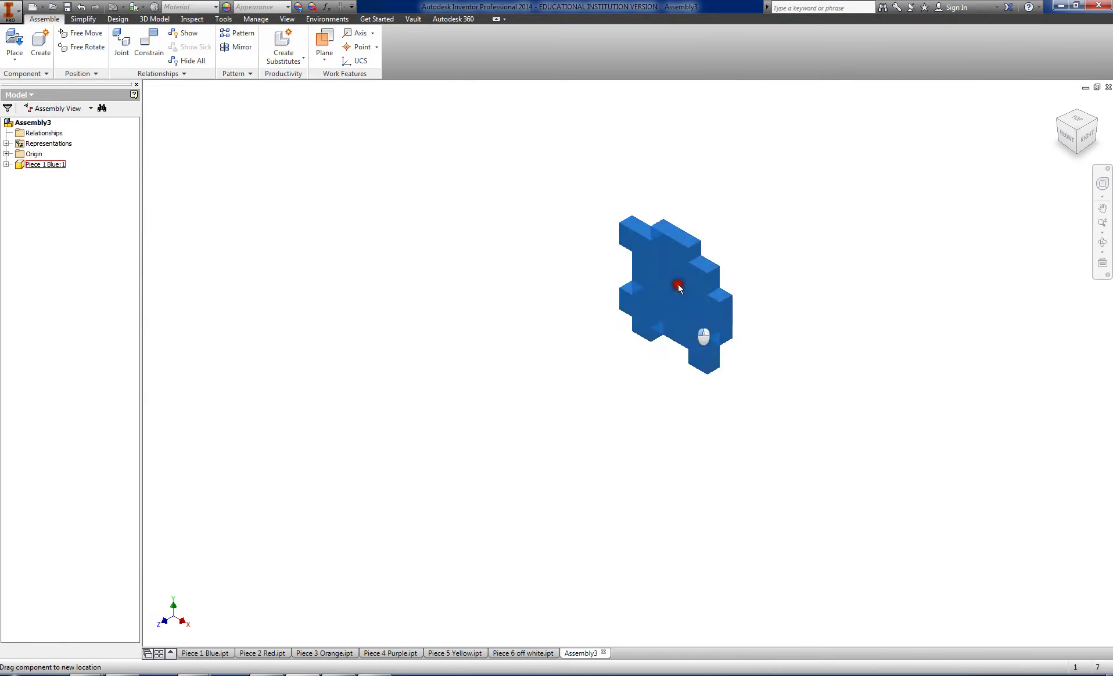
pyautogui.moveTo(679, 284); pyautogui.dragTo(587, 336)
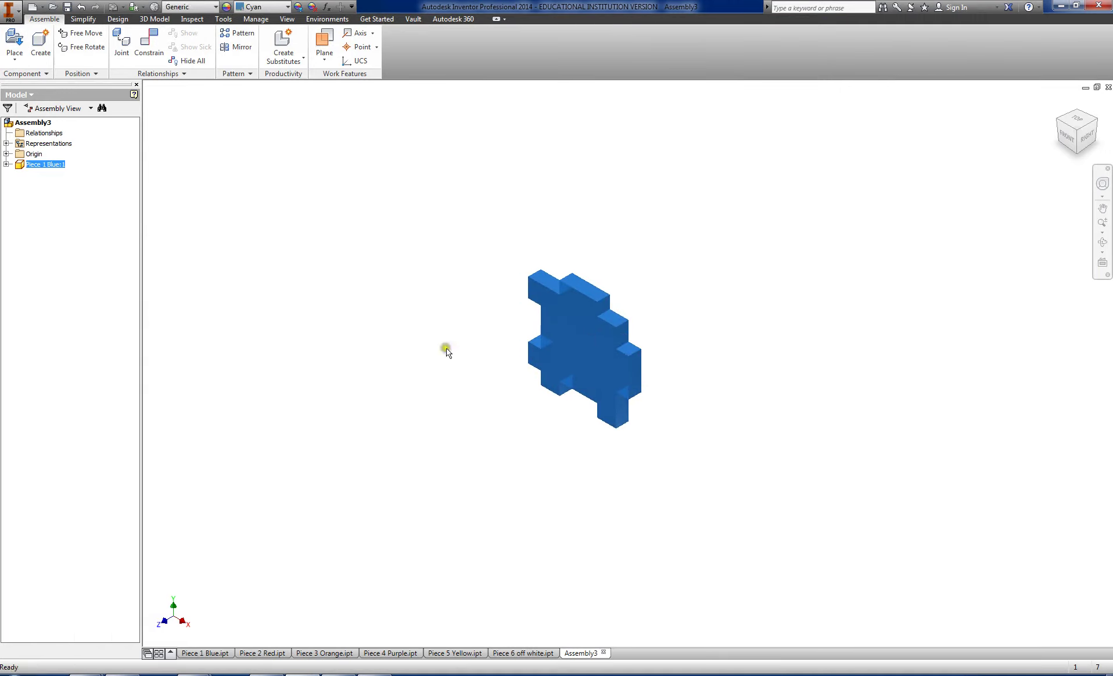
# Step: Make Piece 1 Blue grounded so it stays fixed, then select it in model and tree
pyautogui.rightClick(32, 164)
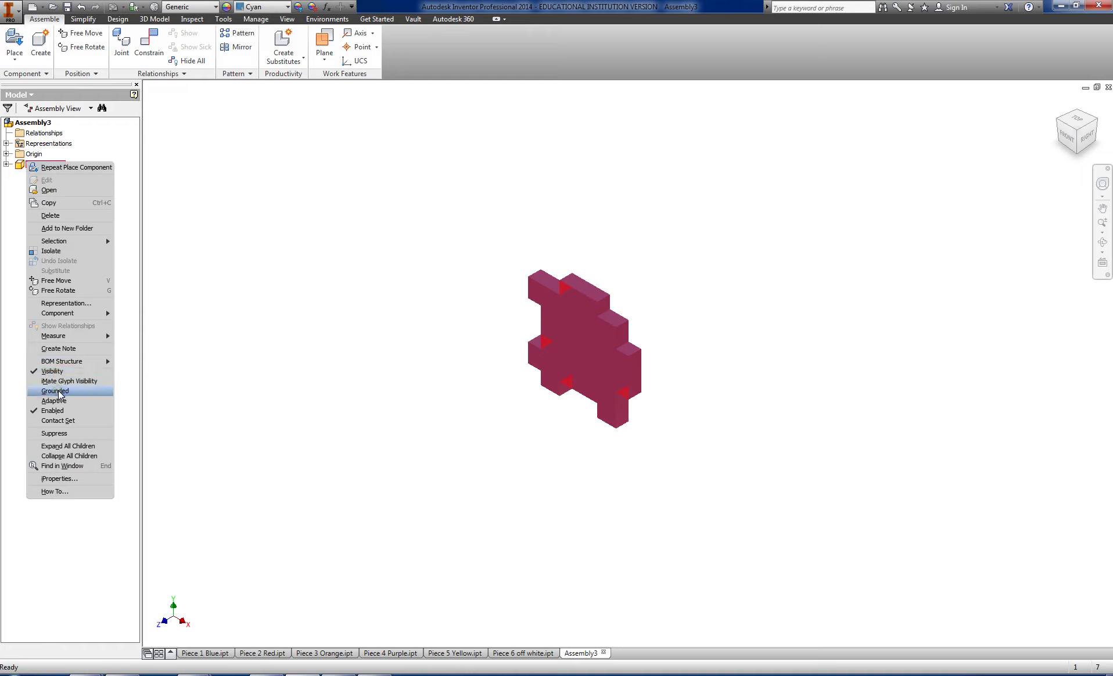
pyautogui.click(55, 391)
pyautogui.click(577, 331)
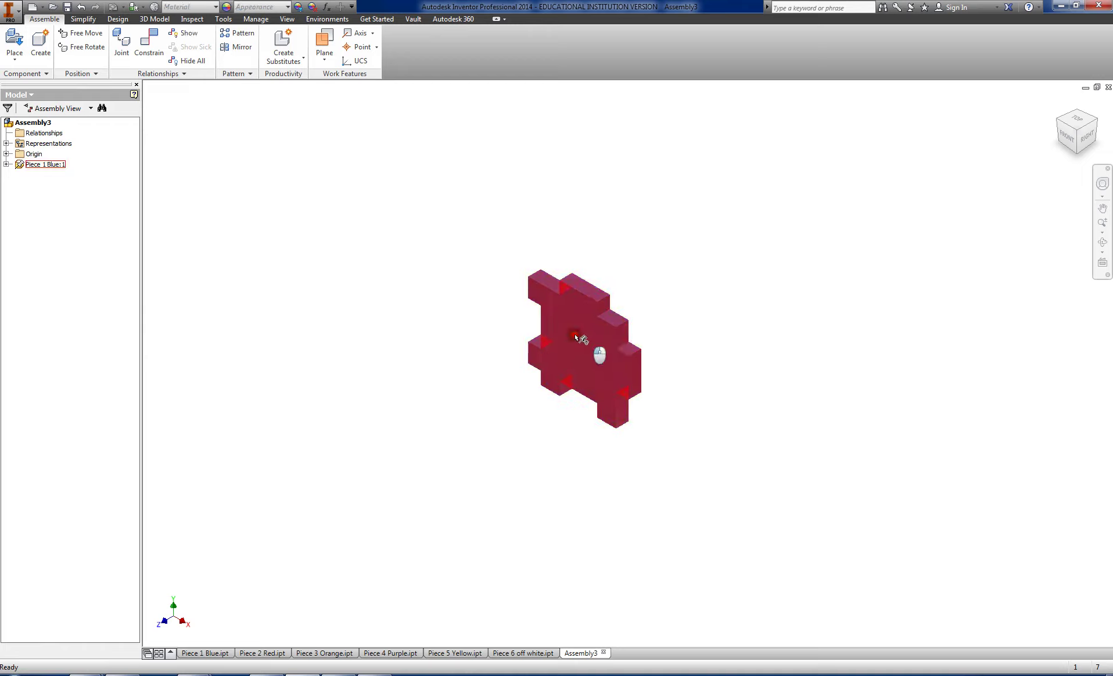
pyautogui.click(19, 165)
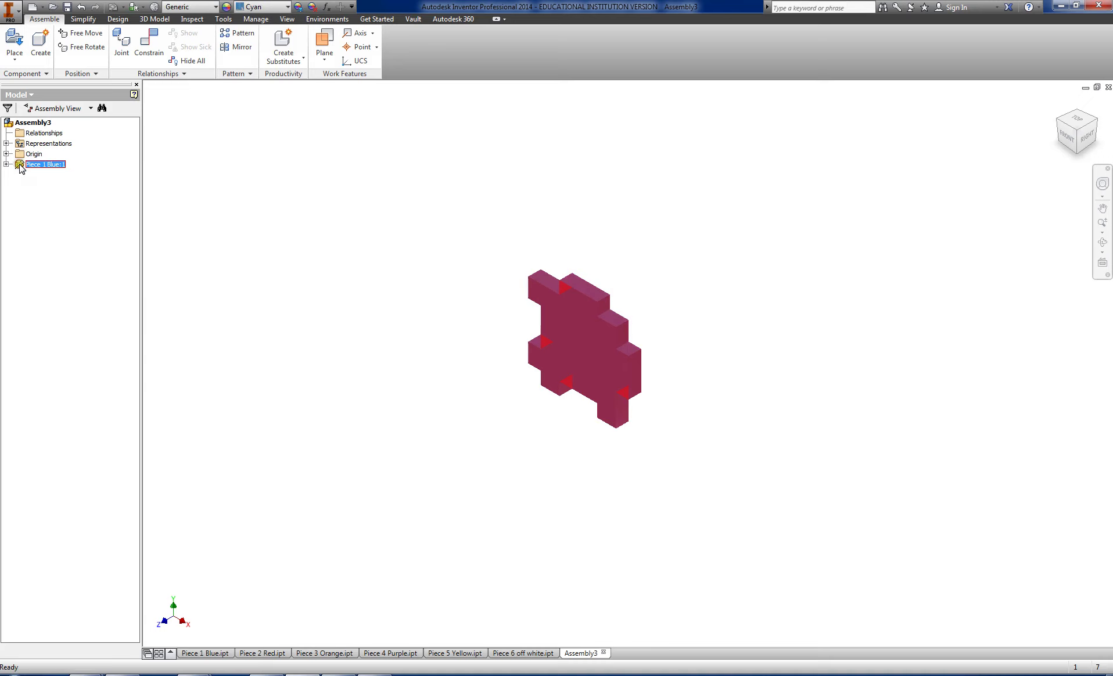
# Step: Place Piece 2 Red through Piece 6 off white into the assembly together
pyautogui.click(24, 36)
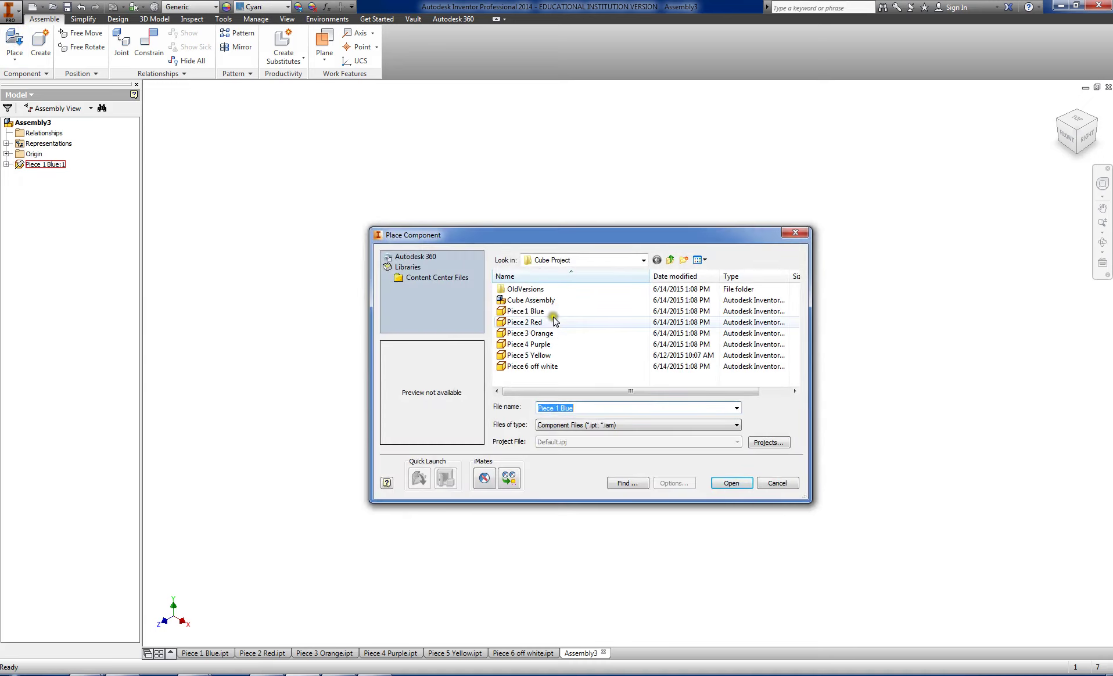
pyautogui.click(549, 322)
pyautogui.moveTo(550, 336); pyautogui.dragTo(549, 369)
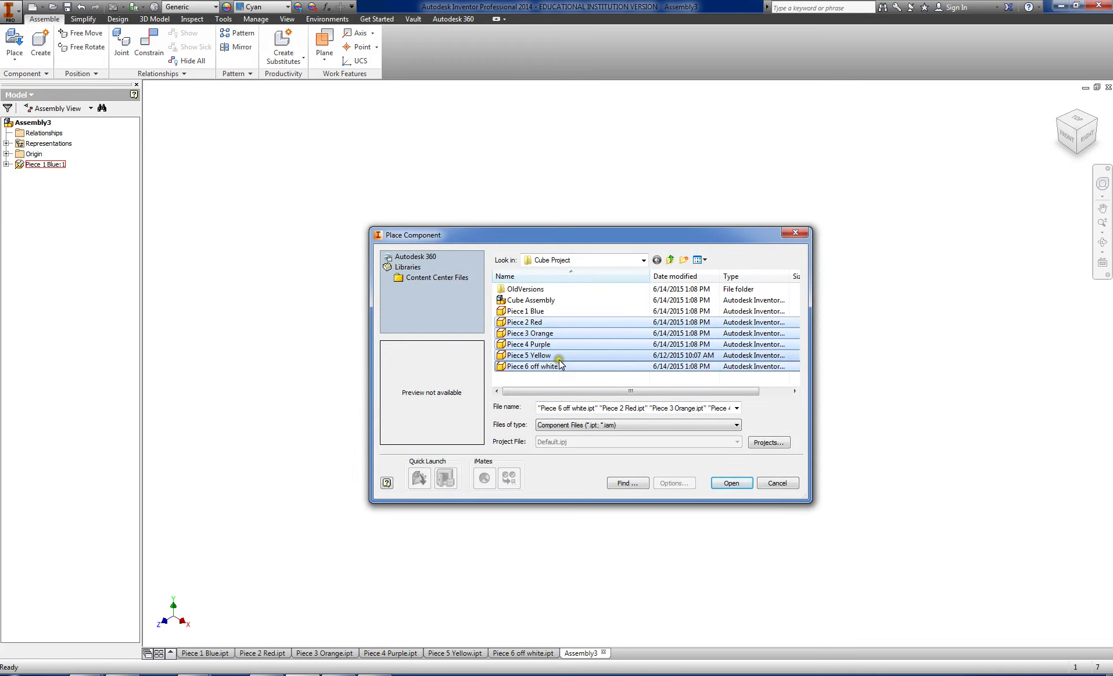
pyautogui.click(753, 479)
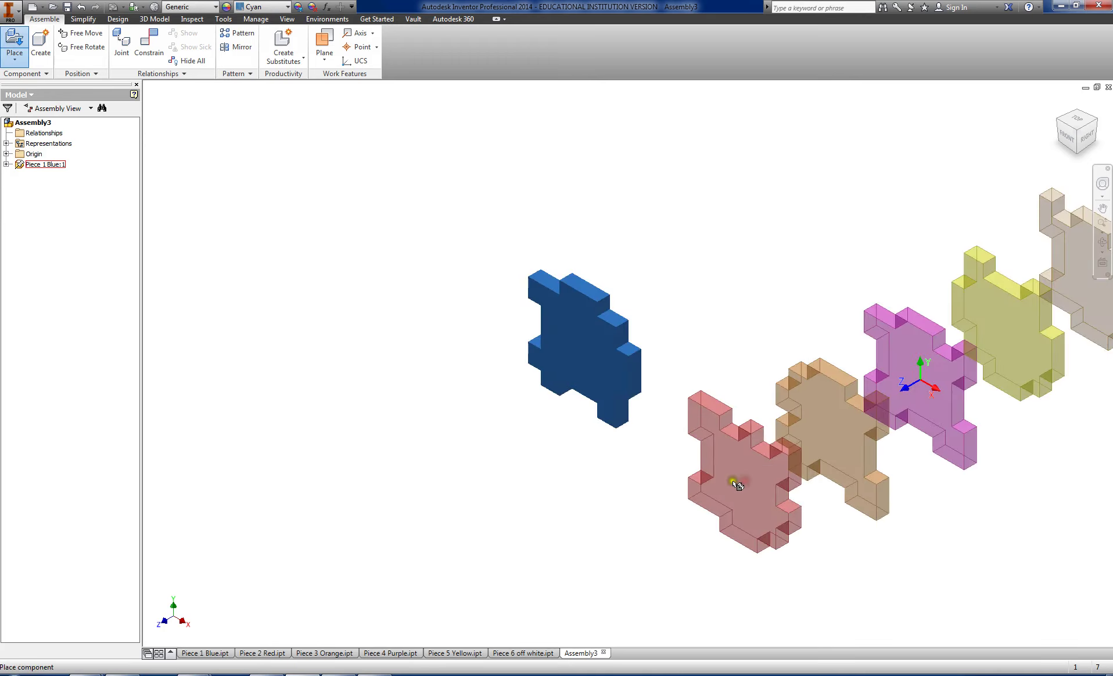
pyautogui.click(257, 319)
pyautogui.rightClick(696, 373)
pyautogui.click(741, 374)
pyautogui.moveTo(647, 412); pyautogui.dragTo(601, 492, button='middle')
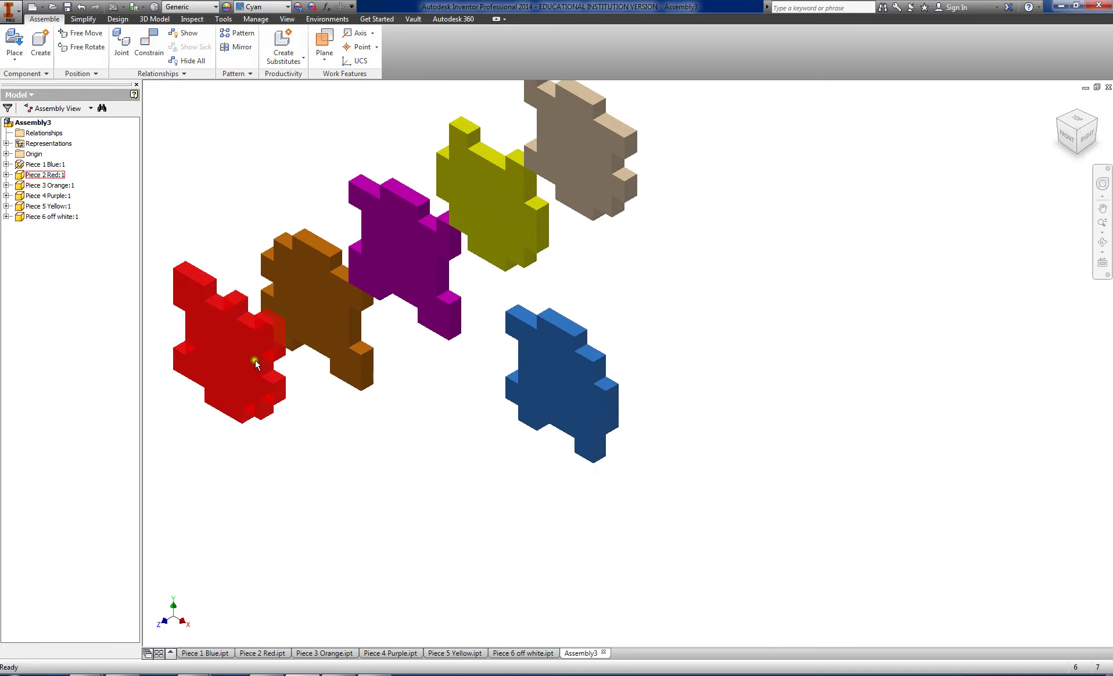
# Step: Drag the red piece down-left and the purple piece down-right, away from the others
pyautogui.moveTo(250, 358); pyautogui.dragTo(253, 462)
pyautogui.click(365, 442)
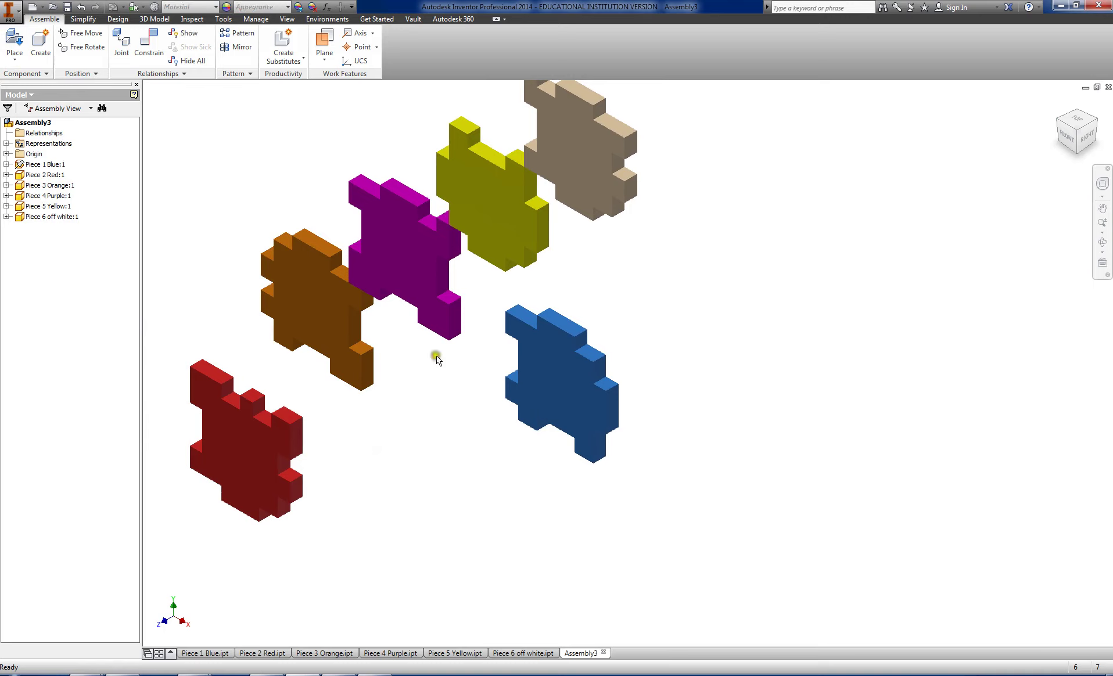
pyautogui.moveTo(409, 255); pyautogui.dragTo(753, 312)
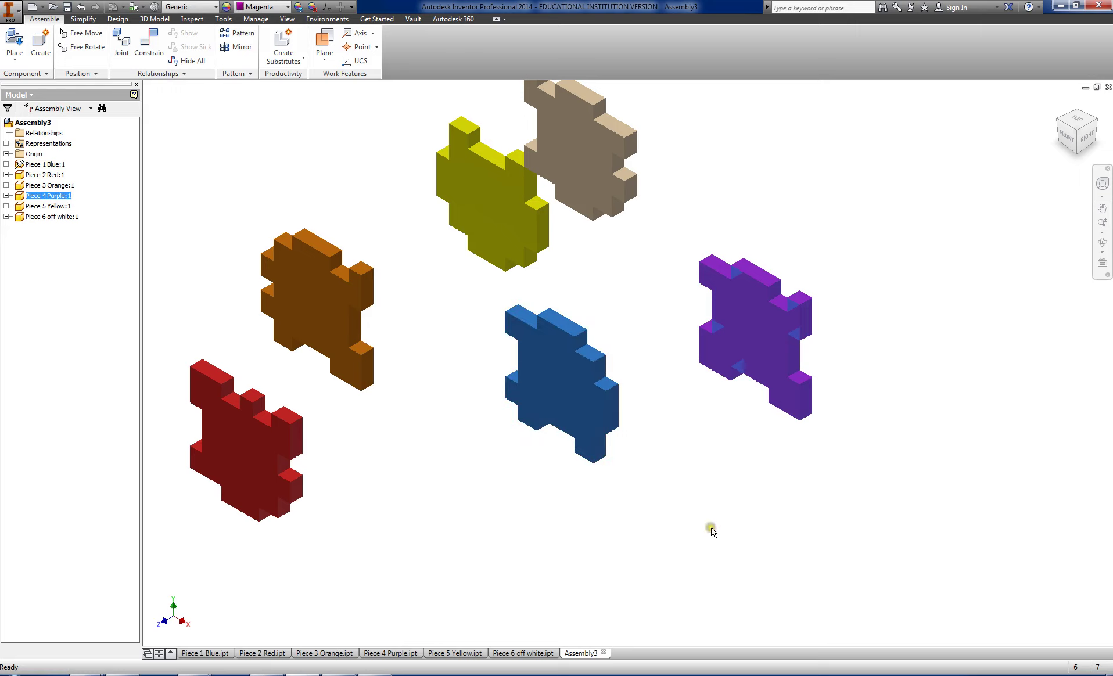
# Step: Mate a purple side face against the blue piece's face at 0.000 in offset
pyautogui.click(147, 49)
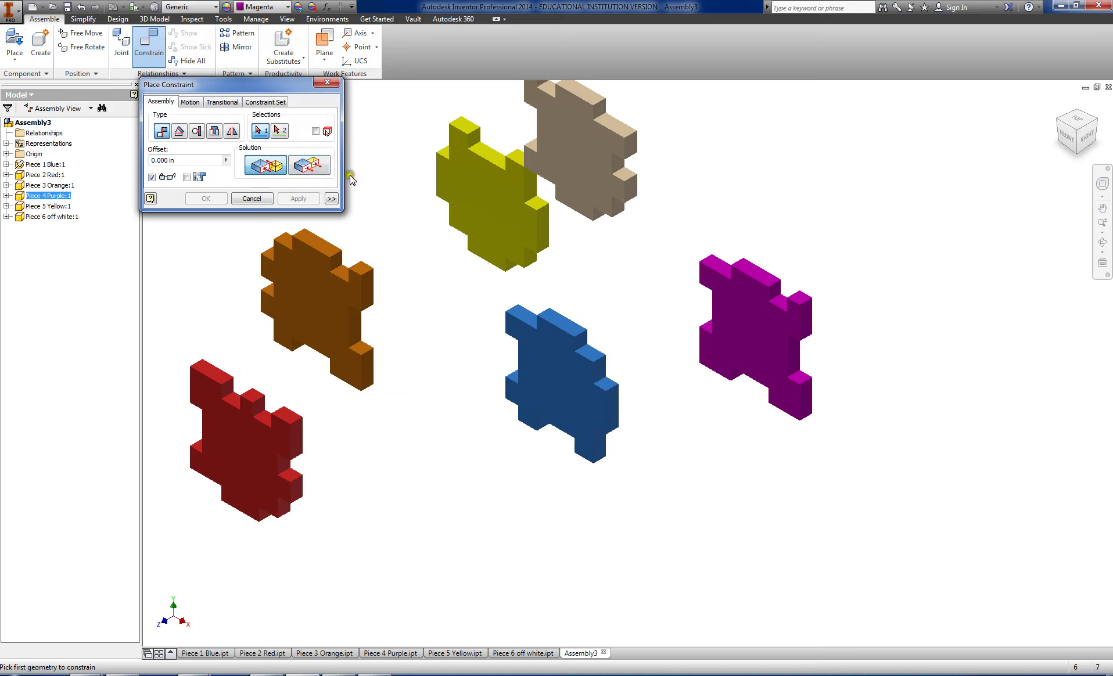
pyautogui.click(797, 358)
pyautogui.press('F4')
pyautogui.moveTo(642, 403); pyautogui.dragTo(551, 427)
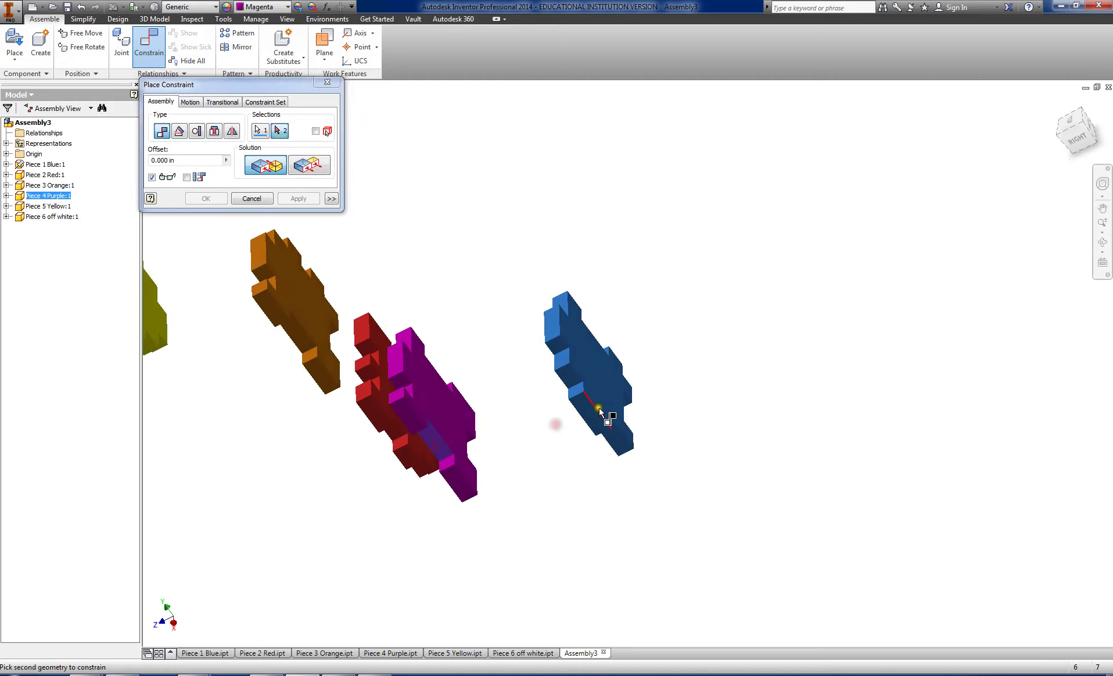
pyautogui.click(597, 401)
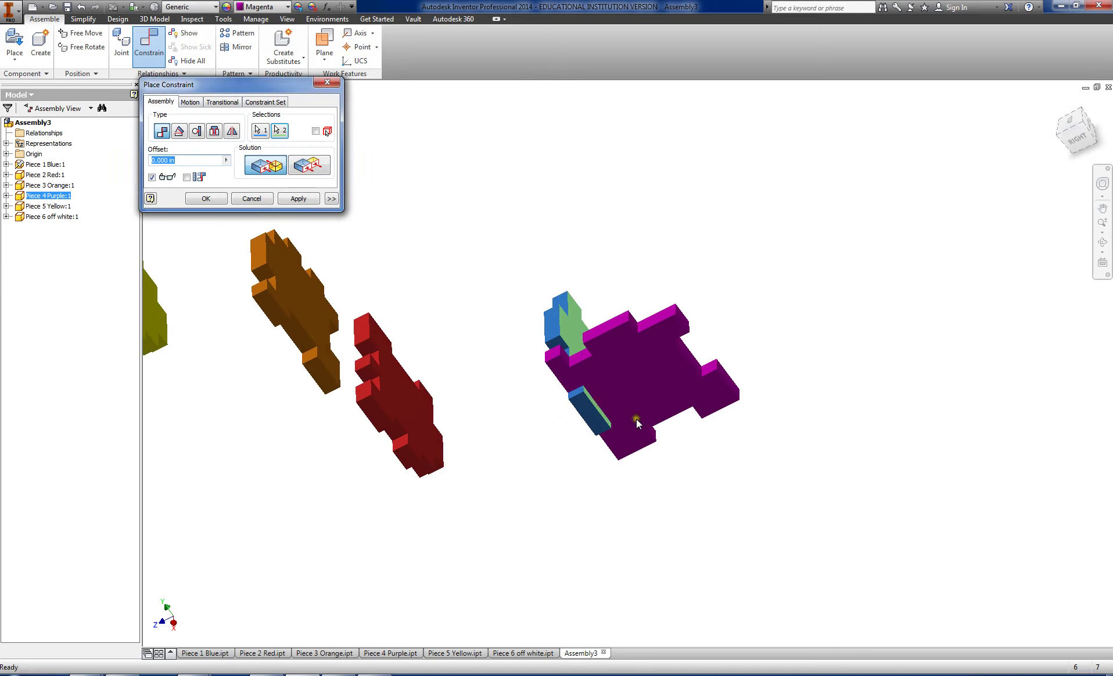
pyautogui.click(298, 199)
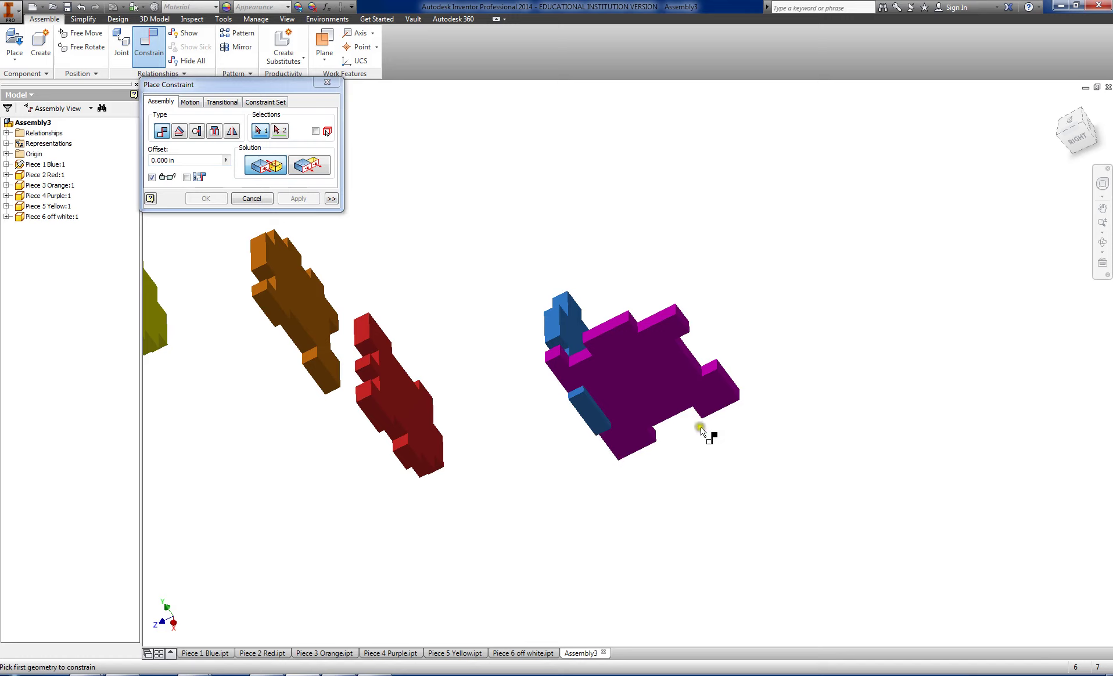
# Step: Try a flush constraint on the purple piece, then cancel and pull it up-left
pyautogui.click(309, 167)
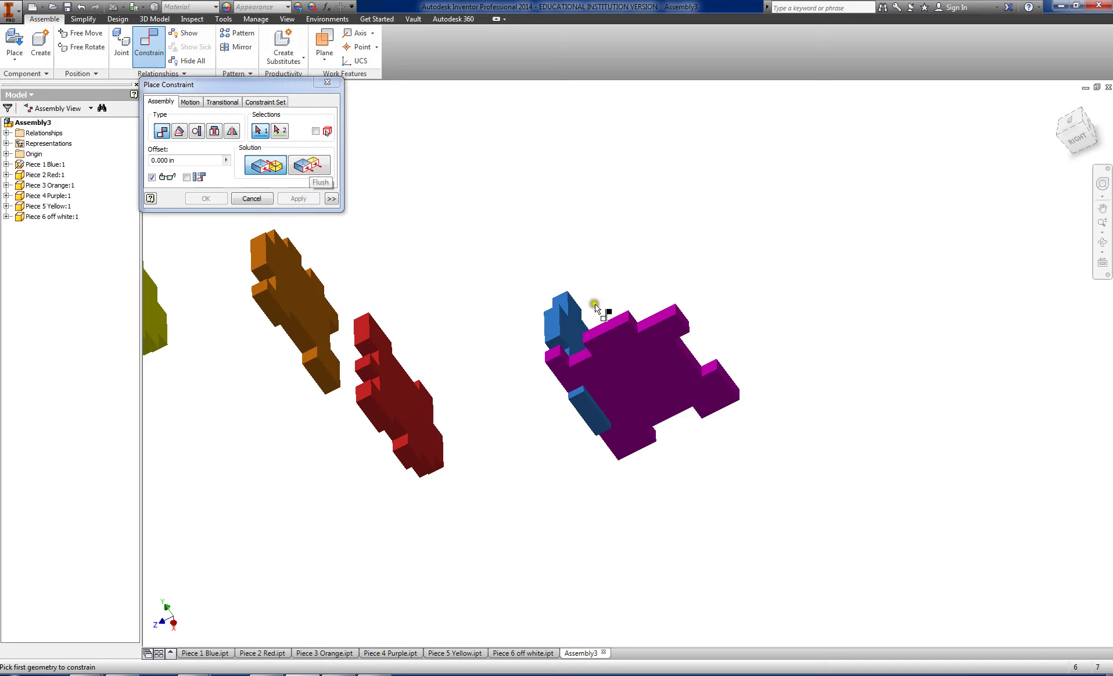
pyautogui.click(551, 354)
pyautogui.press('F4')
pyautogui.moveTo(552, 373); pyautogui.dragTo(561, 273)
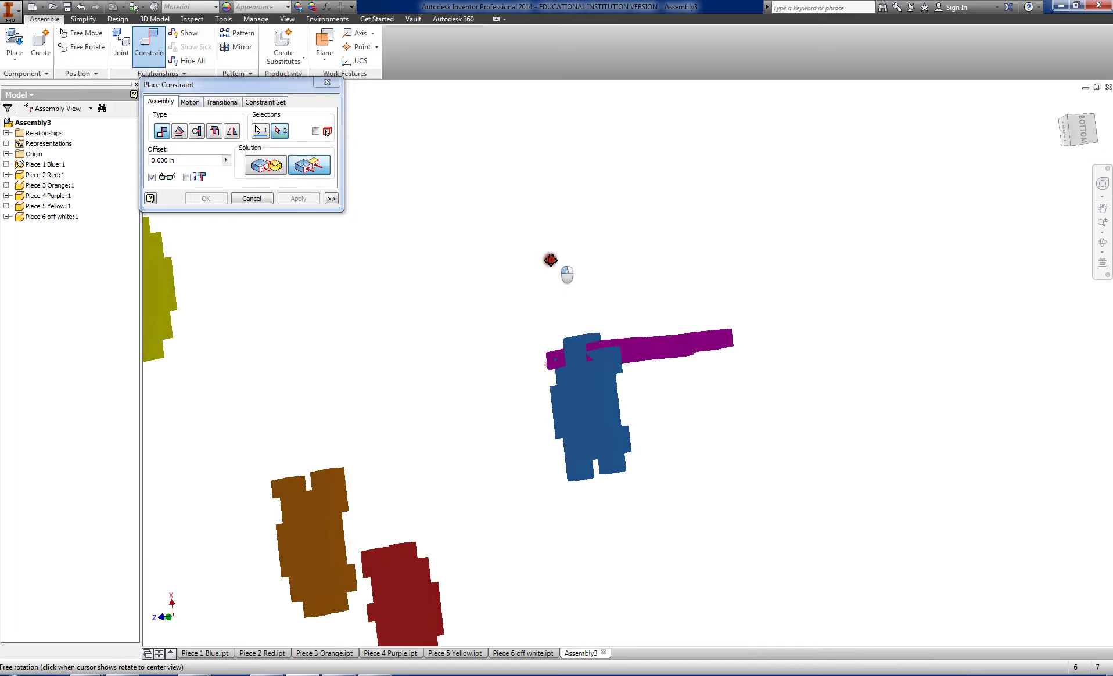
pyautogui.click(616, 366)
pyautogui.press('F4')
pyautogui.moveTo(664, 380); pyautogui.dragTo(735, 440)
pyautogui.click(310, 201)
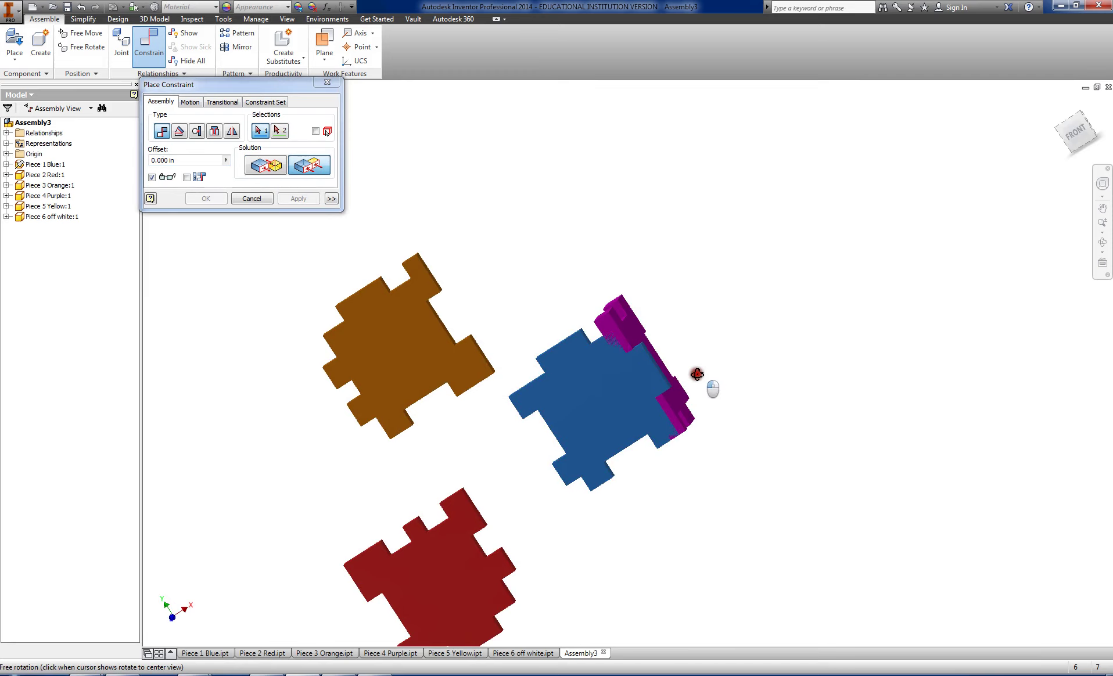
pyautogui.keyDown('shift'); pyautogui.moveTo(703, 388); pyautogui.dragTo(602, 392, button='middle'); pyautogui.keyUp('shift')
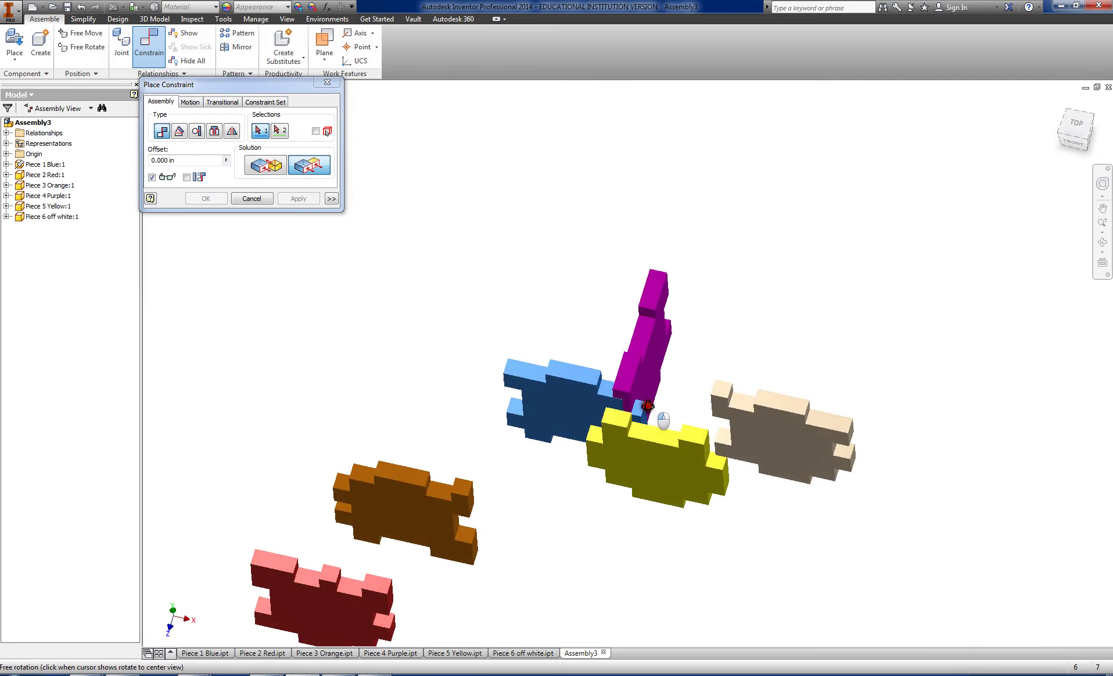
pyautogui.click(251, 198)
pyautogui.moveTo(649, 360); pyautogui.dragTo(645, 334)
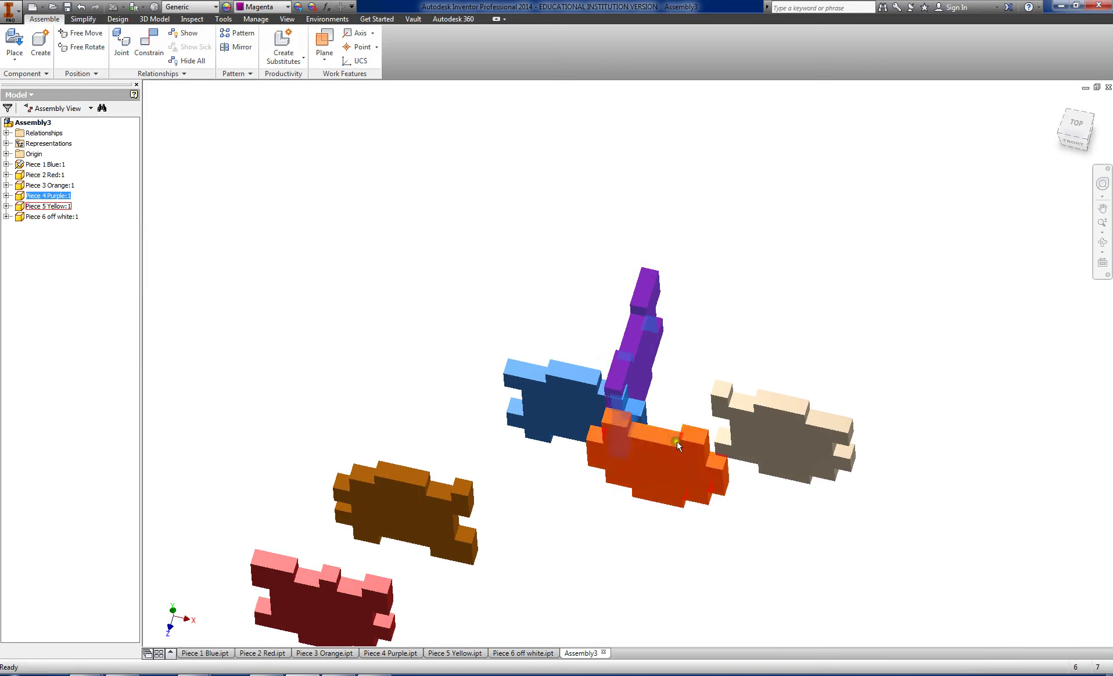
# Step: Flush the purple face with the blue piece's face at 0.000 in and test-drag it
pyautogui.click(149, 41)
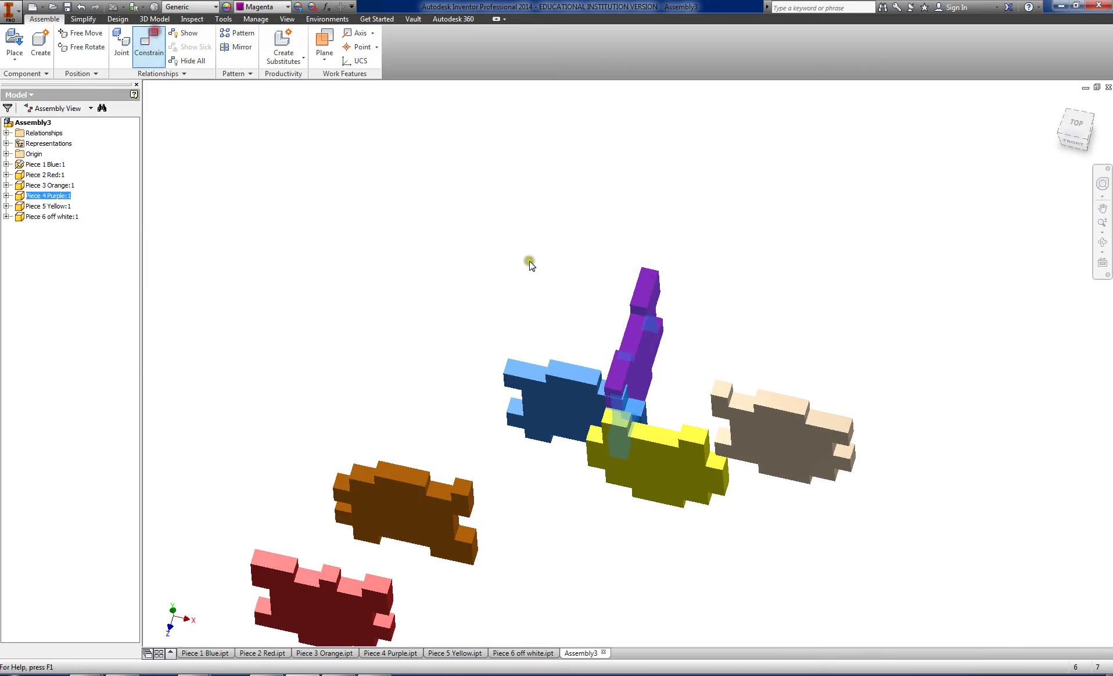
pyautogui.click(644, 362)
pyautogui.press('F4')
pyautogui.moveTo(661, 404); pyautogui.dragTo(603, 382)
pyautogui.click(628, 417)
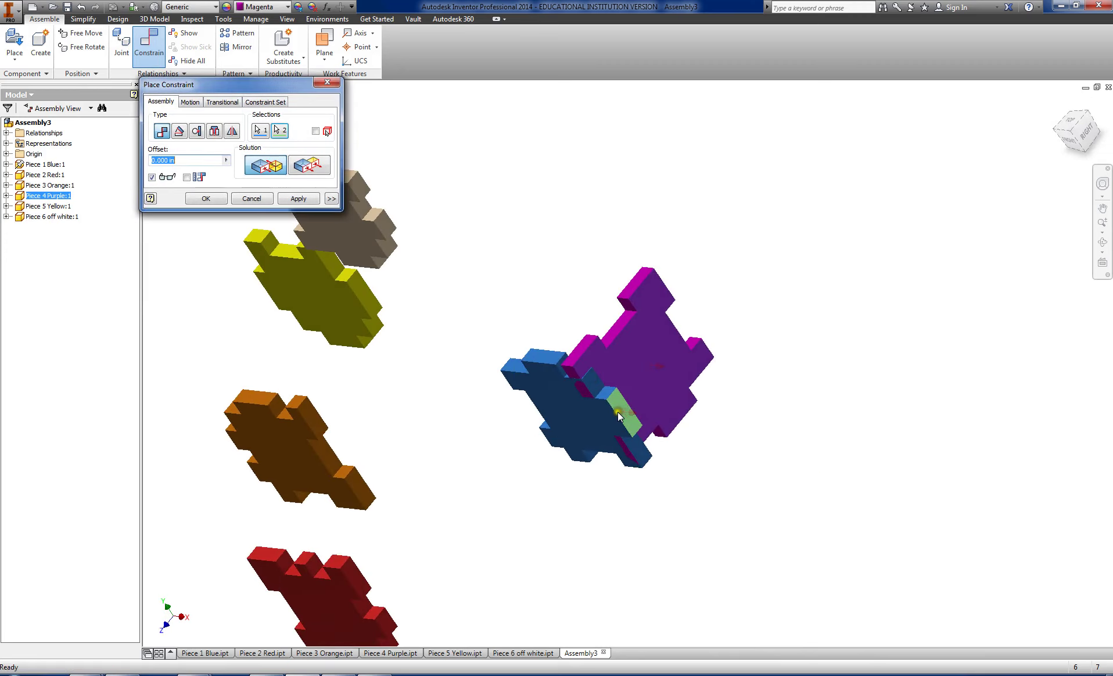
pyautogui.click(309, 165)
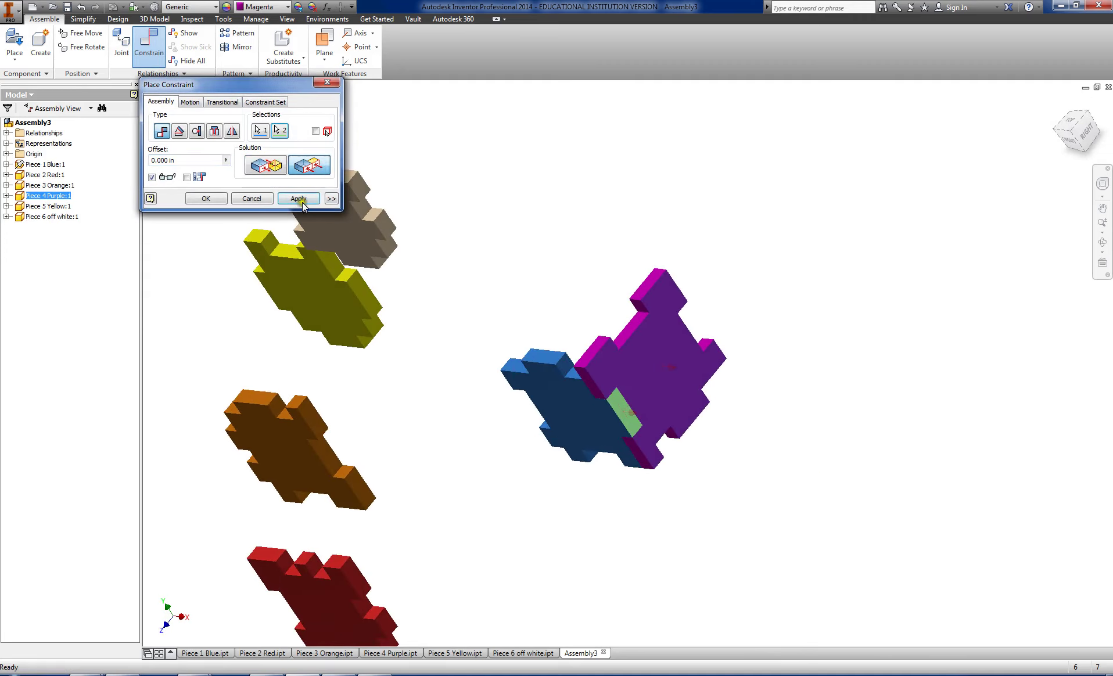
pyautogui.click(298, 199)
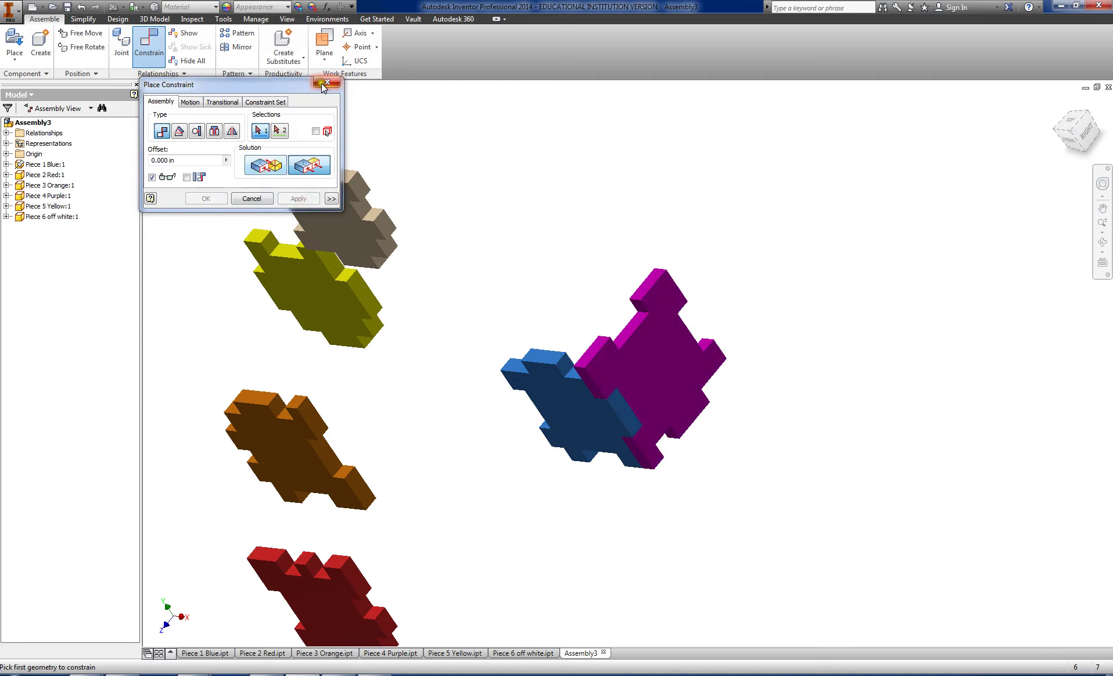
pyautogui.click(323, 85)
pyautogui.click(712, 348)
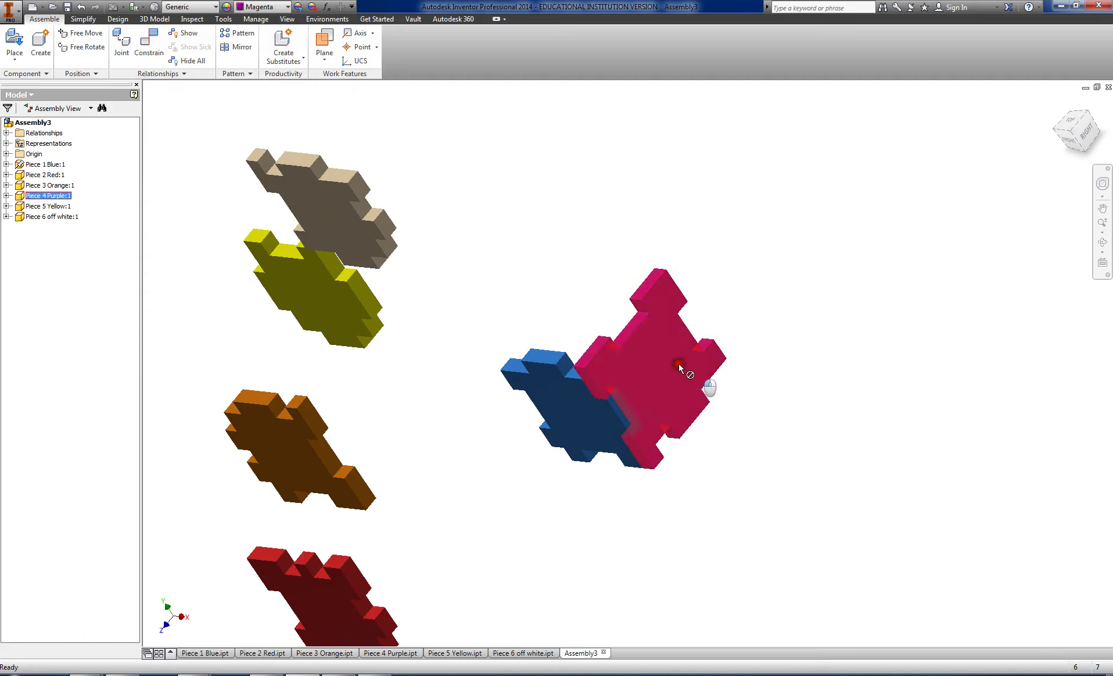
pyautogui.moveTo(666, 362); pyautogui.dragTo(643, 324)
# Step: Return to the home view, zoom in, and bring up Place Constraint for a new constraint
pyautogui.press('F6')
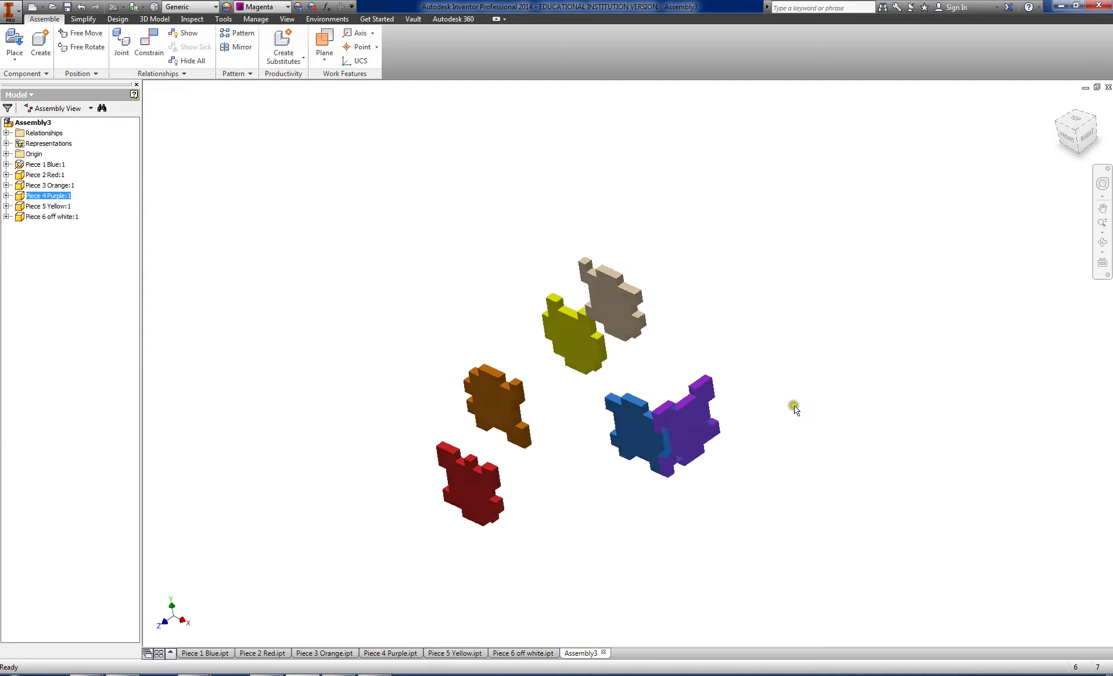
pyautogui.scroll(3, 710, 451)
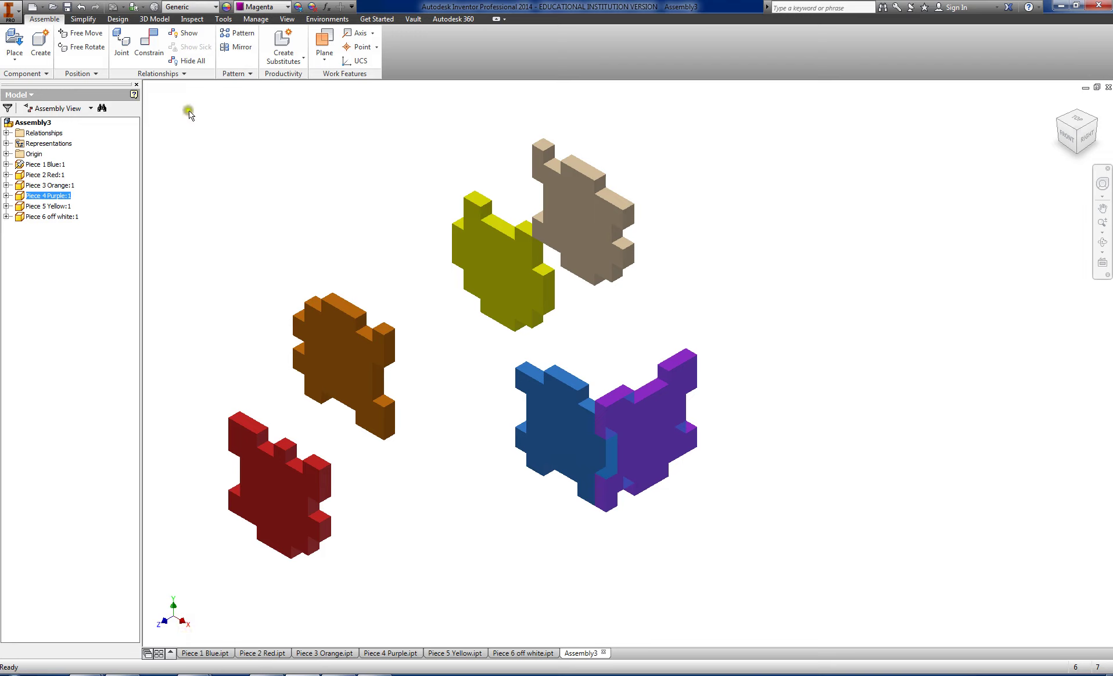
pyautogui.click(149, 42)
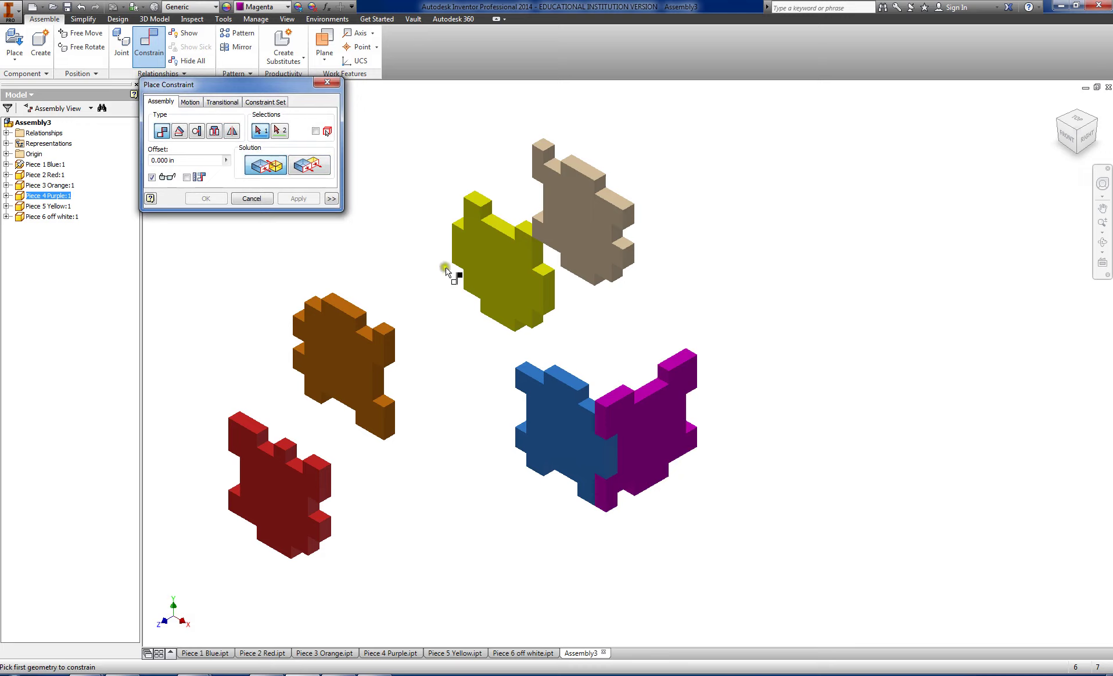
# Step: Flush the yellow piece's top face with the purple piece's face at 0.000 in
pyautogui.click(309, 165)
pyautogui.click(480, 200)
pyautogui.click(652, 480)
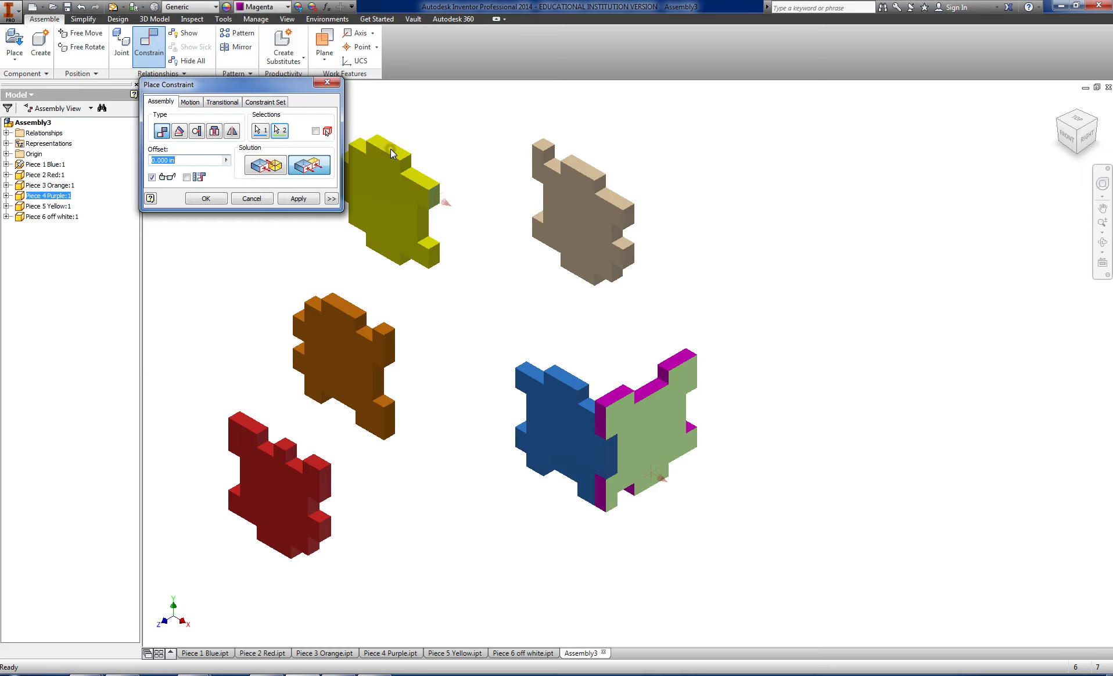
pyautogui.click(298, 198)
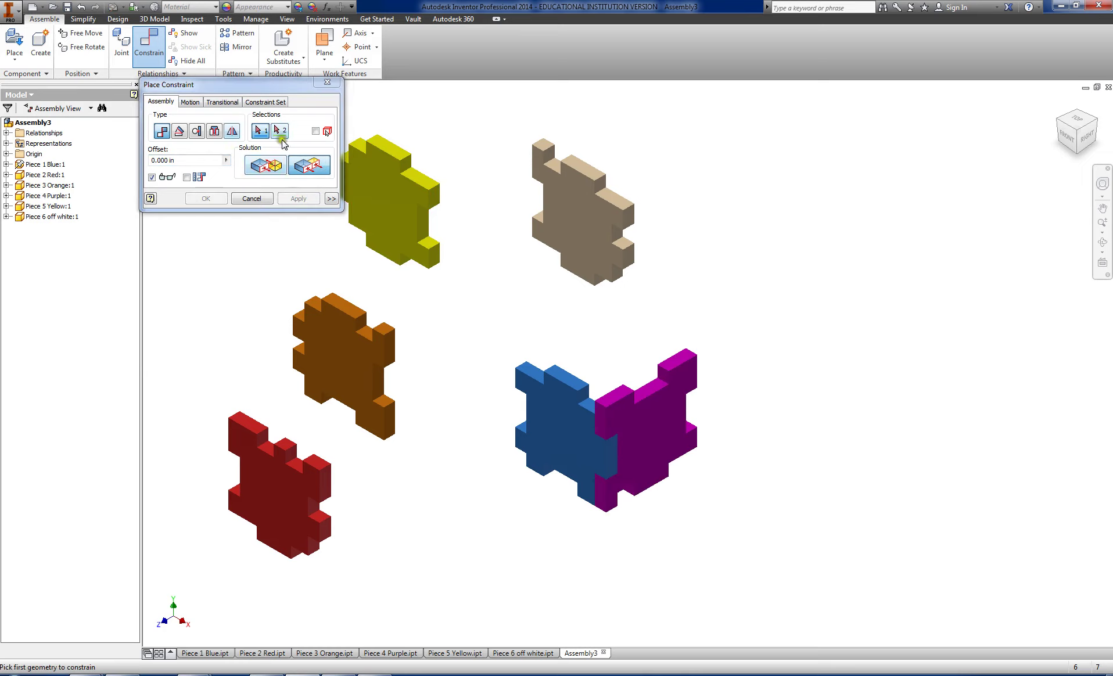
pyautogui.click(244, 198)
# Step: Select the yellow piece and inspect its Flush:3 constraint under Piece 5 Yellow
pyautogui.click(375, 168)
pyautogui.click(5, 206)
pyautogui.click(47, 237)
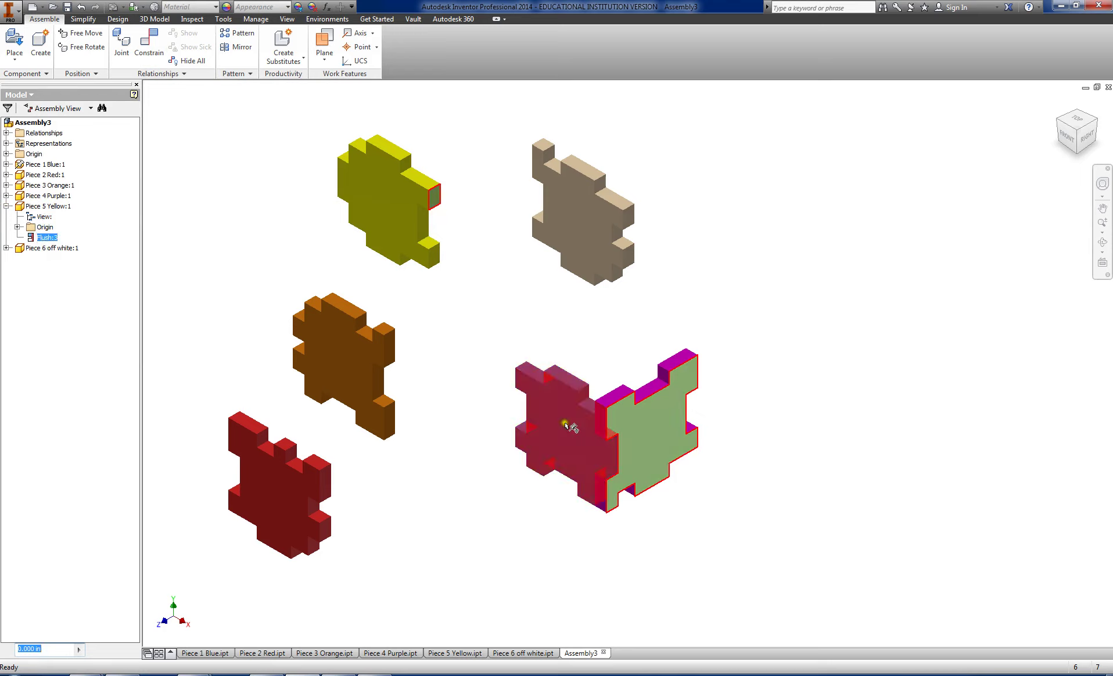
# Step: Orbit, reset to the home view, zoom on the yellow piece, and reopen Place Constraint
pyautogui.keyDown('shift'); pyautogui.moveTo(549, 406); pyautogui.dragTo(628, 438, button='middle'); pyautogui.keyUp('shift')
pyautogui.press('F6')
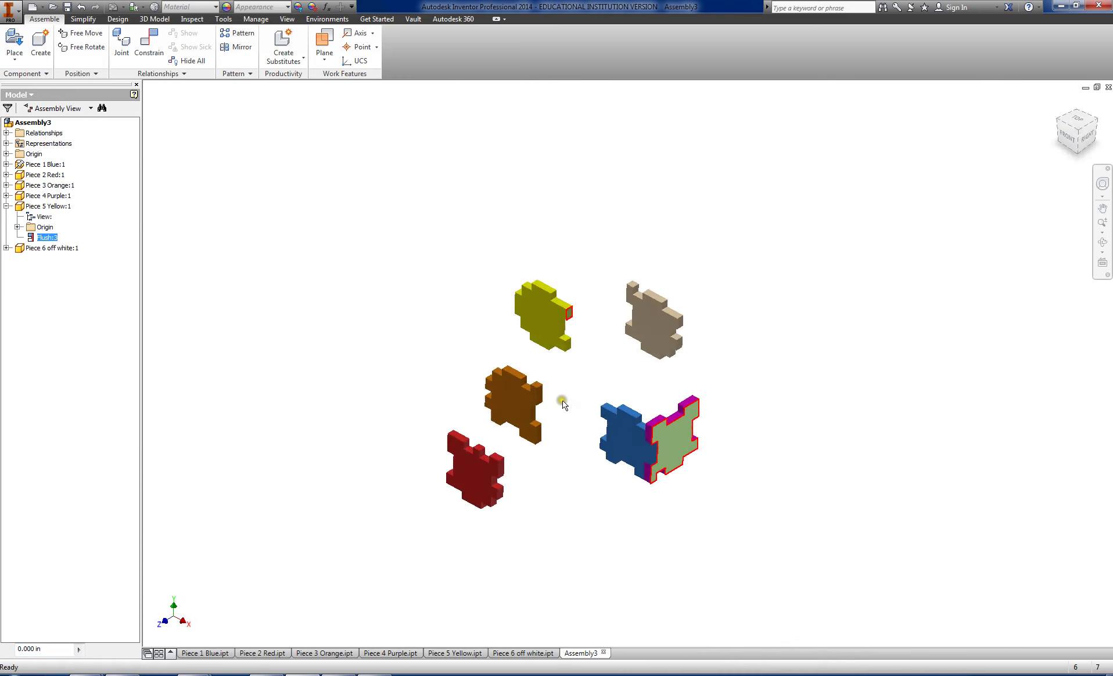
pyautogui.scroll(5, 577, 346)
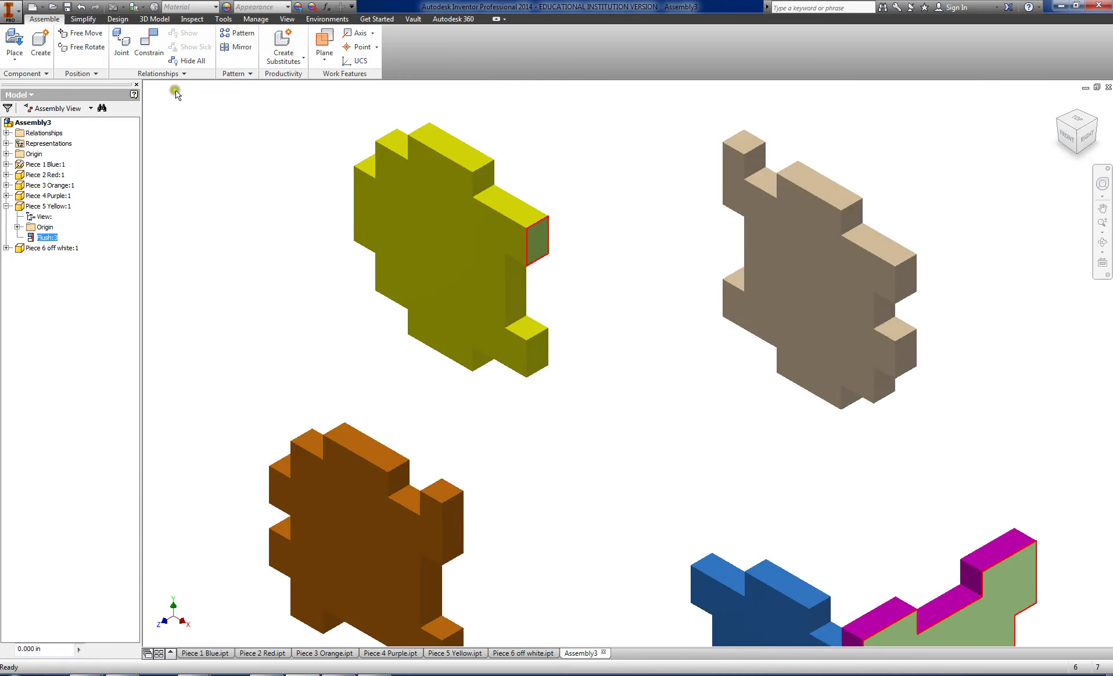
pyautogui.click(152, 42)
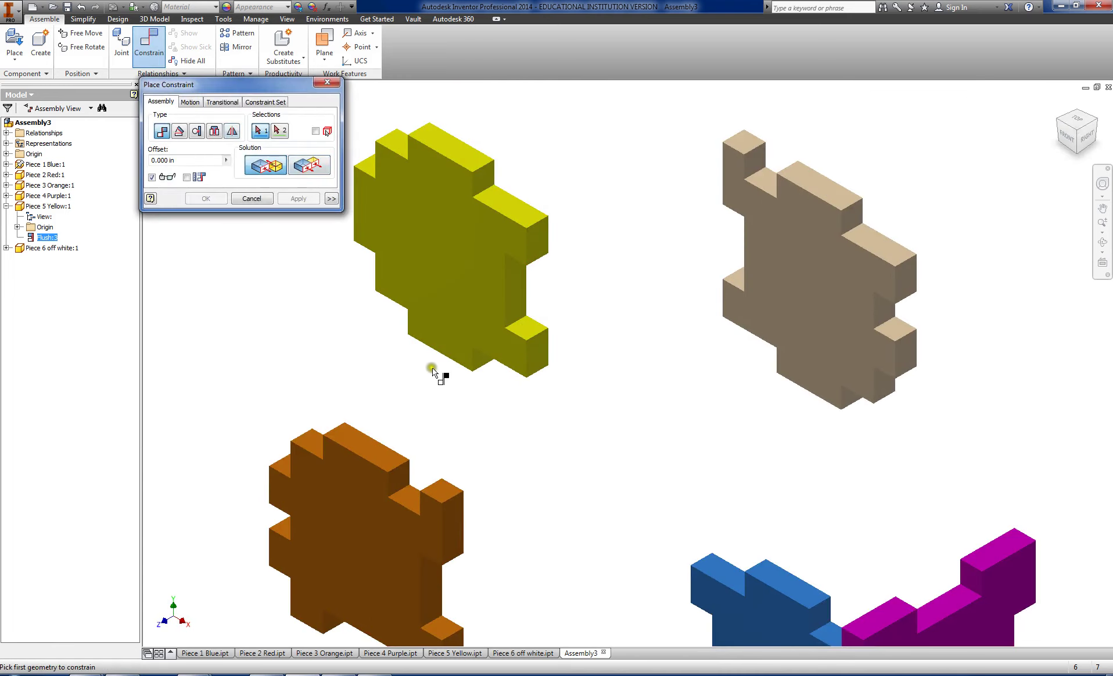
# Step: From below, flush a yellow piece face with the blue piece's face, creating Flush:4
pyautogui.keyDown('shift'); pyautogui.moveTo(441, 379); pyautogui.dragTo(550, 127, button='middle'); pyautogui.keyUp('shift')
pyautogui.click(558, 100)
pyautogui.click(308, 164)
pyautogui.scroll(-2, 450, 293)
pyautogui.scroll(-2, 451, 294)
pyautogui.scroll(4, 554, 488)
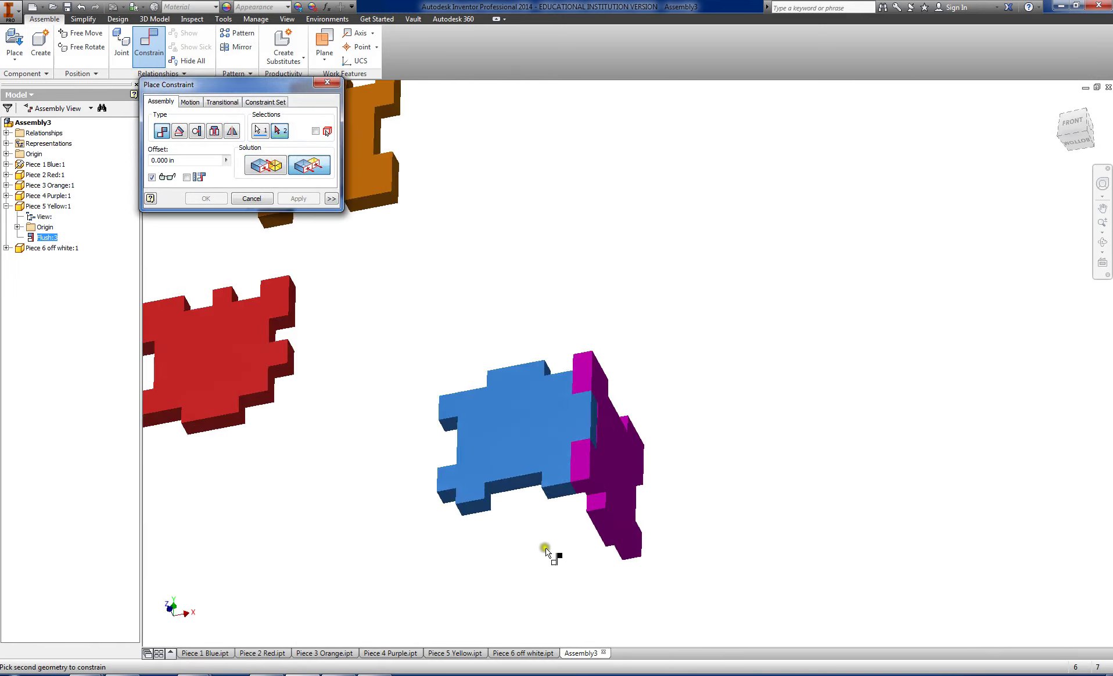
pyautogui.click(515, 449)
pyautogui.scroll(-3, 483, 377)
pyautogui.click(298, 199)
# Step: Flush the yellow edge face with the purple piece as Flush:5, then view the corner
pyautogui.click(501, 264)
pyautogui.scroll(5, 522, 465)
pyautogui.click(593, 314)
pyautogui.scroll(-5, 579, 317)
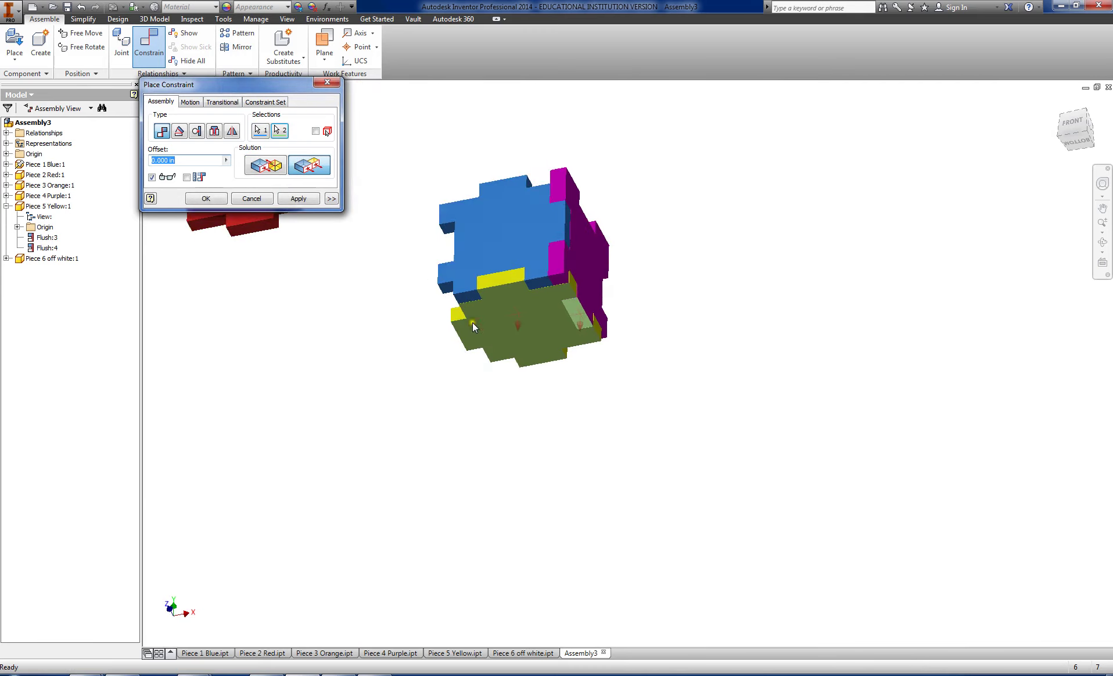
pyautogui.click(302, 198)
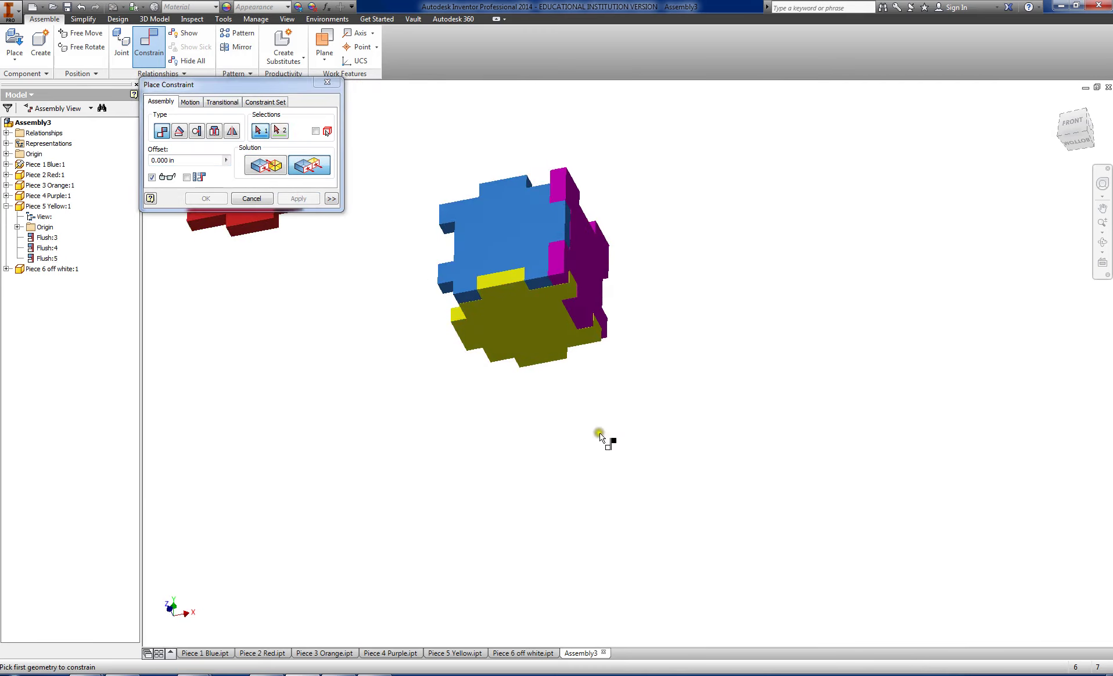
pyautogui.press('F4')
pyautogui.moveTo(666, 435); pyautogui.dragTo(555, 477)
pyautogui.scroll(-5, 323, 304)
pyautogui.moveTo(325, 308); pyautogui.dragTo(417, 408, button='middle')
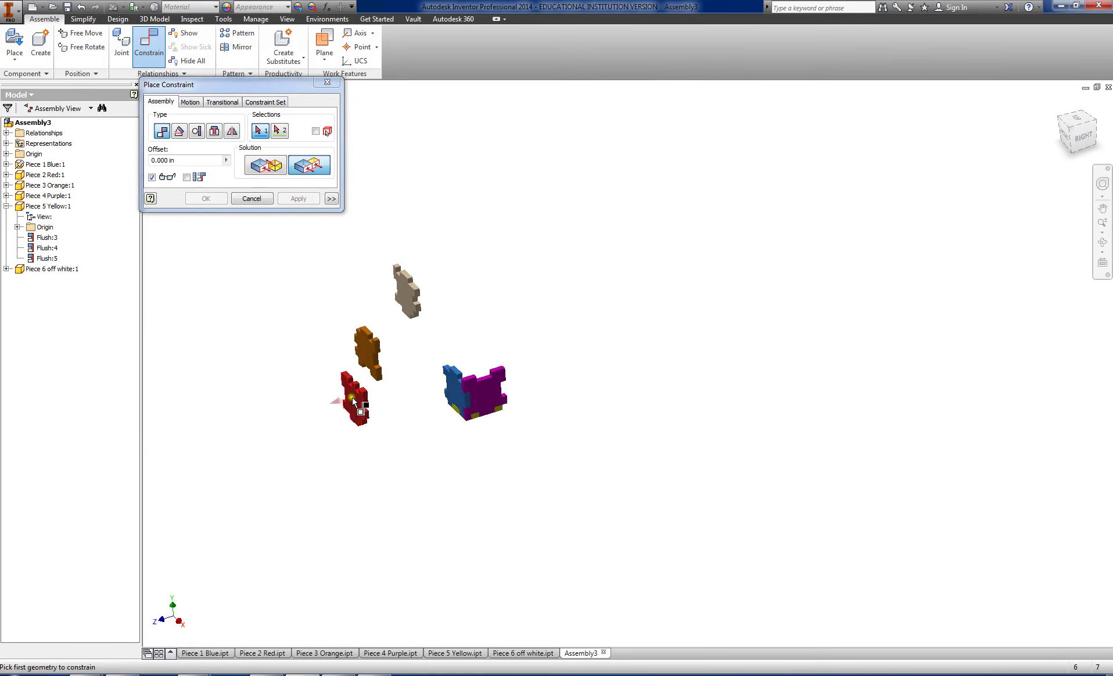
# Step: Close the constraint dialog and drag the red and off-white pieces apart
pyautogui.click(251, 199)
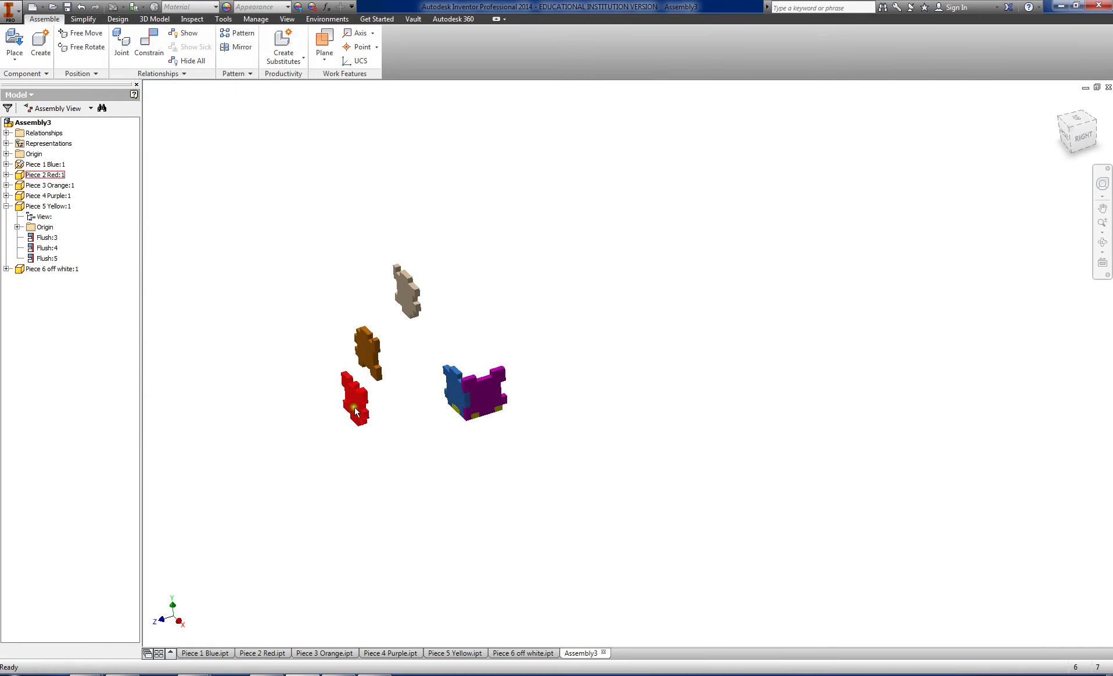
pyautogui.moveTo(366, 420); pyautogui.dragTo(489, 307)
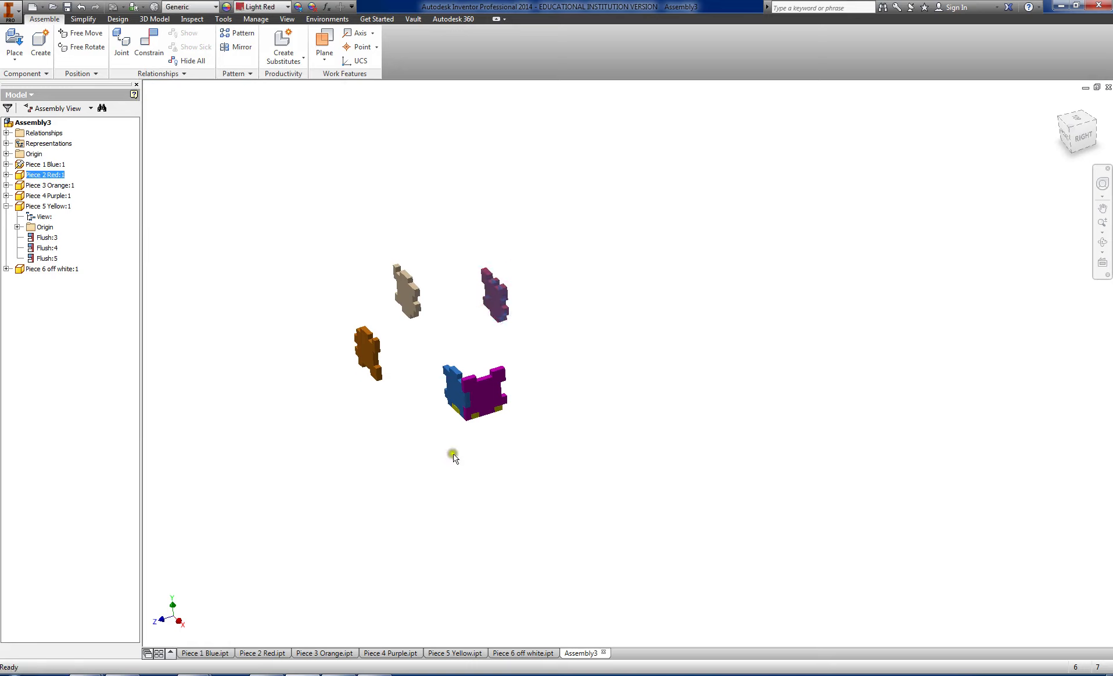
pyautogui.press('F6')
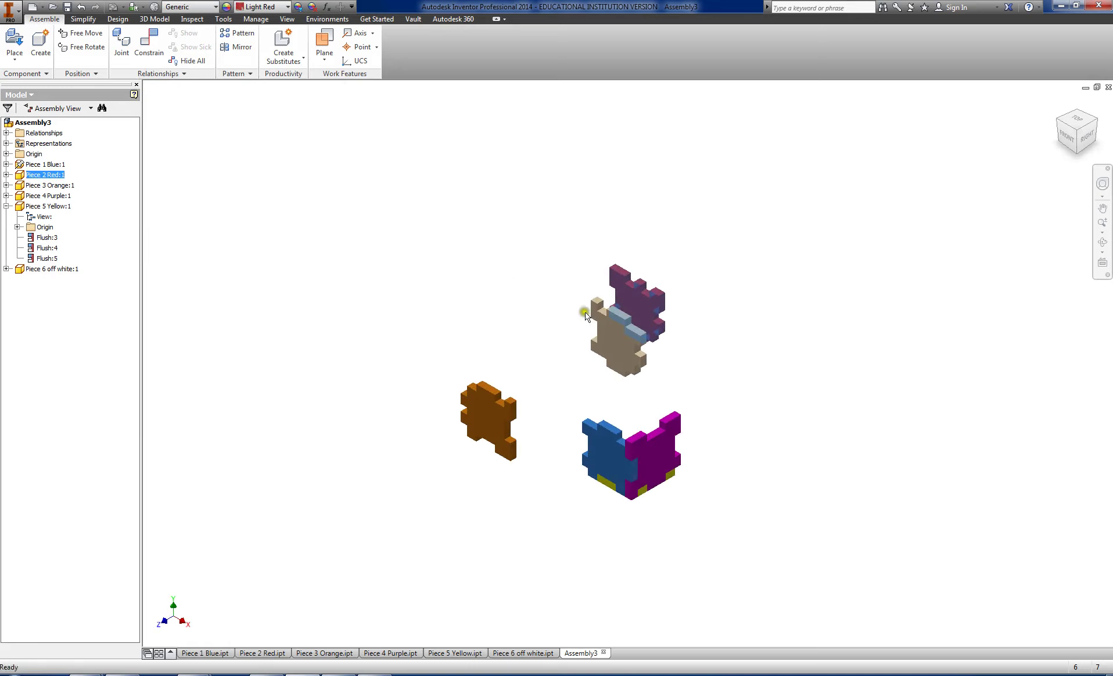
pyautogui.moveTo(619, 303); pyautogui.dragTo(519, 278)
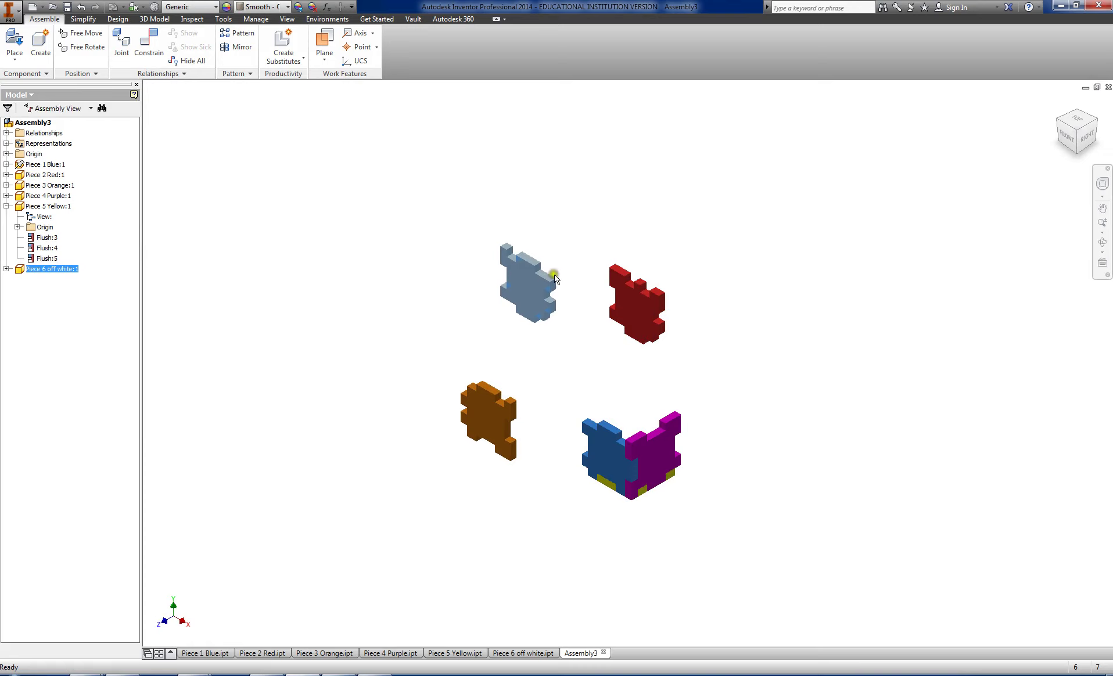
# Step: Free-rotate the red piece to lie flat and drag it above the cube
pyautogui.click(637, 310)
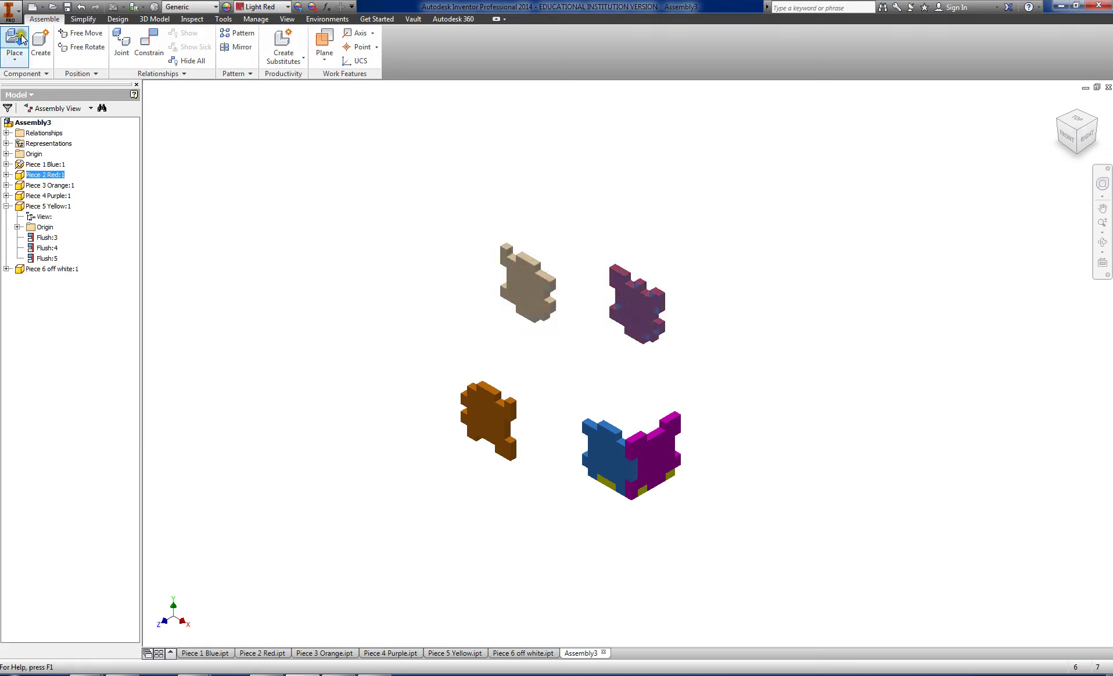
pyautogui.click(73, 49)
pyautogui.moveTo(616, 343); pyautogui.dragTo(649, 360)
pyautogui.moveTo(637, 303); pyautogui.dragTo(725, 302)
pyautogui.rightClick(666, 237)
pyautogui.click(662, 312)
pyautogui.moveTo(651, 305); pyautogui.dragTo(639, 385)
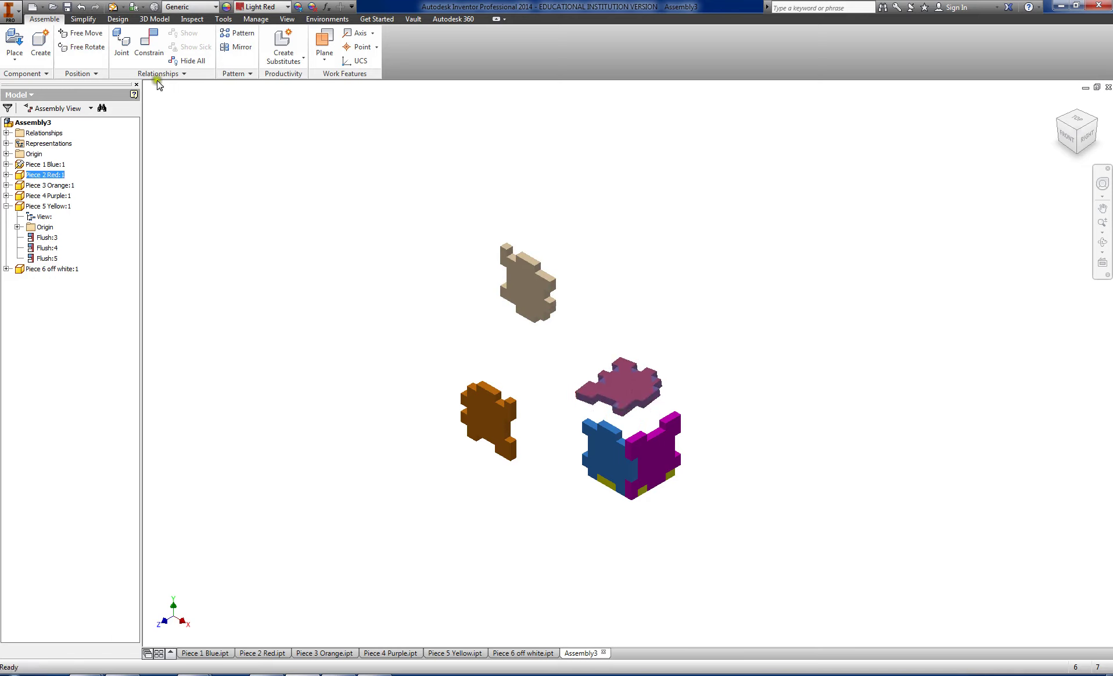
# Step: Constrain a red piece face flush with the blue piece's face
pyautogui.click(157, 50)
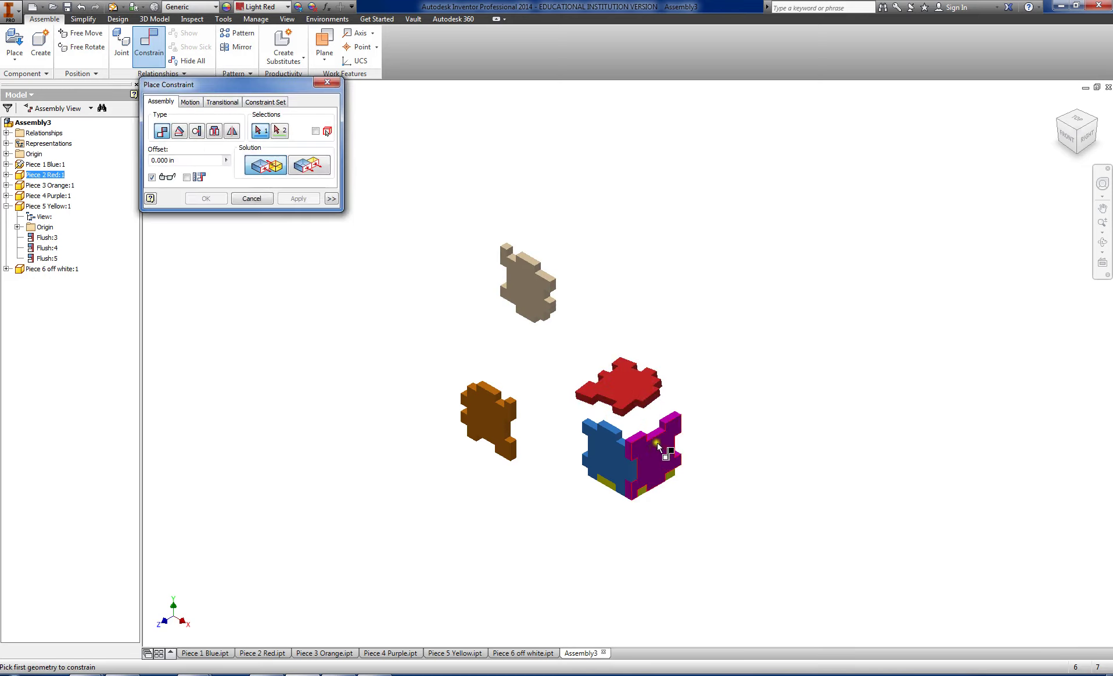
pyautogui.scroll(5, 638, 404)
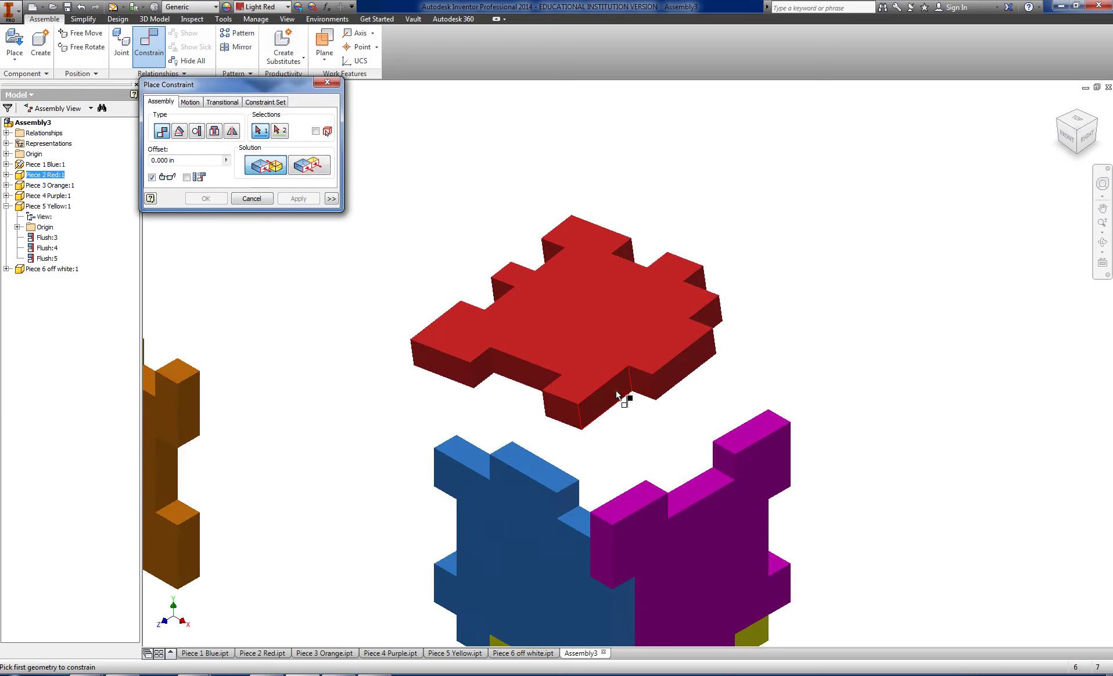
pyautogui.click(618, 395)
pyautogui.keyDown('shift'); pyautogui.moveTo(655, 469); pyautogui.dragTo(750, 477, button='middle'); pyautogui.keyUp('shift')
pyautogui.click(303, 374)
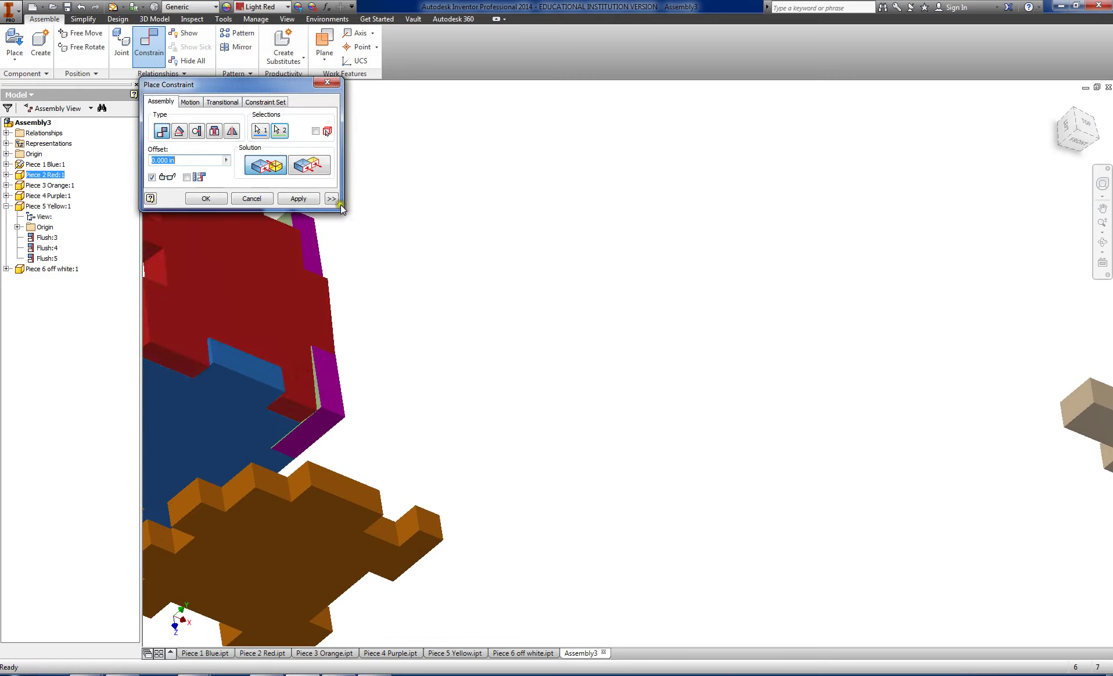
pyautogui.click(307, 198)
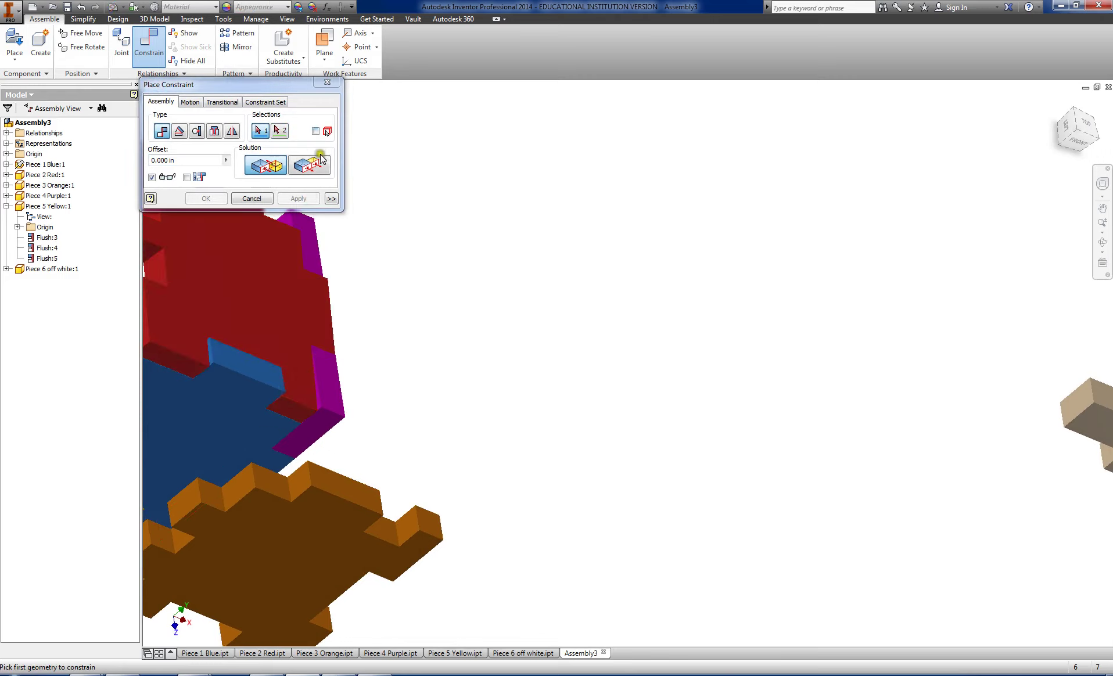
pyautogui.click(321, 158)
pyautogui.click(260, 379)
pyautogui.click(311, 199)
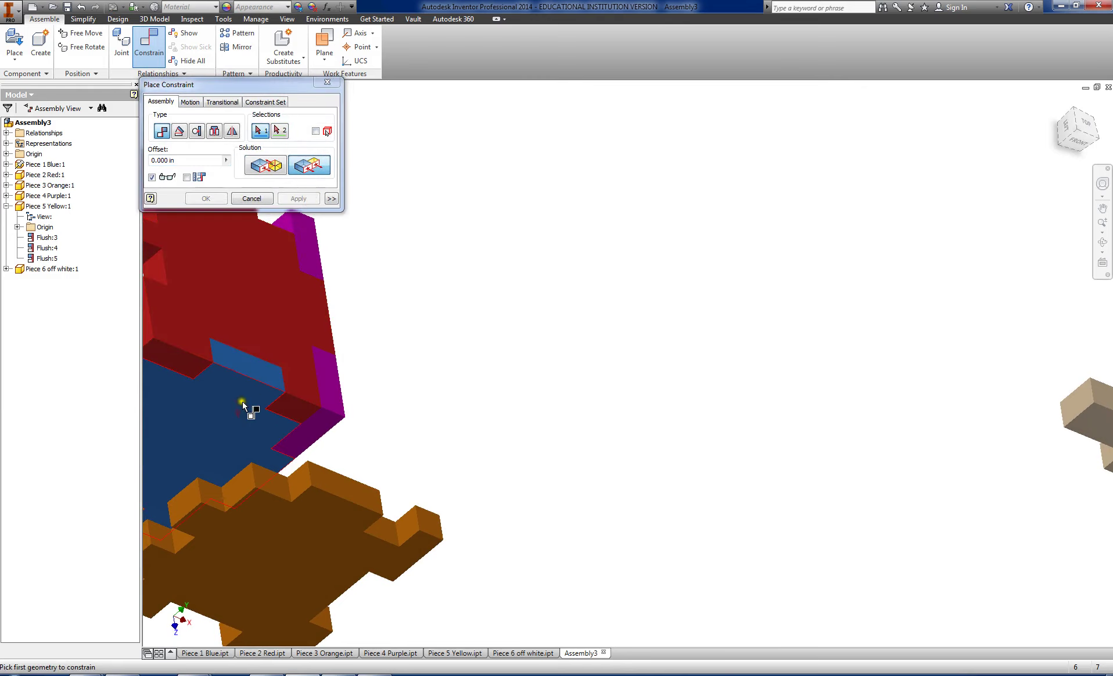
pyautogui.scroll(-3, 434, 389)
pyautogui.keyDown('shift'); pyautogui.moveTo(435, 390); pyautogui.dragTo(497, 393, button='middle'); pyautogui.keyUp('shift')
# Step: Pull the red piece aside and make its lower face flush with the blue top face
pyautogui.click(253, 198)
pyautogui.moveTo(517, 416)
pyautogui.mouseDown()
pyautogui.moveTo(498, 390)
pyautogui.moveTo(482, 217)
pyautogui.moveTo(476, 326)
pyautogui.mouseUp()
pyautogui.click(159, 37)
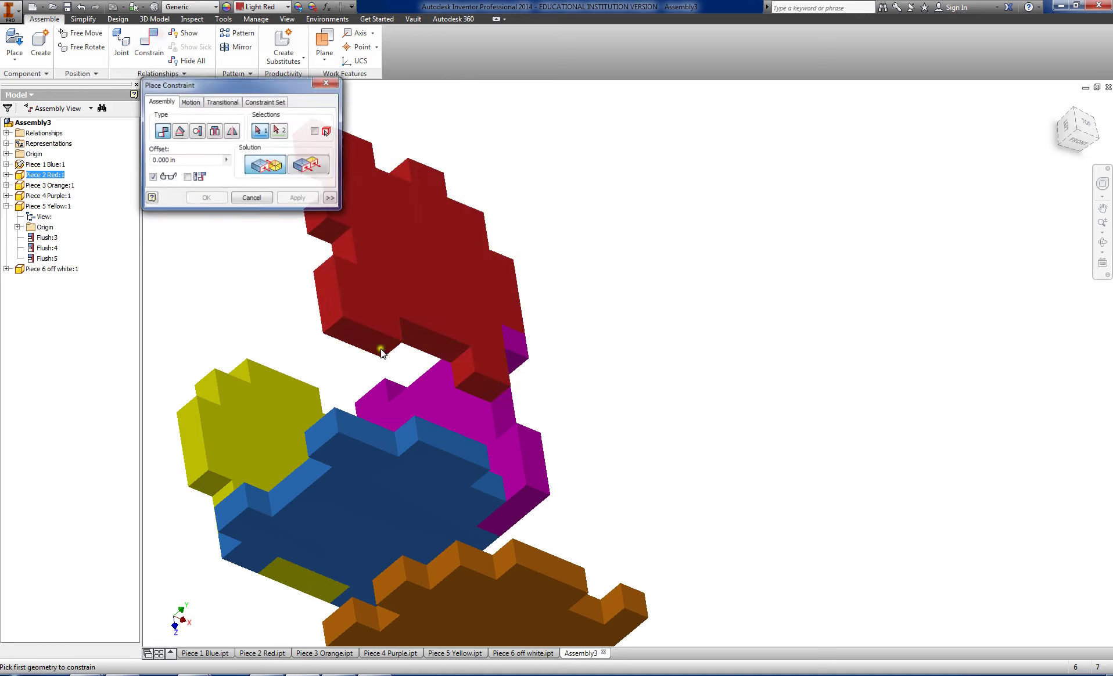
pyautogui.click(364, 341)
pyautogui.click(322, 162)
pyautogui.click(423, 500)
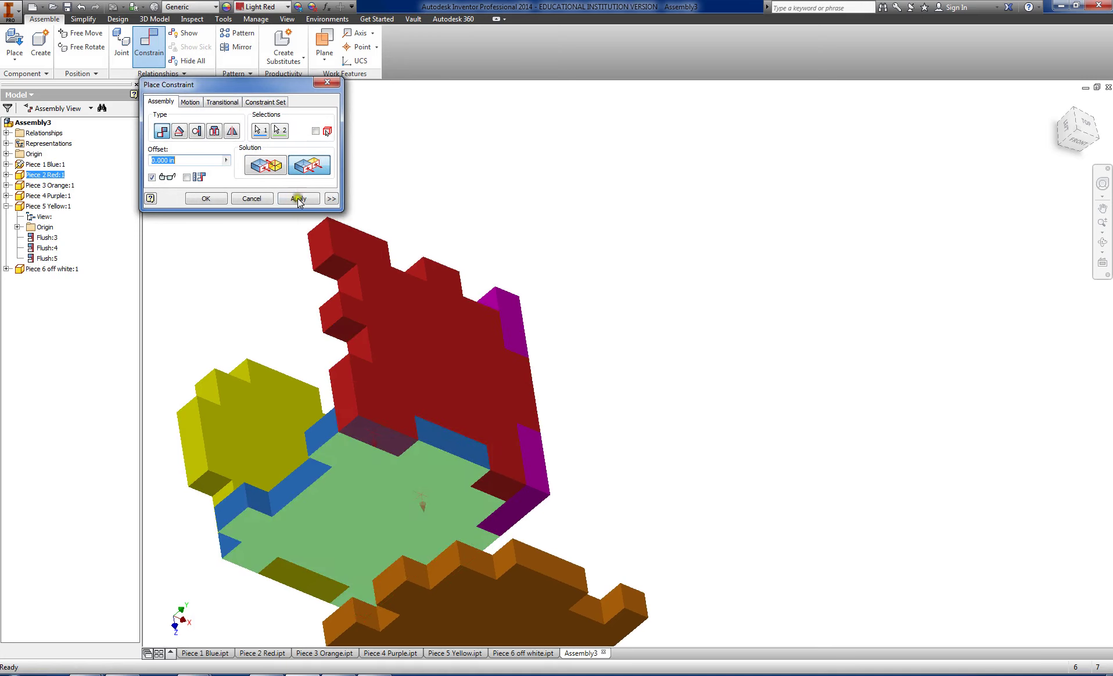
pyautogui.click(298, 198)
pyautogui.scroll(-2, 459, 378)
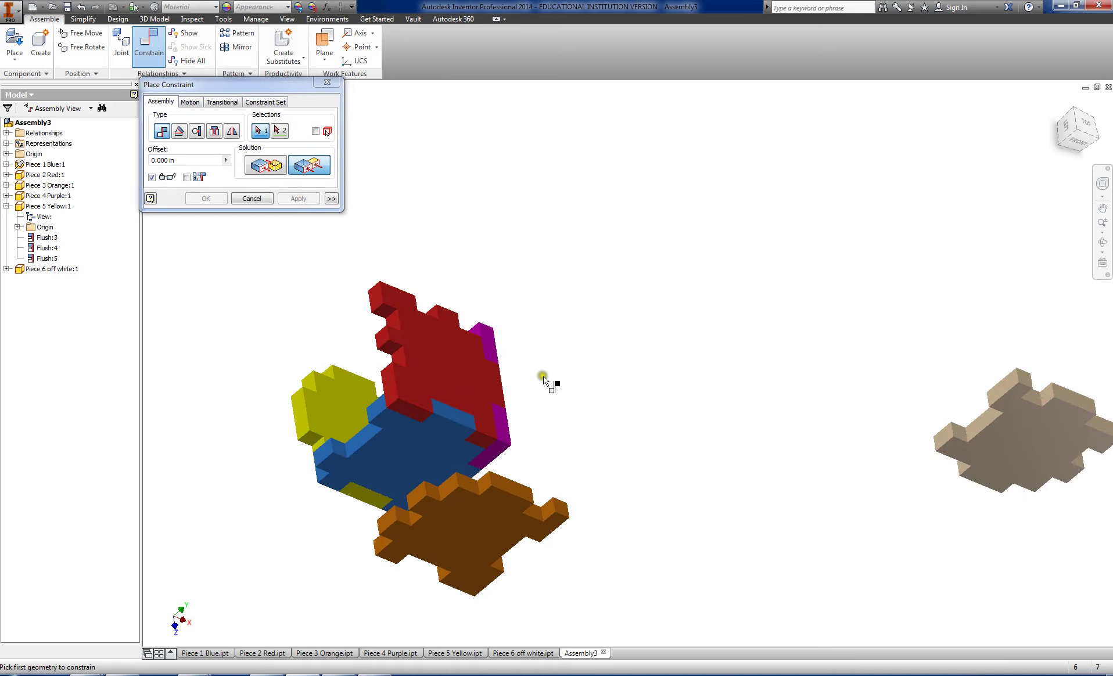
pyautogui.keyDown('shift'); pyautogui.moveTo(515, 353); pyautogui.dragTo(723, 385, button='middle'); pyautogui.keyUp('shift')
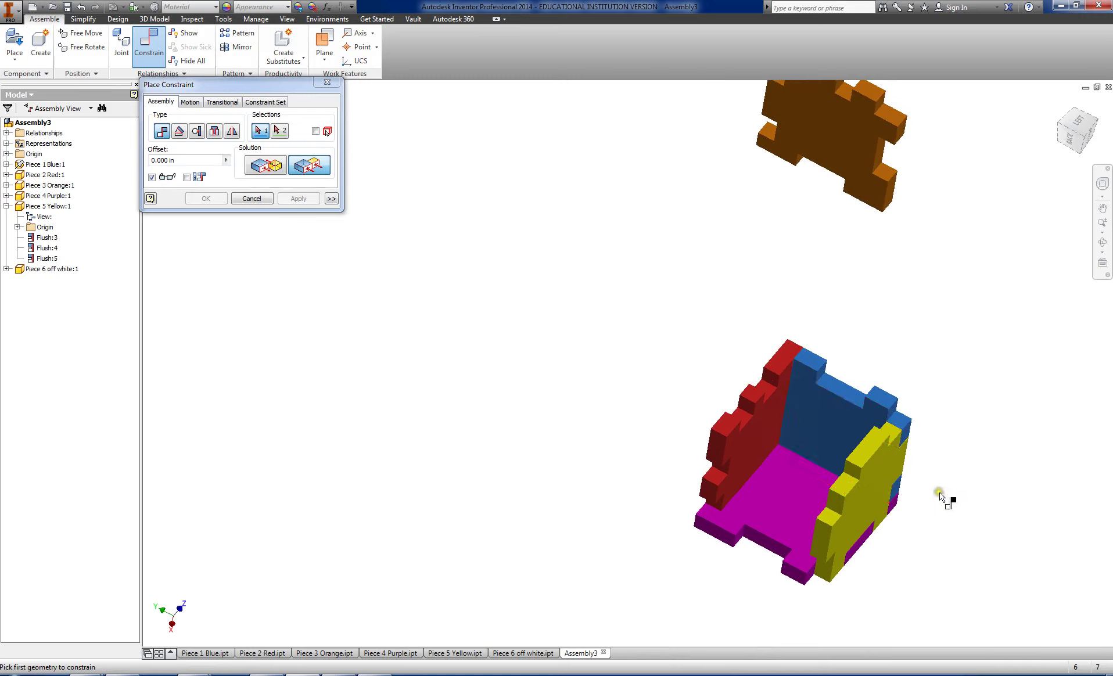
pyautogui.click(1078, 126)
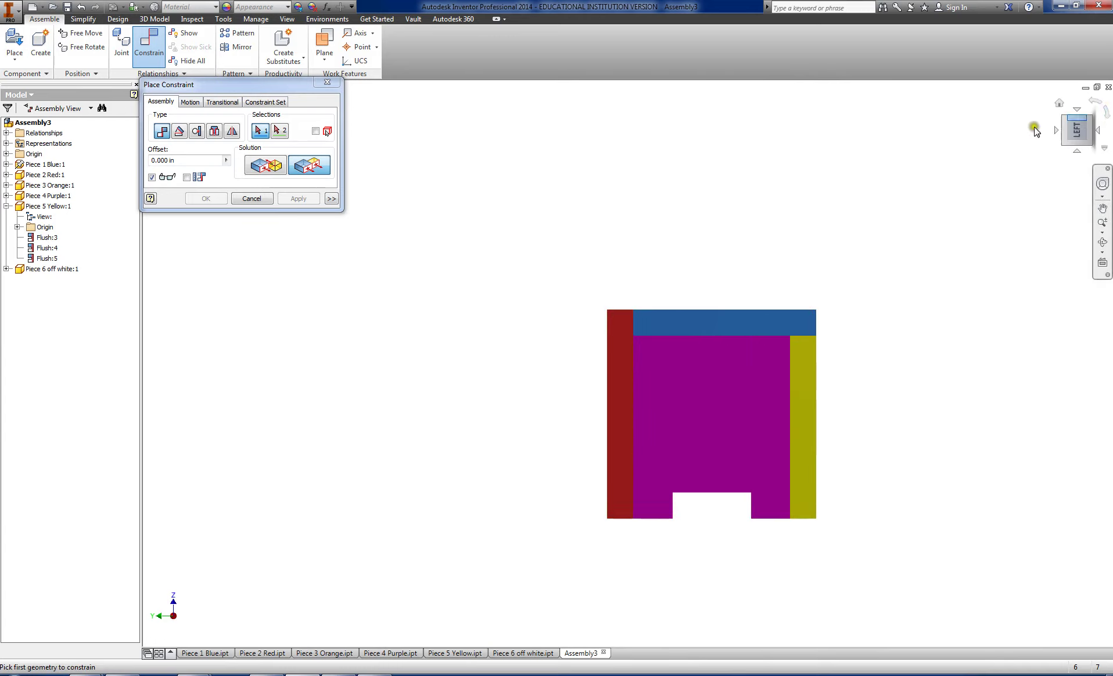
pyautogui.moveTo(1076, 128); pyautogui.dragTo(1063, 89)
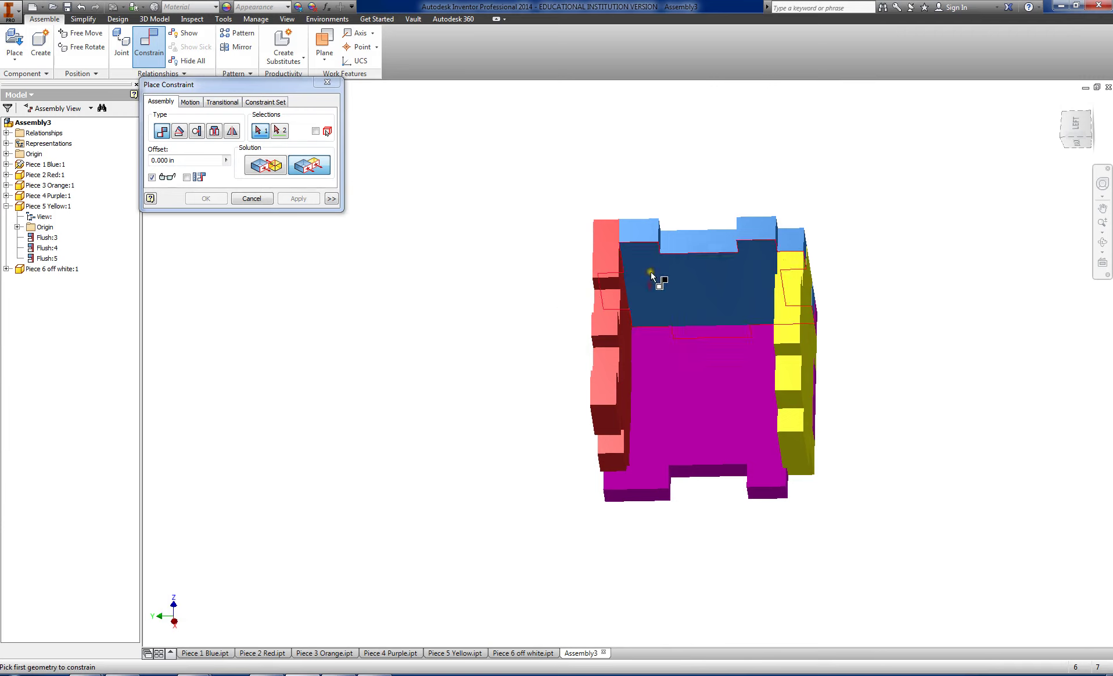
# Step: Measure between the red and blue top corners and along the blue top edge, reading 0.75 in
pyautogui.click(192, 19)
pyautogui.click(105, 42)
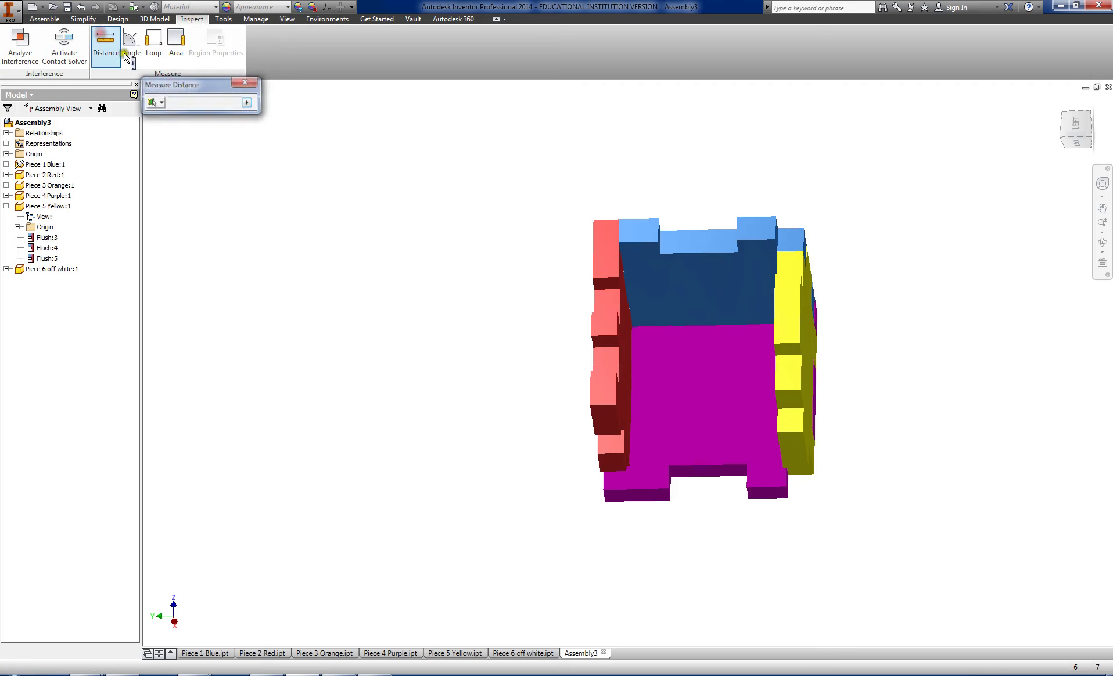
pyautogui.click(594, 220)
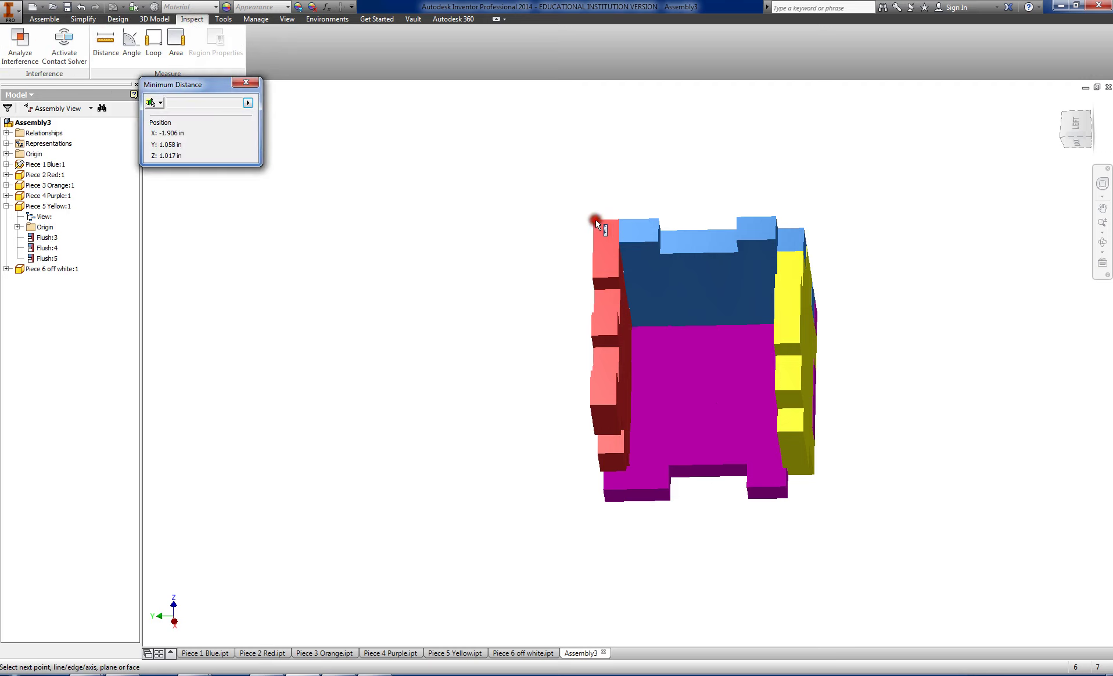
pyautogui.click(660, 219)
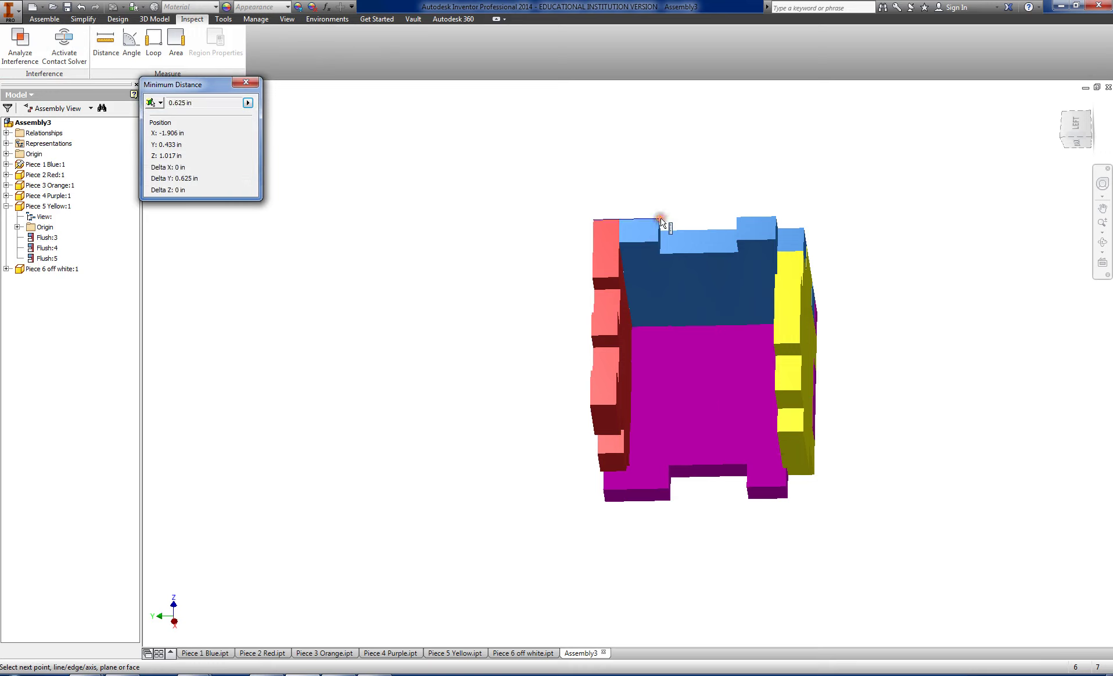
pyautogui.click(661, 254)
pyautogui.click(739, 251)
pyautogui.click(738, 252)
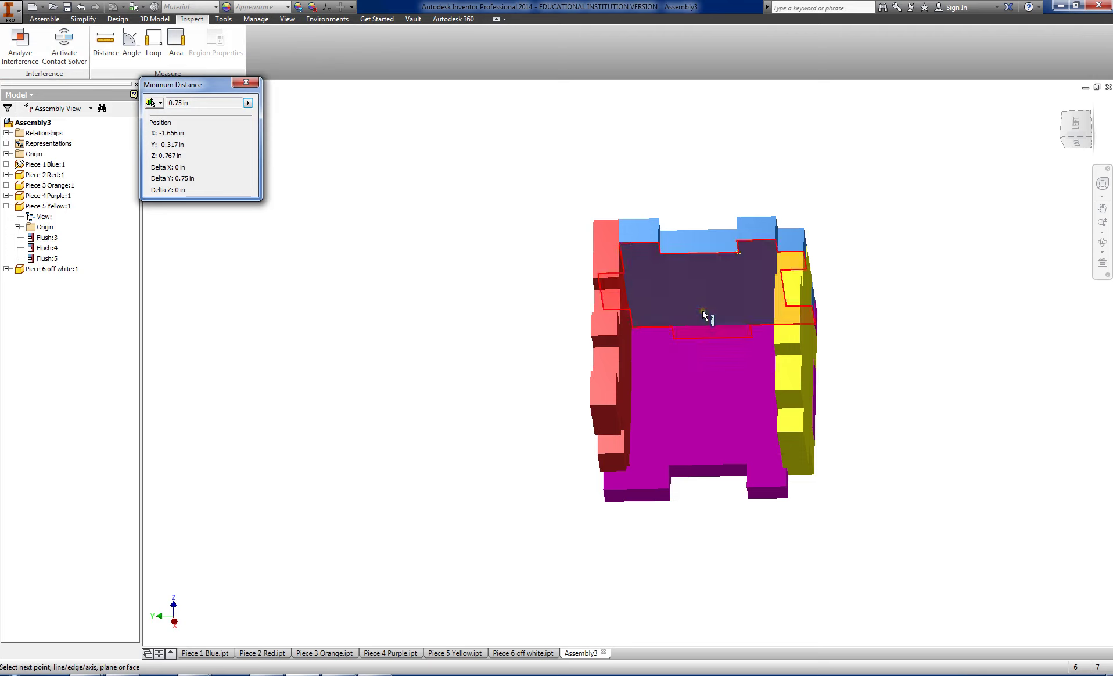
pyautogui.scroll(-5, 618, 325)
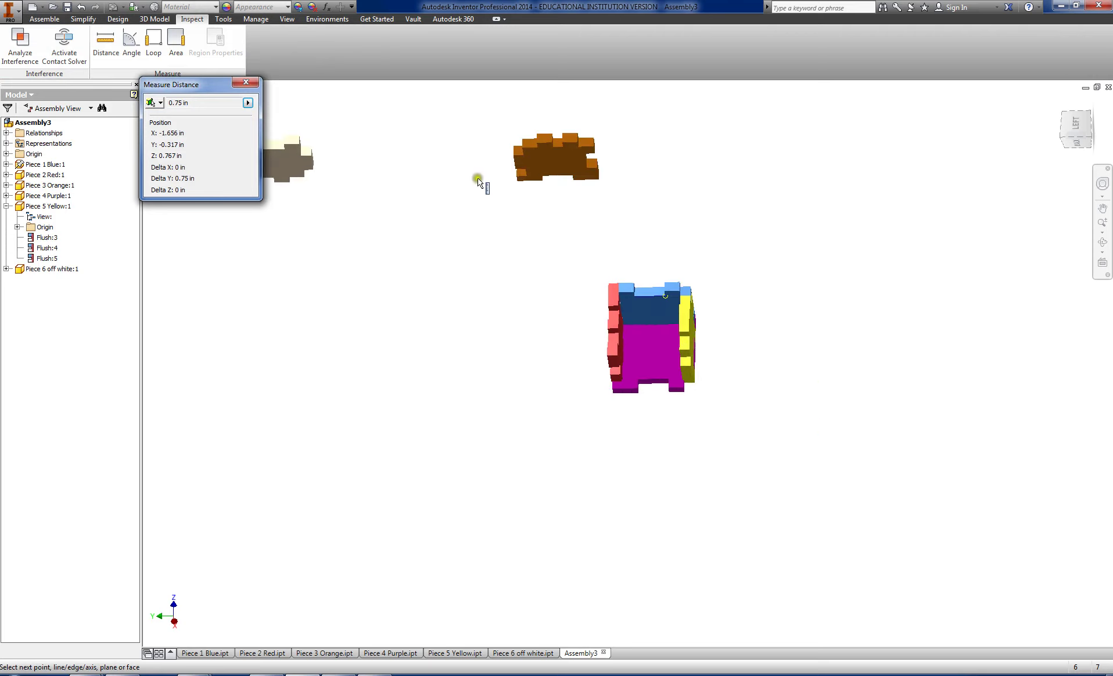
pyautogui.keyDown('shift'); pyautogui.moveTo(621, 360); pyautogui.dragTo(741, 273, button='middle'); pyautogui.keyUp('shift')
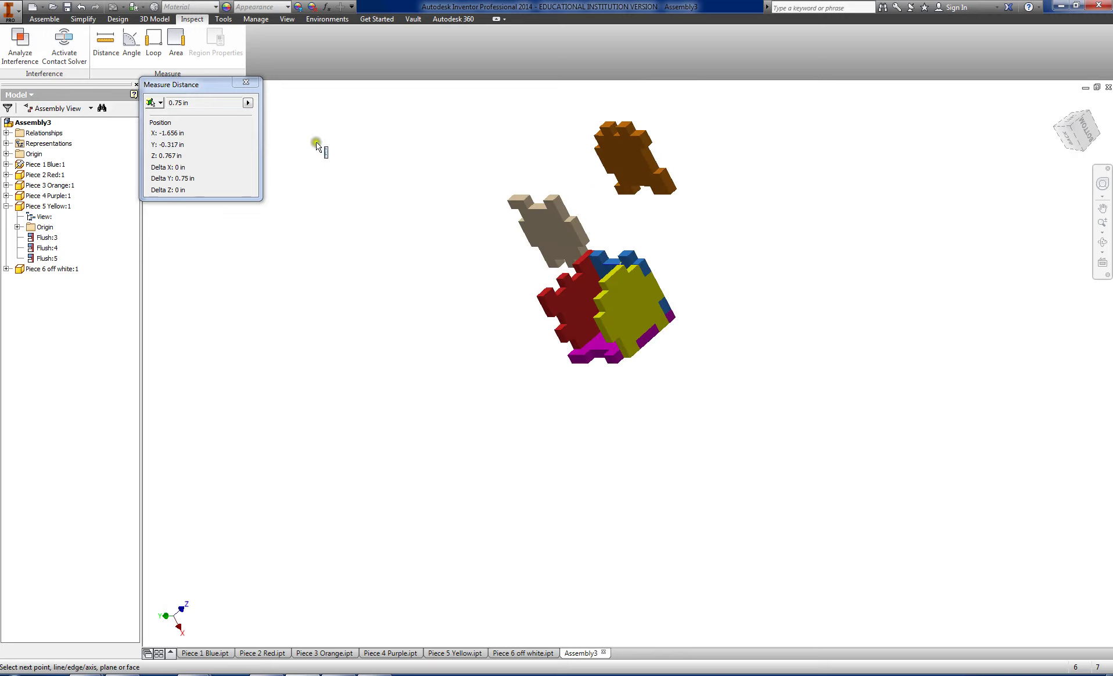
pyautogui.press('F6')
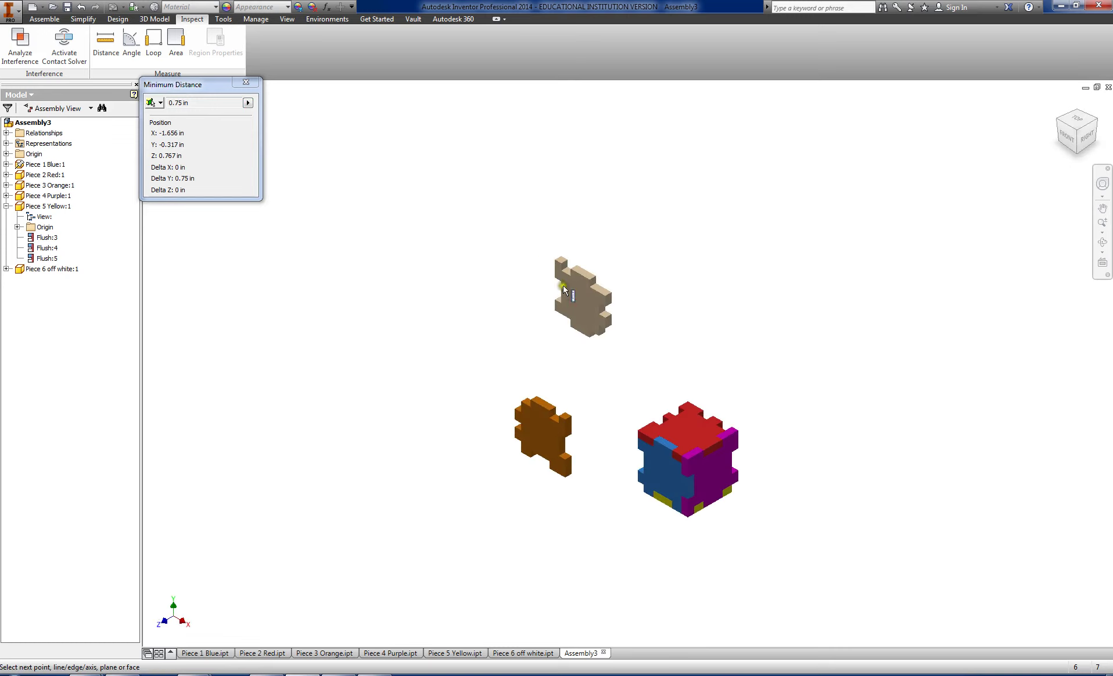
# Step: Close the measurement, drag the off-white piece beside the cube and free-rotate it flat
pyautogui.click(246, 82)
pyautogui.moveTo(587, 306); pyautogui.dragTo(763, 400)
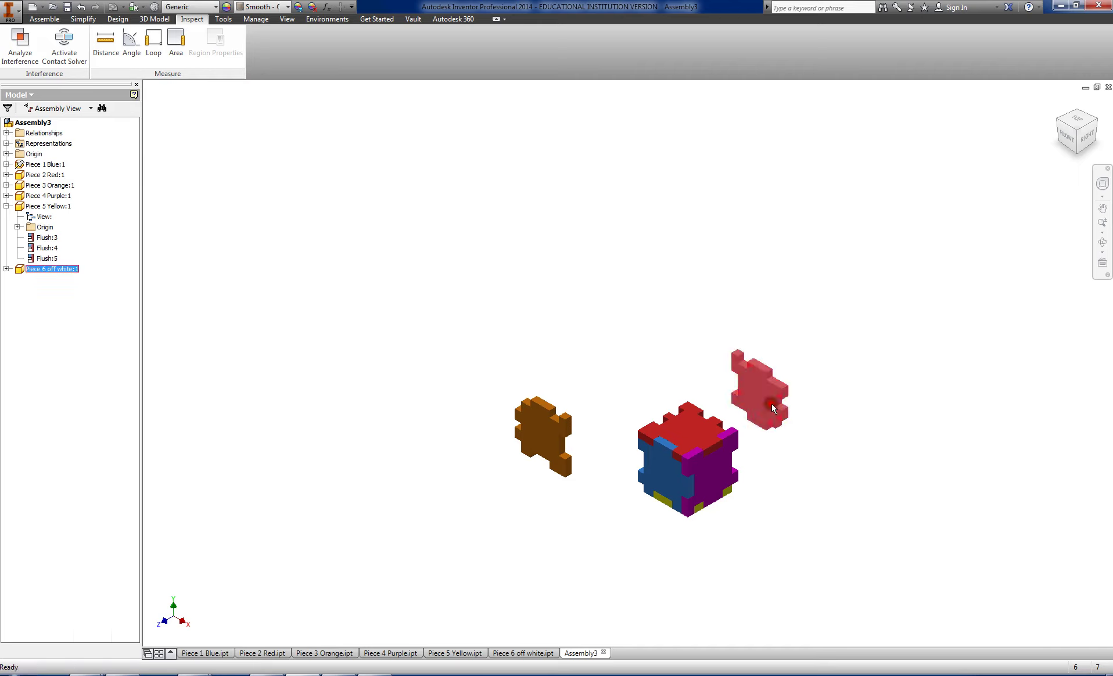
pyautogui.click(54, 20)
pyautogui.click(87, 48)
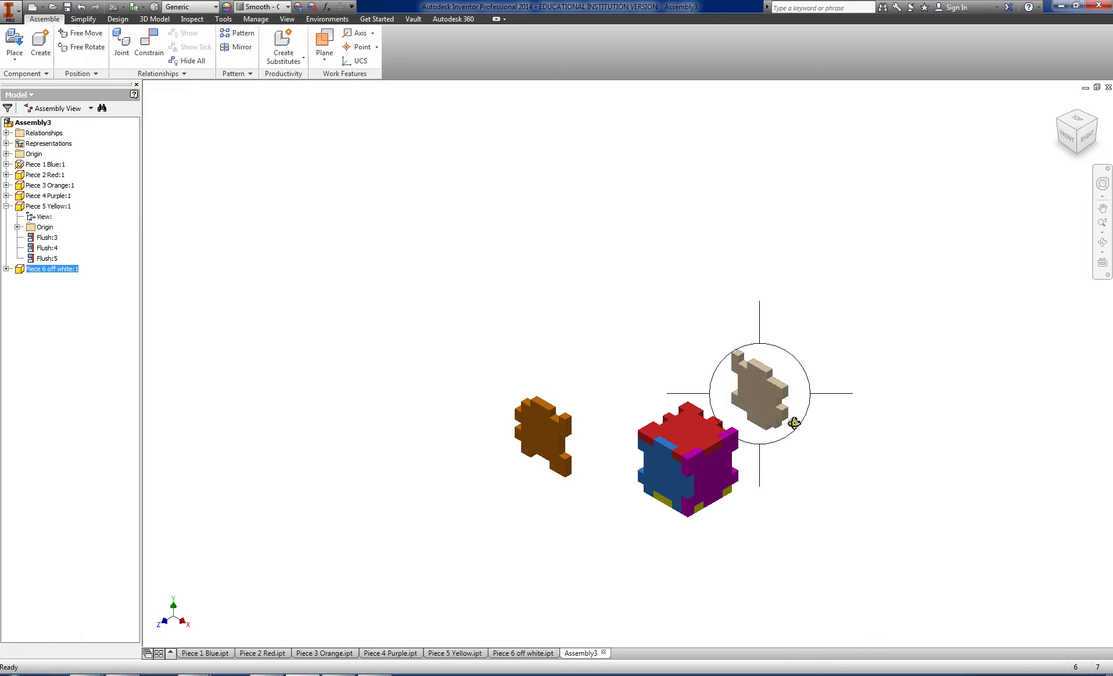
pyautogui.moveTo(794, 422); pyautogui.dragTo(819, 410)
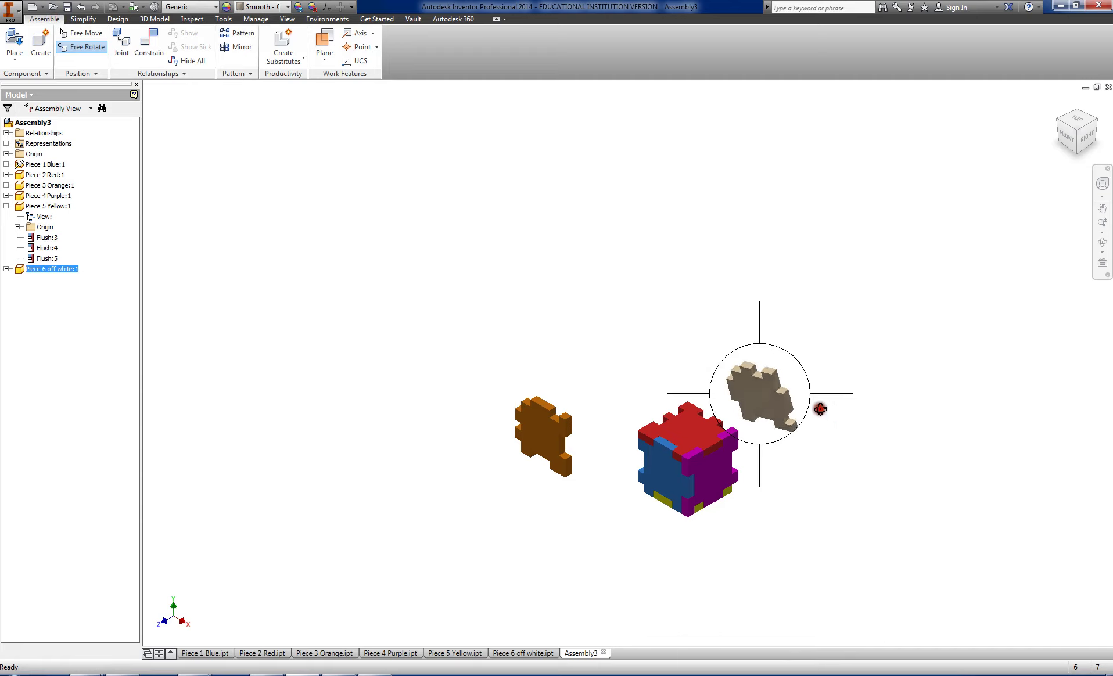
pyautogui.rightClick(494, 199)
pyautogui.click(532, 199)
pyautogui.click(154, 42)
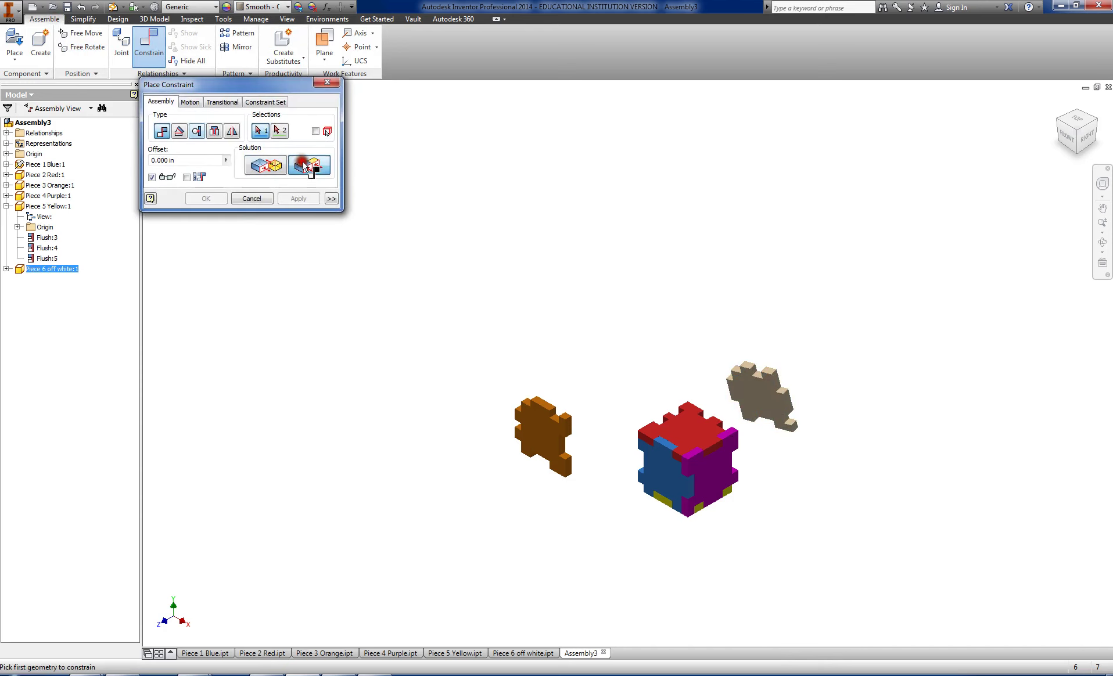
# Step: Constrain the off-white piece against the purple side face and the red top face
pyautogui.scroll(3, 814, 393)
pyautogui.click(753, 419)
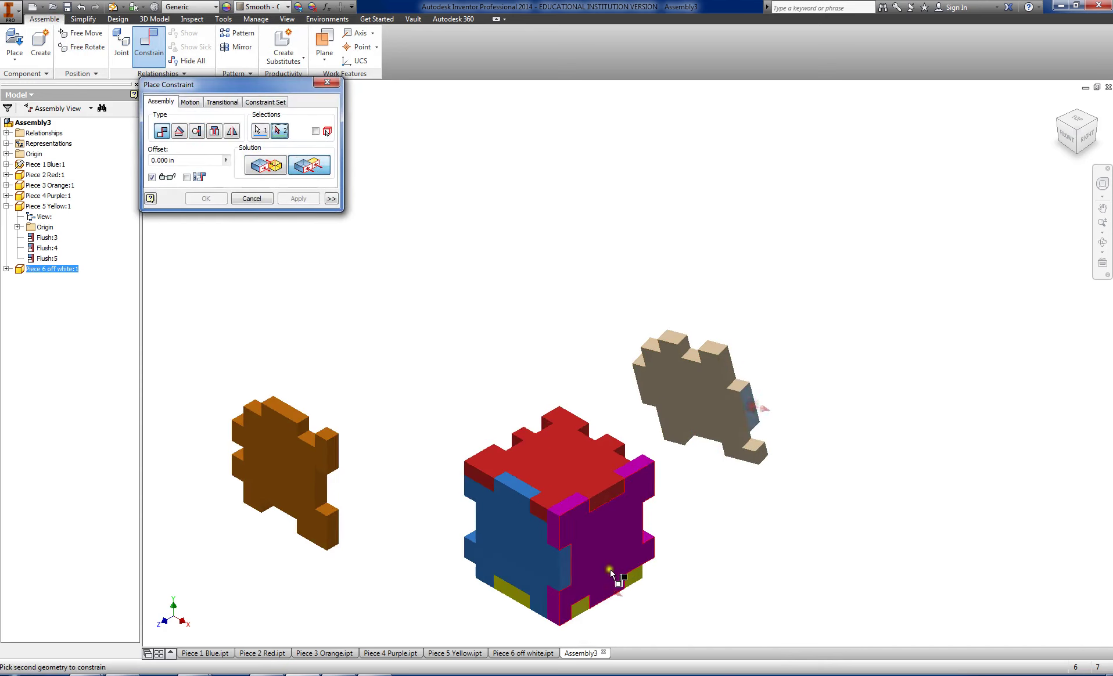
pyautogui.click(625, 553)
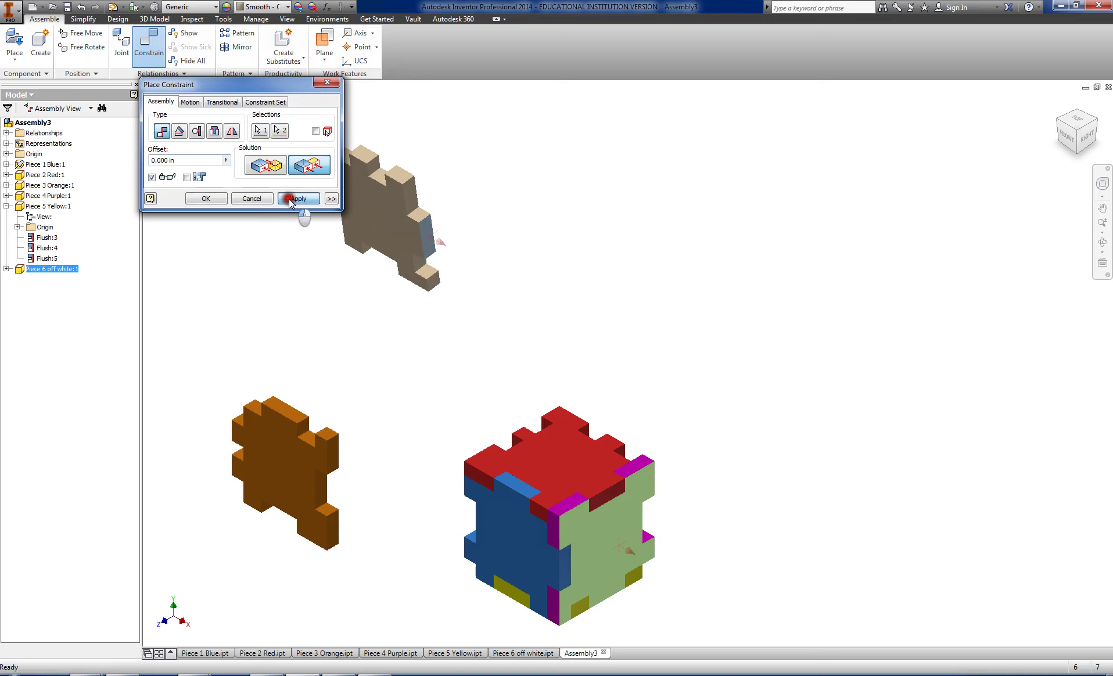
pyautogui.click(290, 199)
pyautogui.click(397, 179)
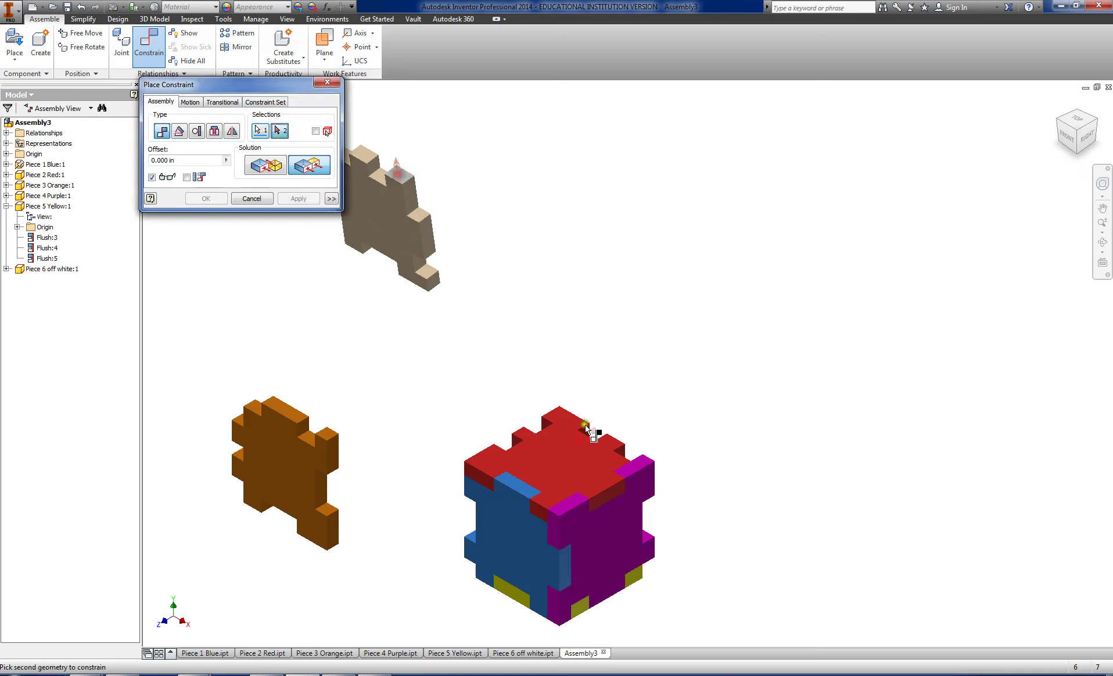
pyautogui.click(599, 469)
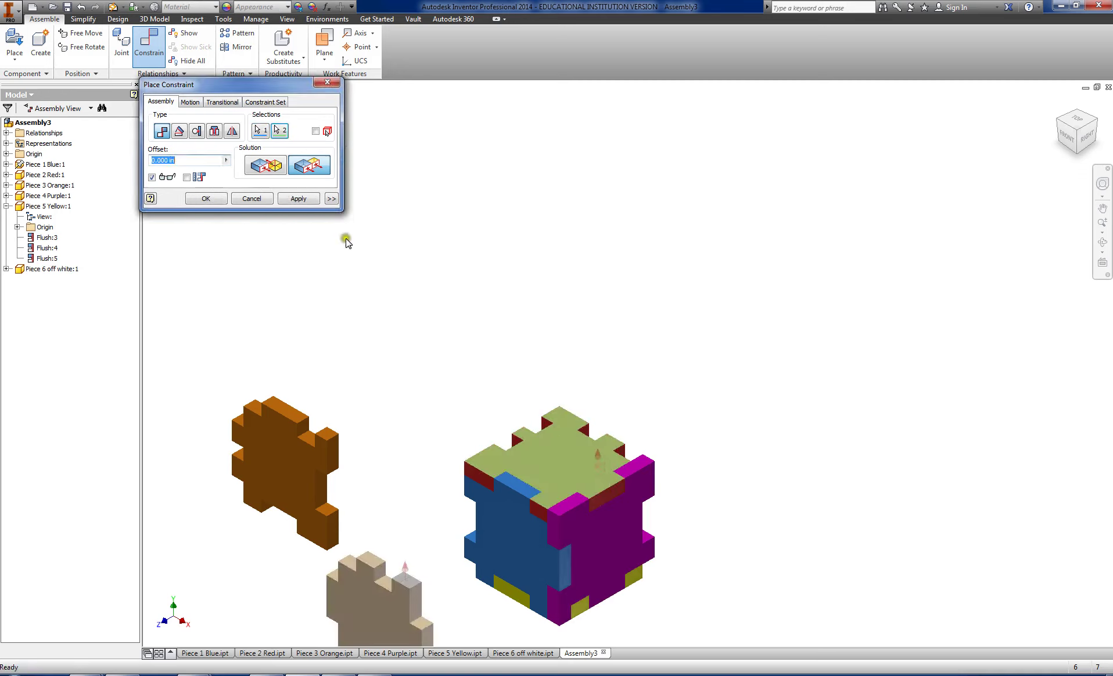
pyautogui.click(295, 198)
pyautogui.scroll(-3, 422, 335)
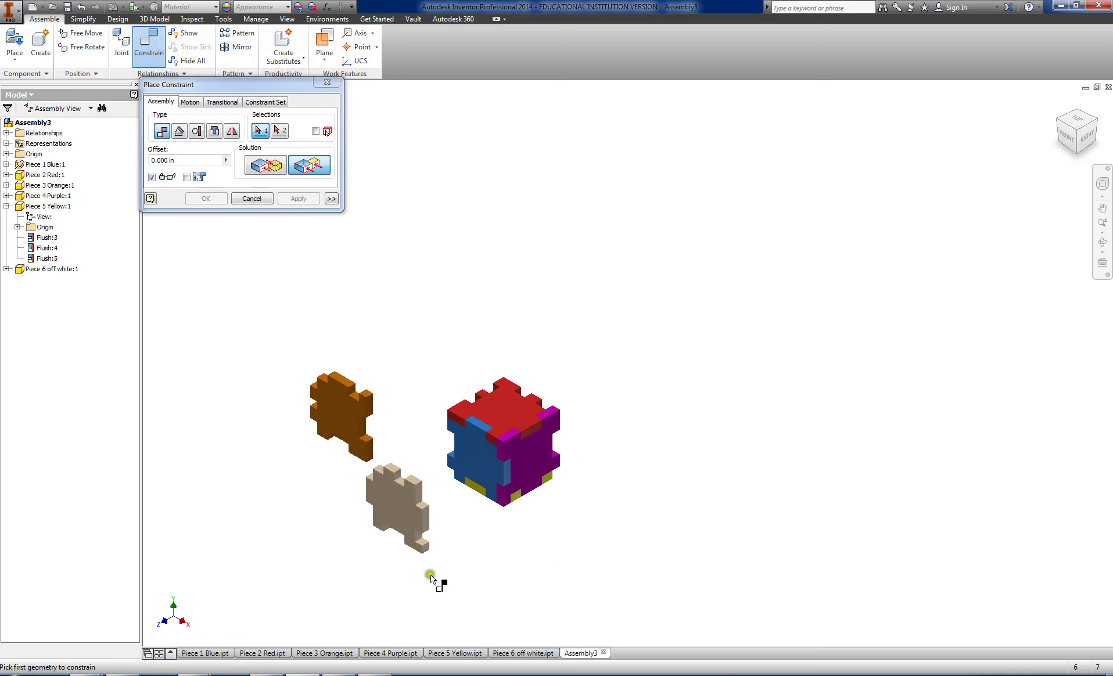
# Step: Orbit to inspect, close the constraint dialog and move the off-white piece beside the purple piece
pyautogui.press('F4')
pyautogui.moveTo(578, 503); pyautogui.dragTo(472, 573)
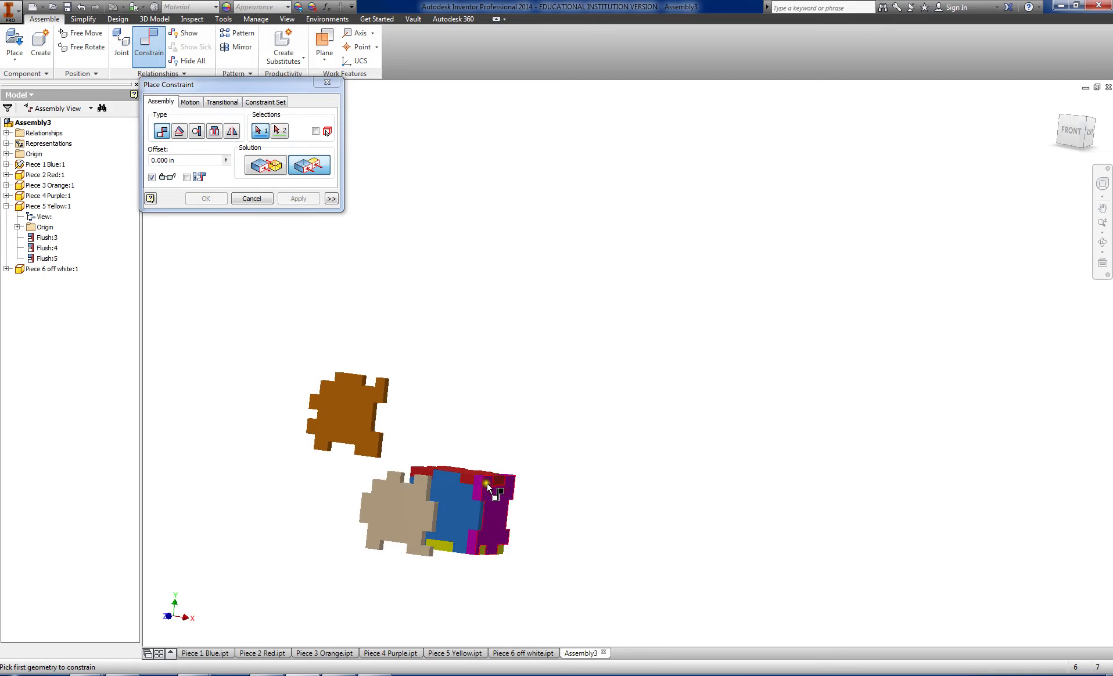
pyautogui.press('F4')
pyautogui.moveTo(519, 475); pyautogui.dragTo(385, 495)
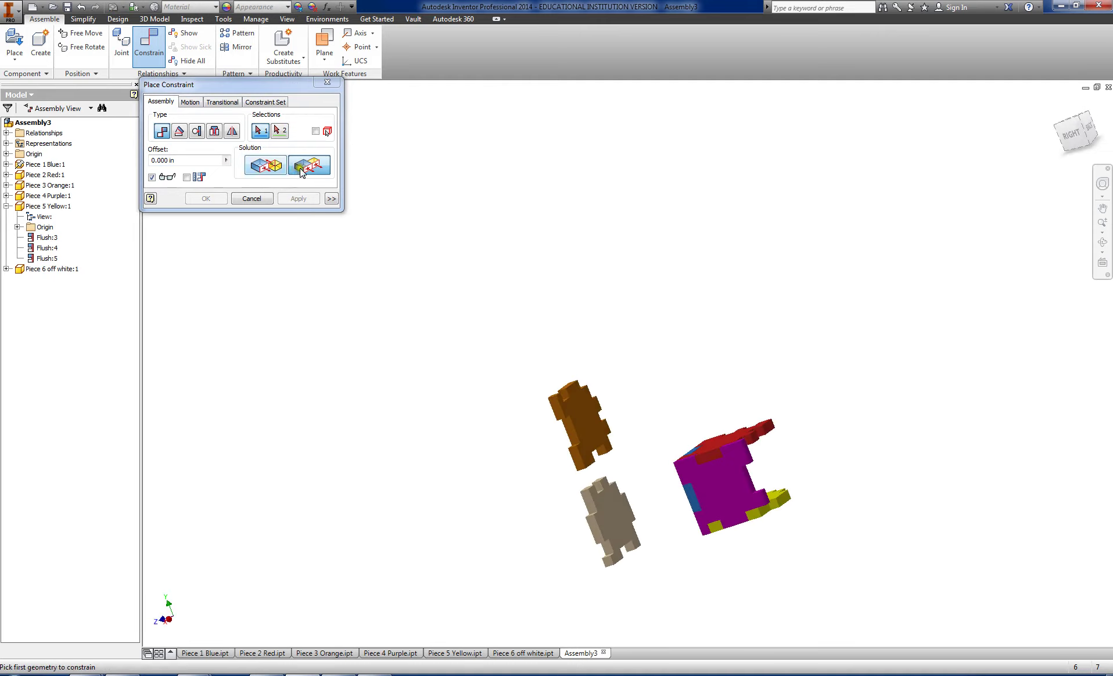
pyautogui.click(327, 83)
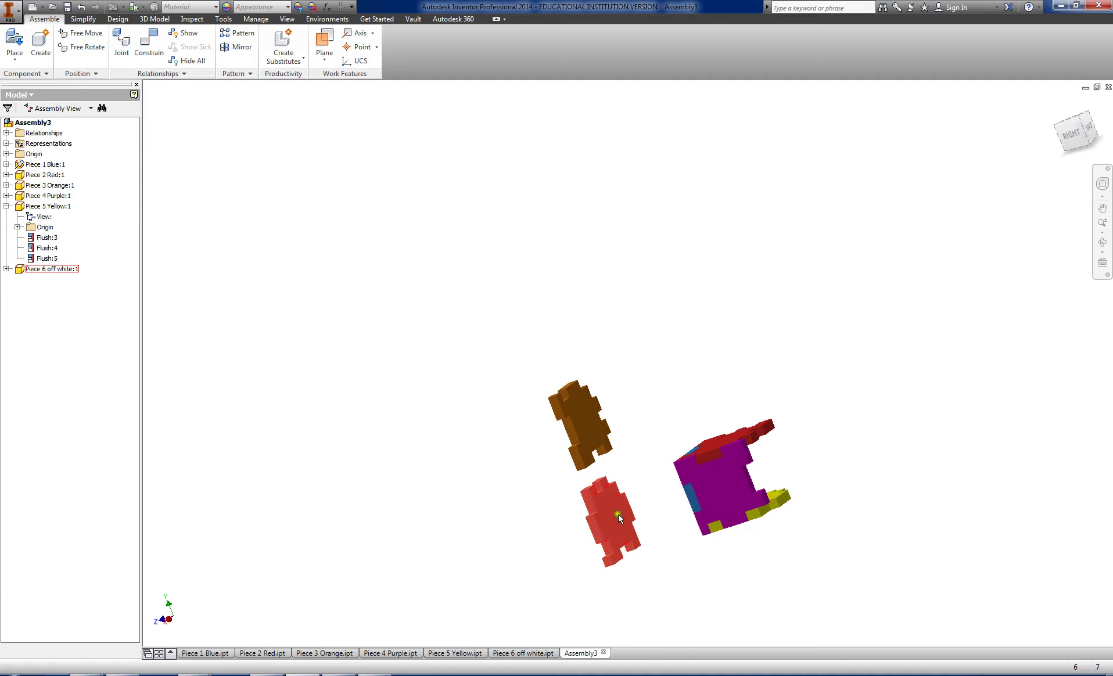
pyautogui.moveTo(618, 515); pyautogui.dragTo(808, 450)
# Step: Constrain the off-white face flush to the purple piece's edge, then check it from the home view
pyautogui.press('c')
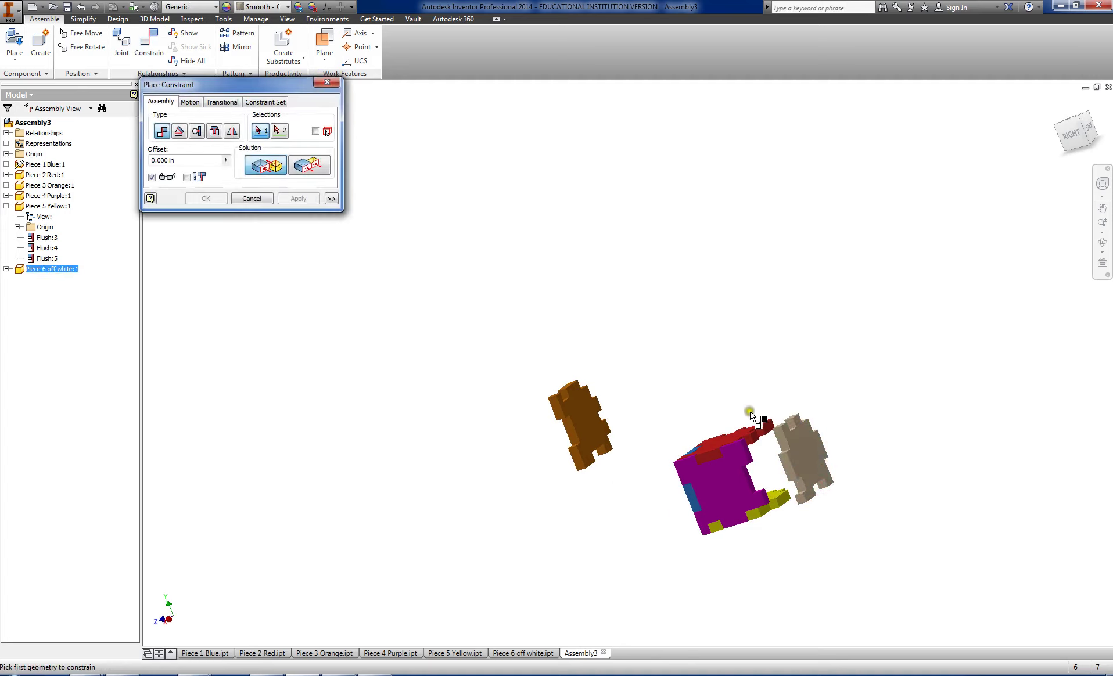
pyautogui.scroll(-5, 752, 460)
pyautogui.click(727, 493)
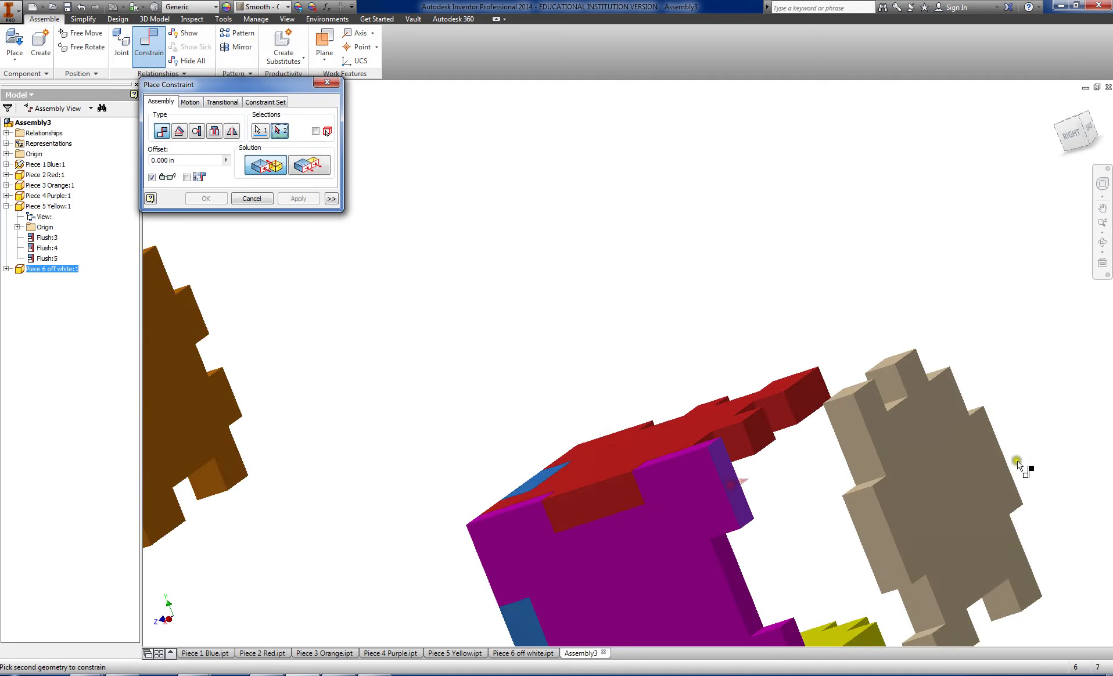
pyautogui.click(950, 459)
pyautogui.click(310, 165)
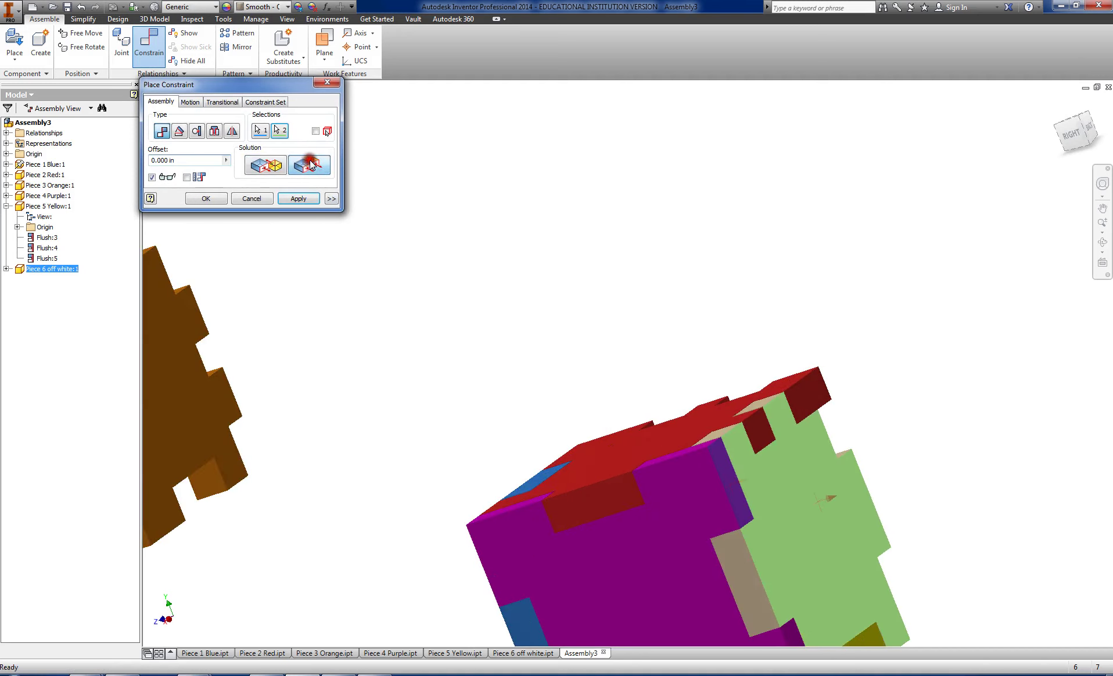
pyautogui.click(302, 198)
pyautogui.click(1056, 105)
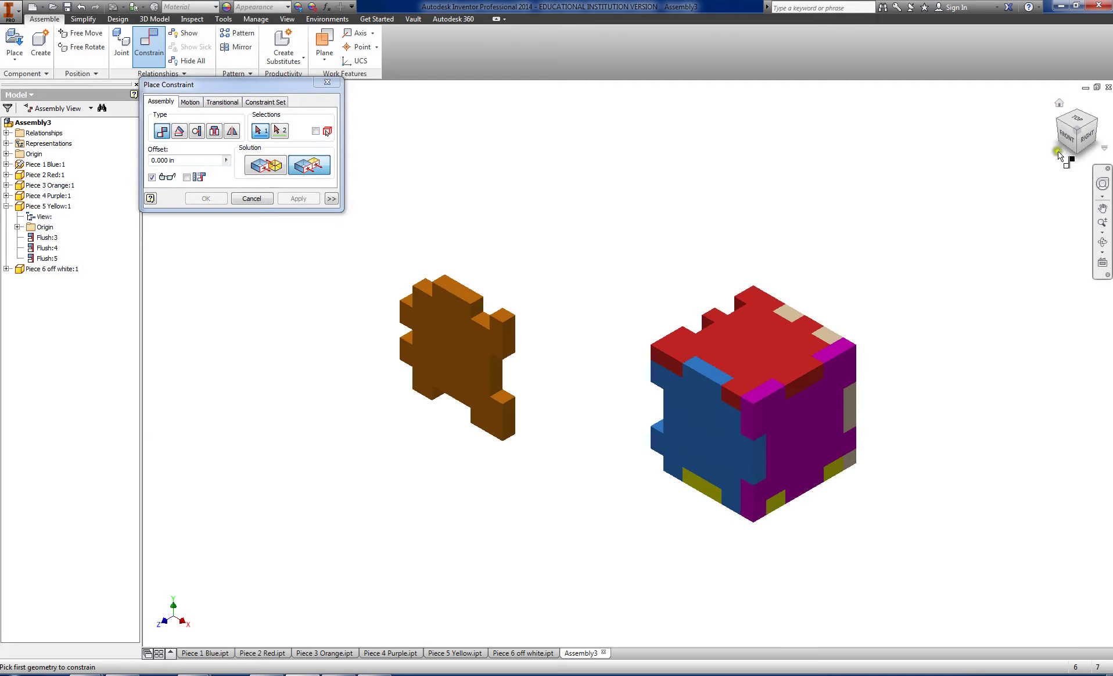
pyautogui.moveTo(327, 132)
pyautogui.keyDown('shift'); pyautogui.mouseDown(button='middle')
pyautogui.moveTo(224, 164)
pyautogui.moveTo(347, 198)
pyautogui.mouseUp(button='middle'); pyautogui.keyUp('shift')
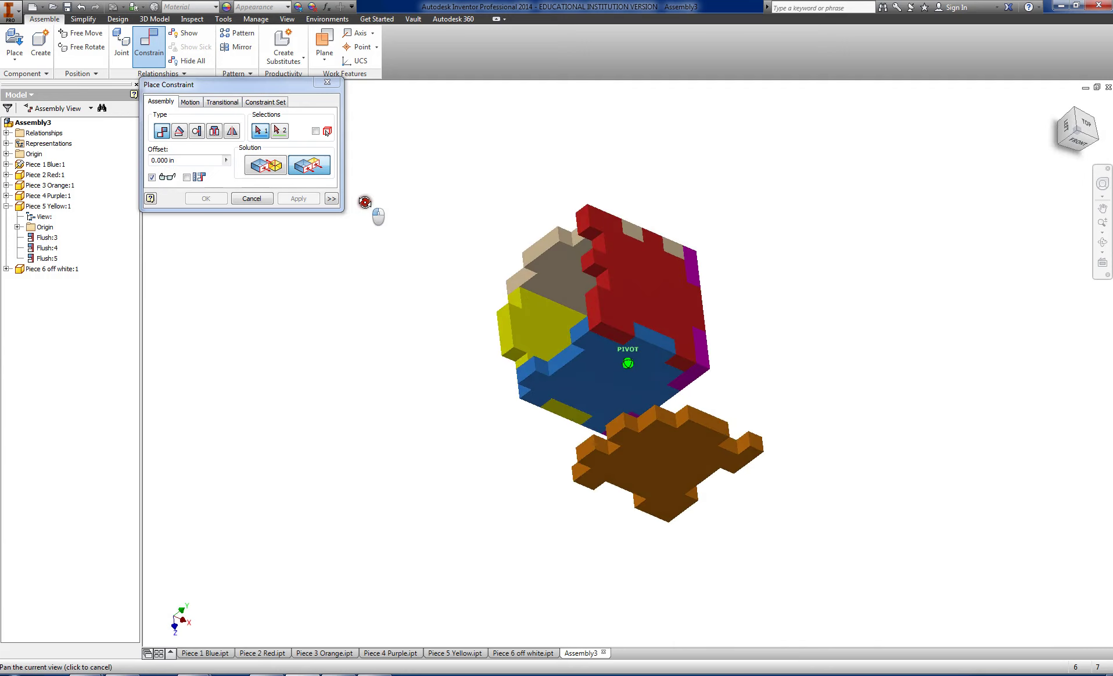
# Step: Free-rotate the orange piece face-on and drag it toward the cube's left side
pyautogui.click(249, 198)
pyautogui.press('g')
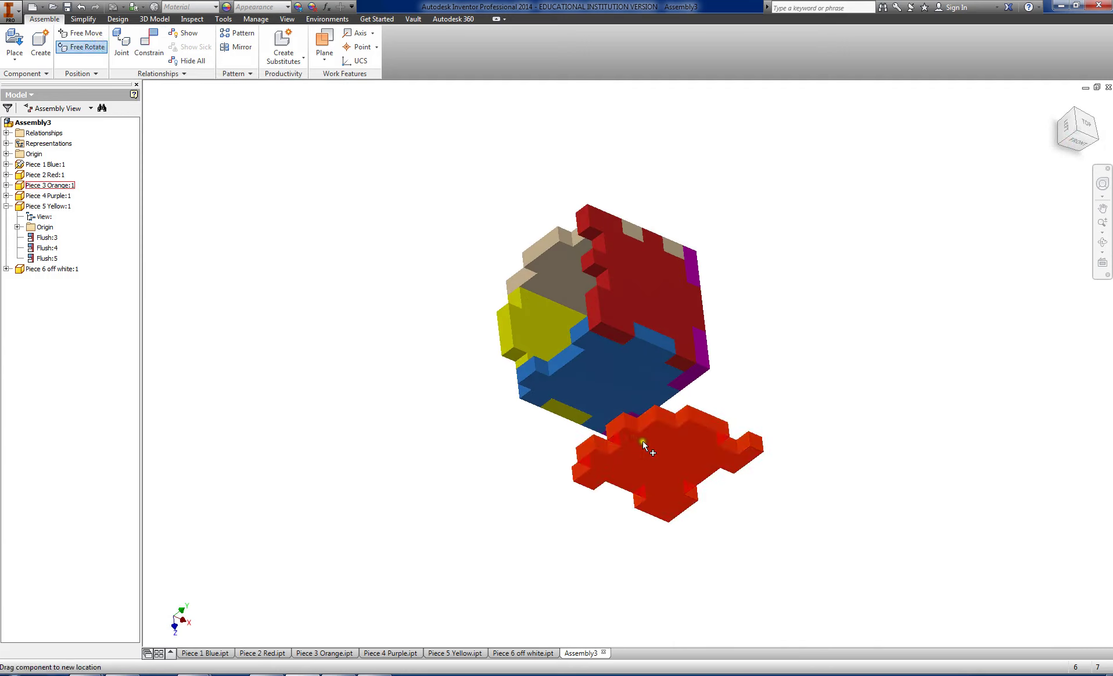
pyautogui.click(643, 441)
pyautogui.moveTo(630, 442); pyautogui.dragTo(613, 394)
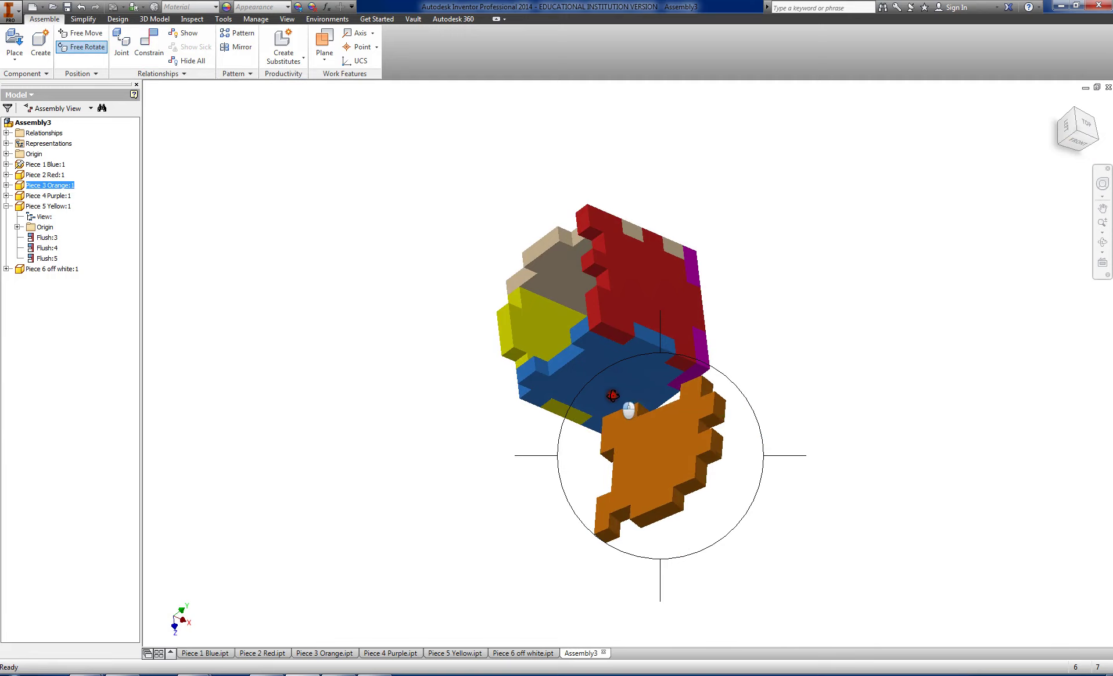
pyautogui.rightClick(819, 395)
pyautogui.click(854, 390)
pyautogui.moveTo(615, 459); pyautogui.dragTo(460, 264)
pyautogui.click(811, 239)
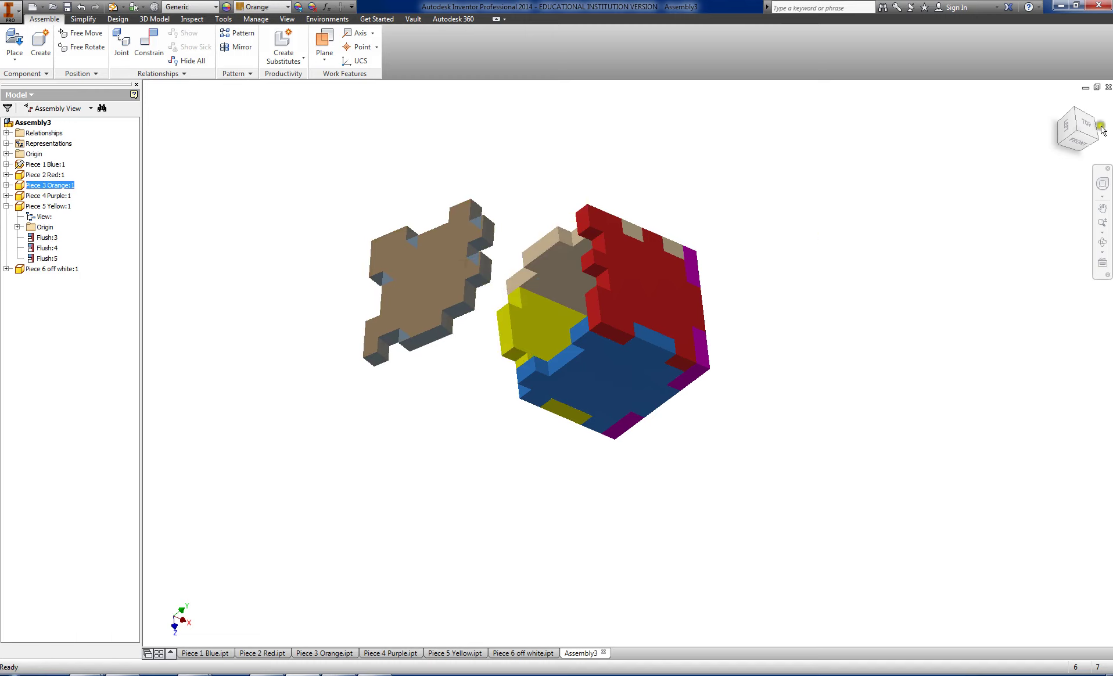
# Step: Reposition the orange piece beside the cube, checking it from the front and left views
pyautogui.click(1058, 103)
pyautogui.moveTo(1034, 122)
pyautogui.keyDown('shift'); pyautogui.mouseDown(button='middle')
pyautogui.moveTo(307, 182)
pyautogui.moveTo(550, 220)
pyautogui.moveTo(527, 169)
pyautogui.mouseUp(button='middle'); pyautogui.keyUp('shift')
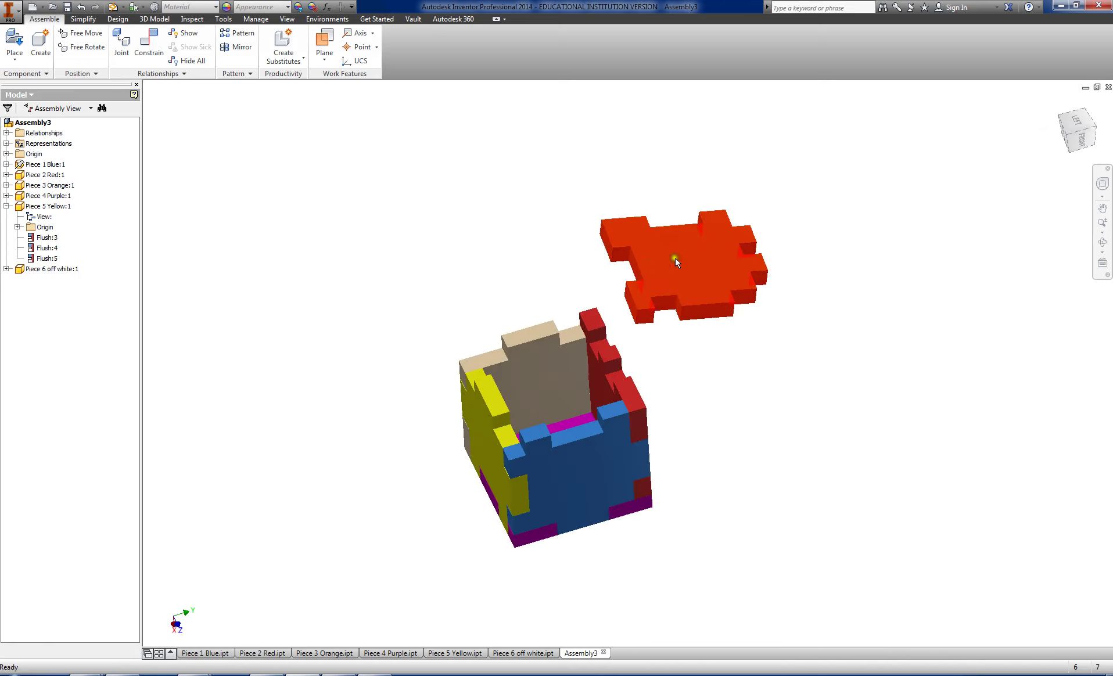
pyautogui.moveTo(675, 258); pyautogui.dragTo(610, 399)
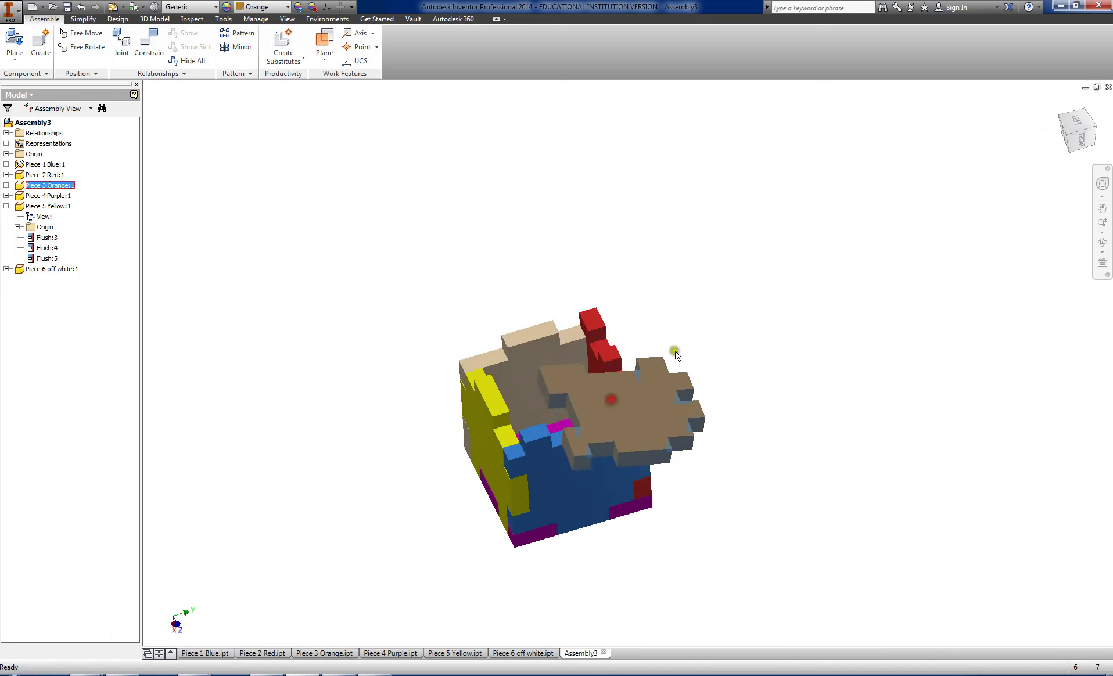
pyautogui.click(1084, 140)
pyautogui.moveTo(581, 238); pyautogui.dragTo(697, 430)
pyautogui.click(1078, 110)
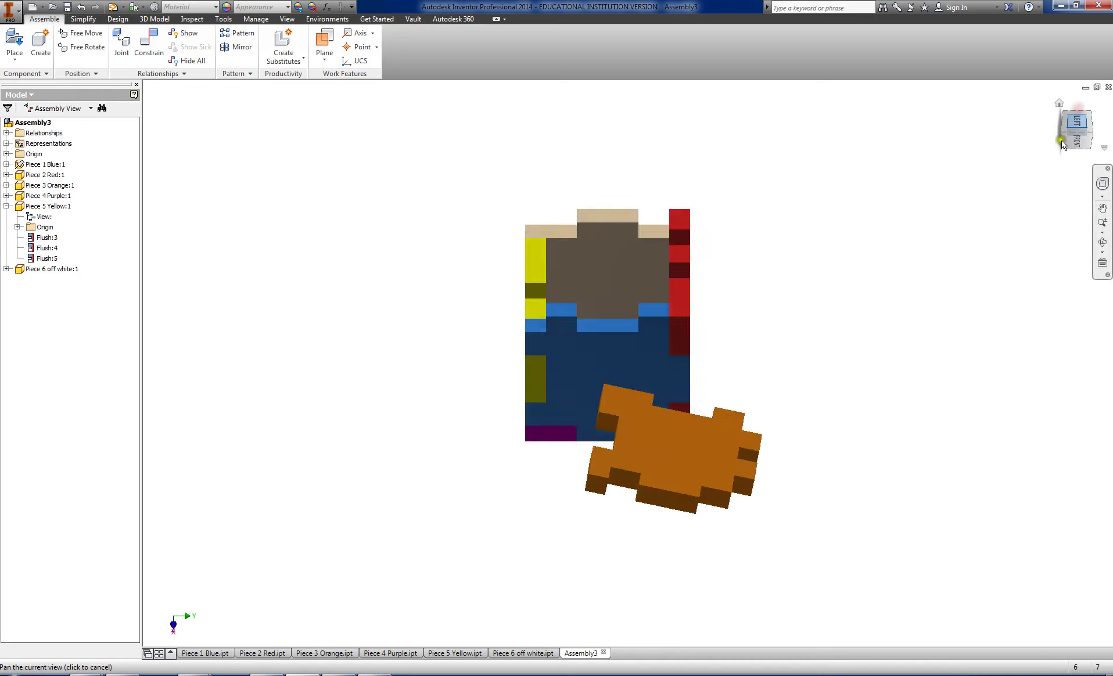
pyautogui.moveTo(679, 513); pyautogui.dragTo(688, 274)
# Step: Settle the orange piece onto the cube's open side and check it from several ViewCube angles
pyautogui.click(1062, 103)
pyautogui.moveTo(565, 411); pyautogui.dragTo(532, 257)
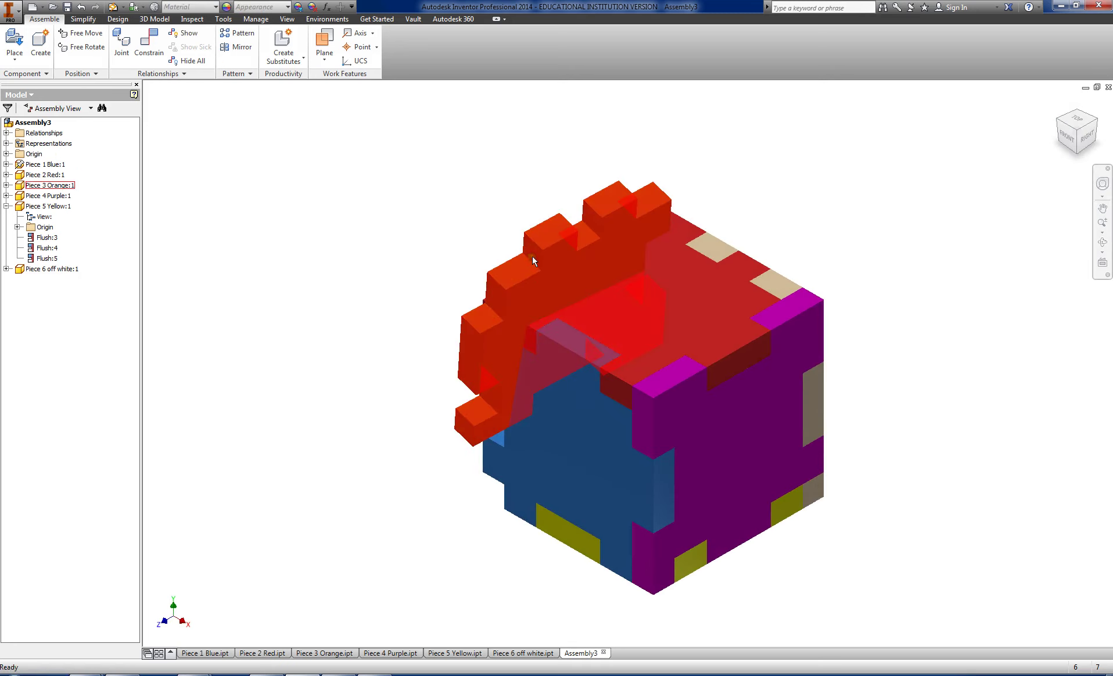
pyautogui.moveTo(614, 359); pyautogui.dragTo(478, 177)
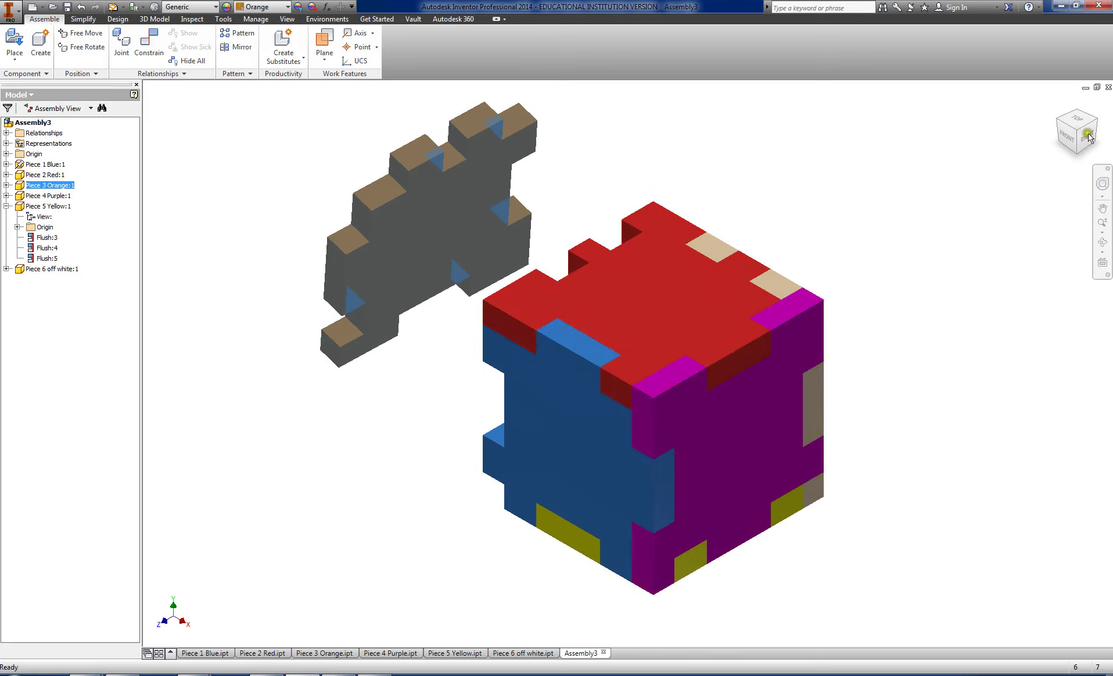
pyautogui.click(1074, 120)
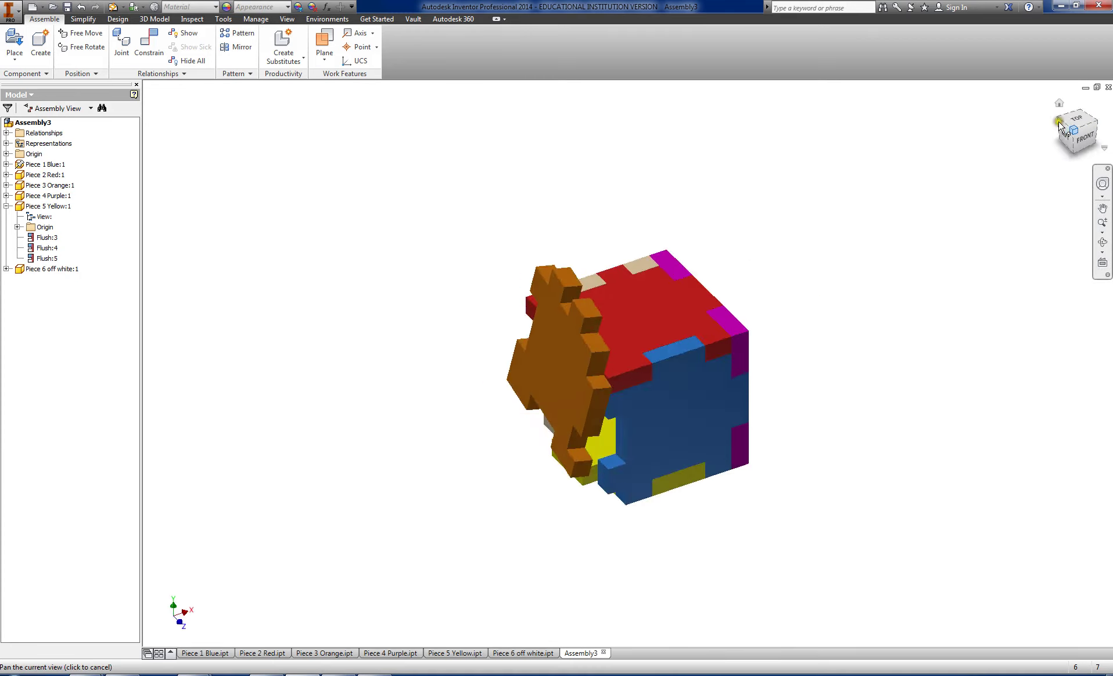
pyautogui.click(1071, 143)
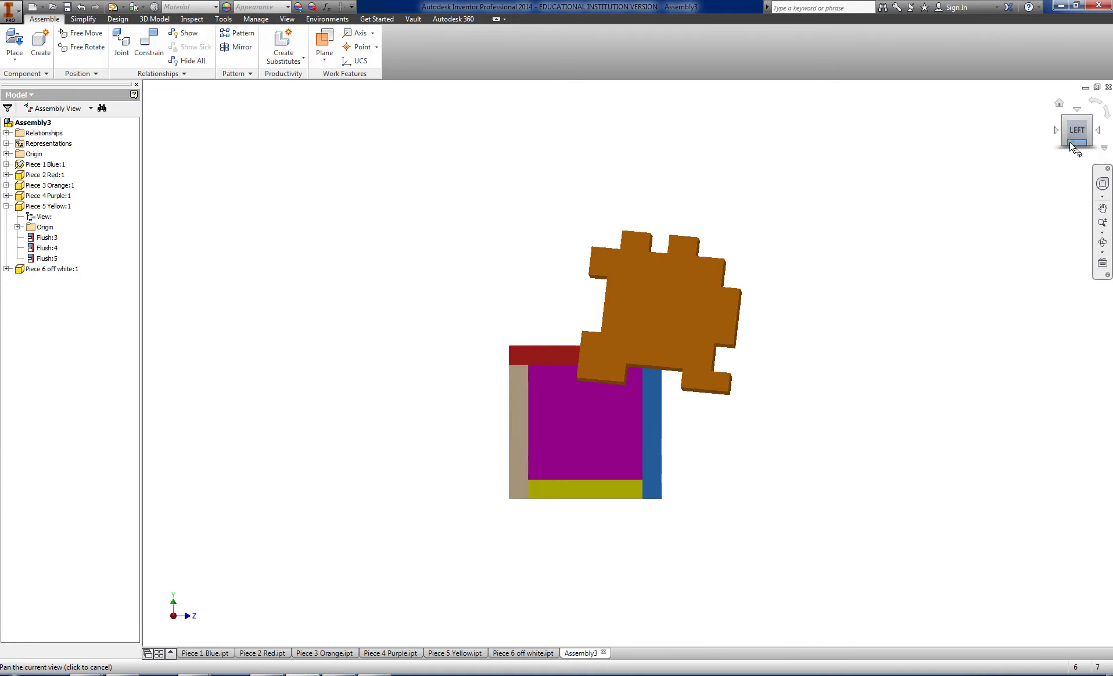
pyautogui.click(1059, 103)
pyautogui.moveTo(453, 198)
pyautogui.keyDown('shift'); pyautogui.mouseDown(button='middle')
pyautogui.moveTo(308, 182)
pyautogui.moveTo(453, 199)
pyautogui.mouseUp(button='middle'); pyautogui.keyUp('shift')
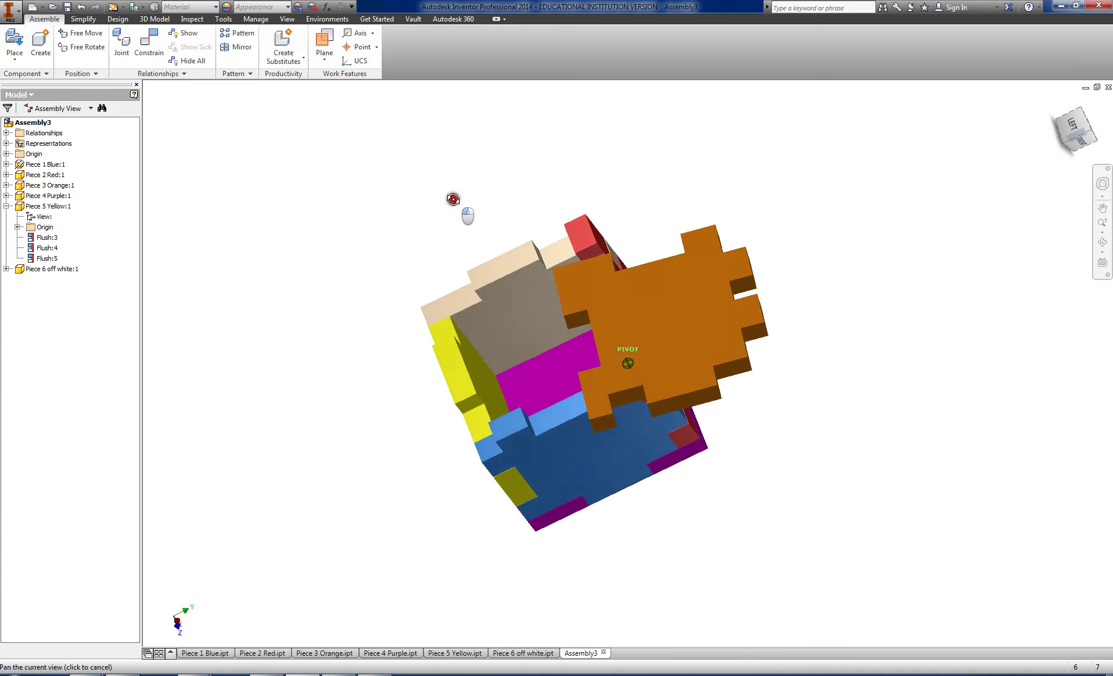
# Step: Constrain an orange piece face flush with the matching cube face
pyautogui.click(166, 53)
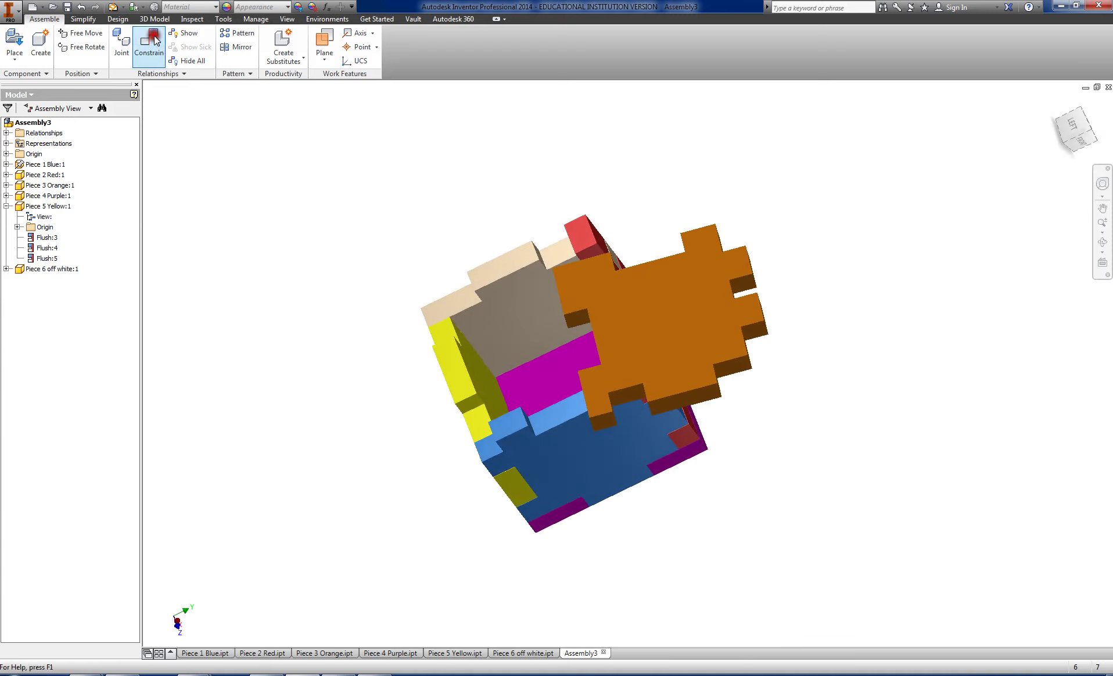
pyautogui.click(669, 300)
pyautogui.click(300, 163)
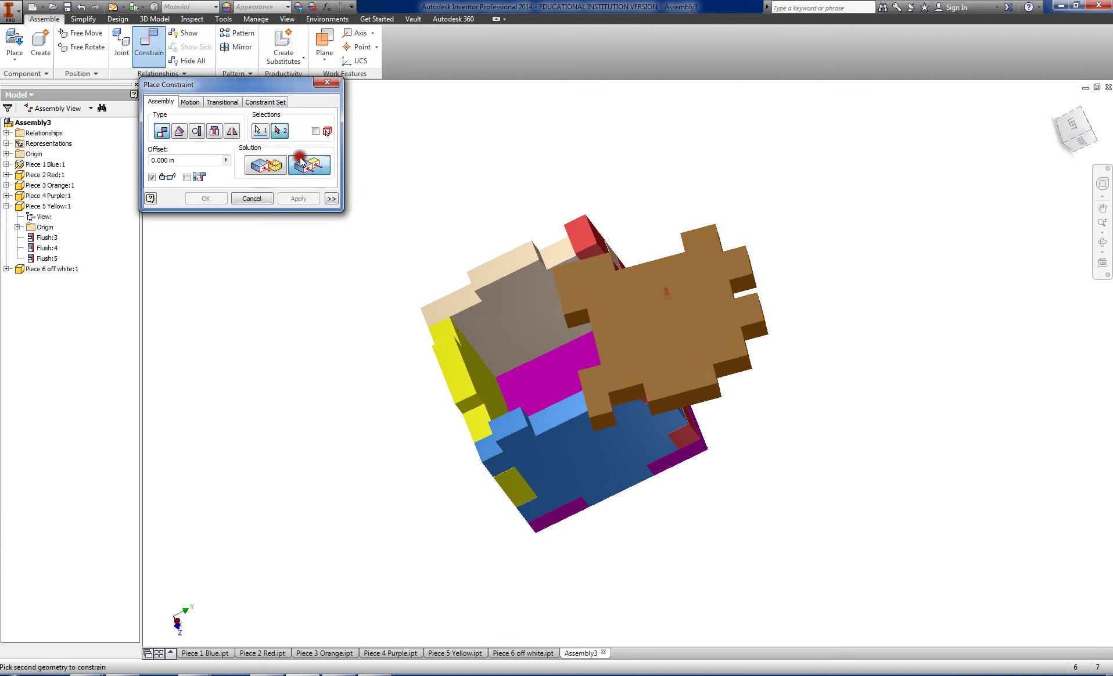
pyautogui.click(519, 266)
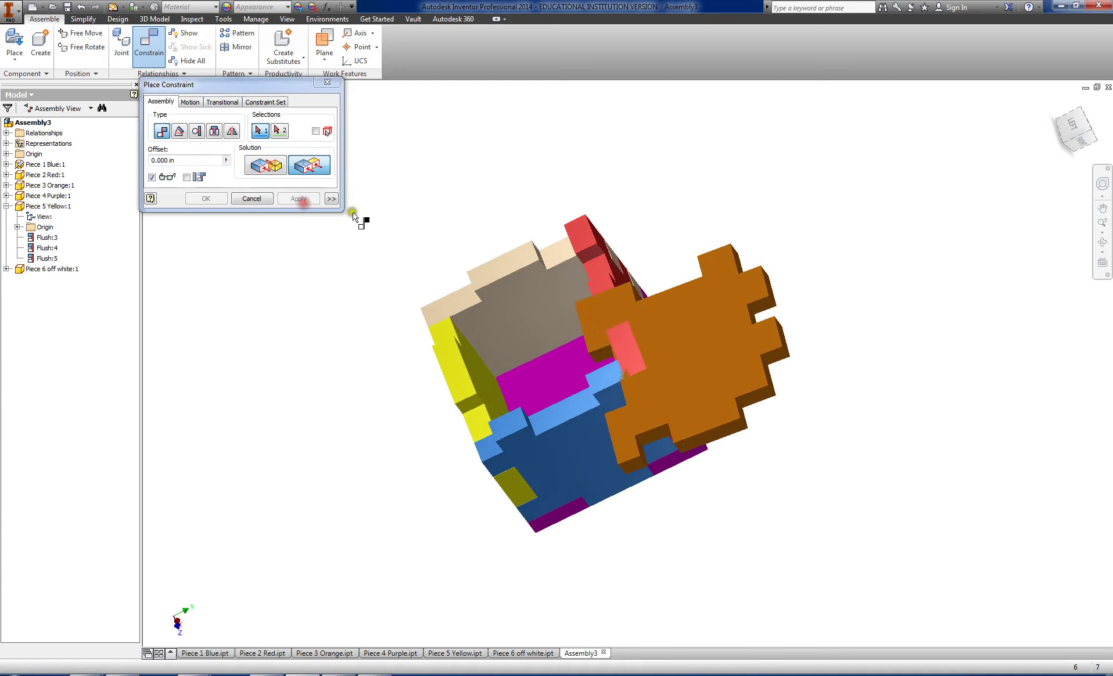
pyautogui.click(298, 198)
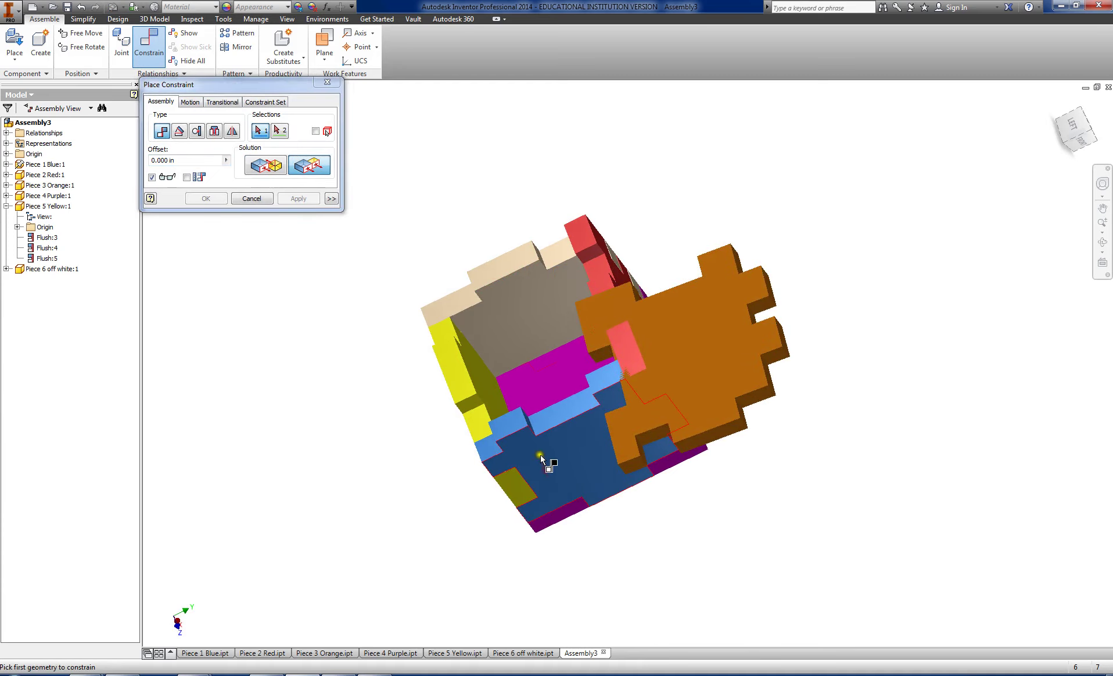
# Step: Constrain the orange piece against the yellow and blue faces, then inspect the finished cube
pyautogui.click(1076, 136)
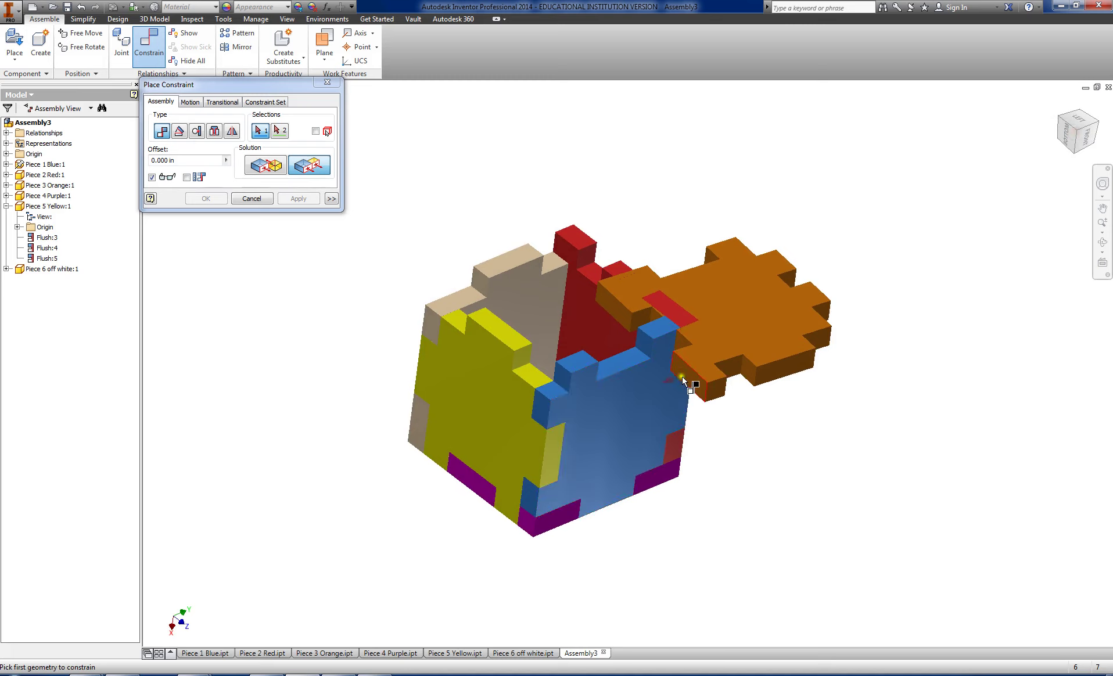
pyautogui.click(682, 379)
pyautogui.click(512, 401)
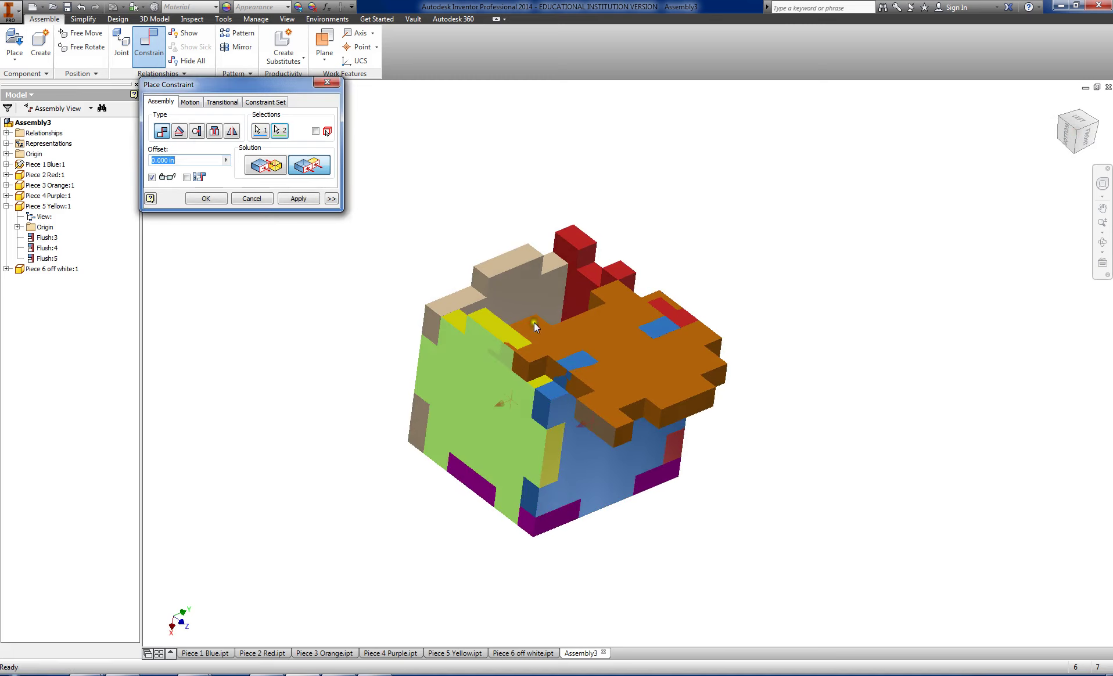
pyautogui.click(298, 198)
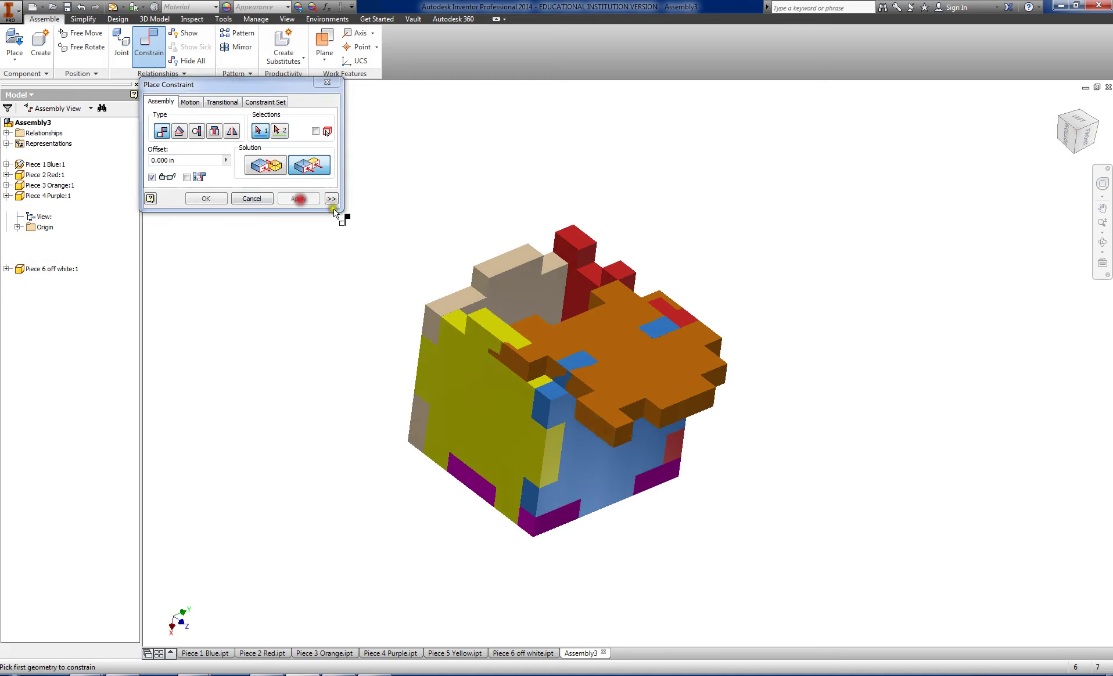
pyautogui.click(708, 405)
pyautogui.click(587, 466)
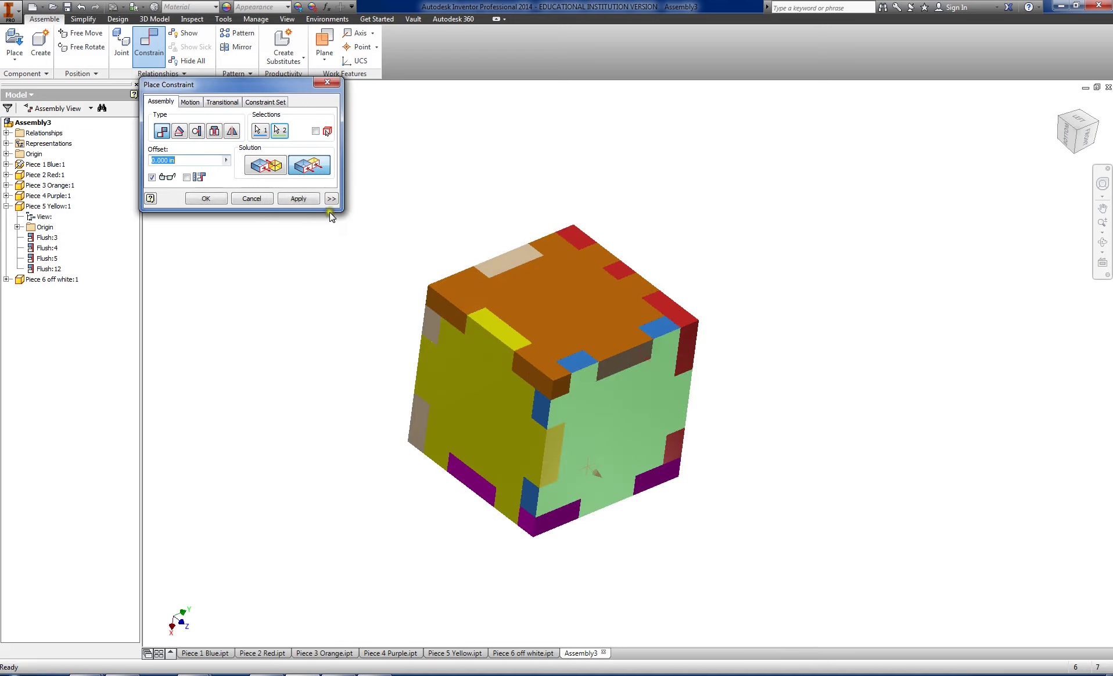
pyautogui.click(298, 199)
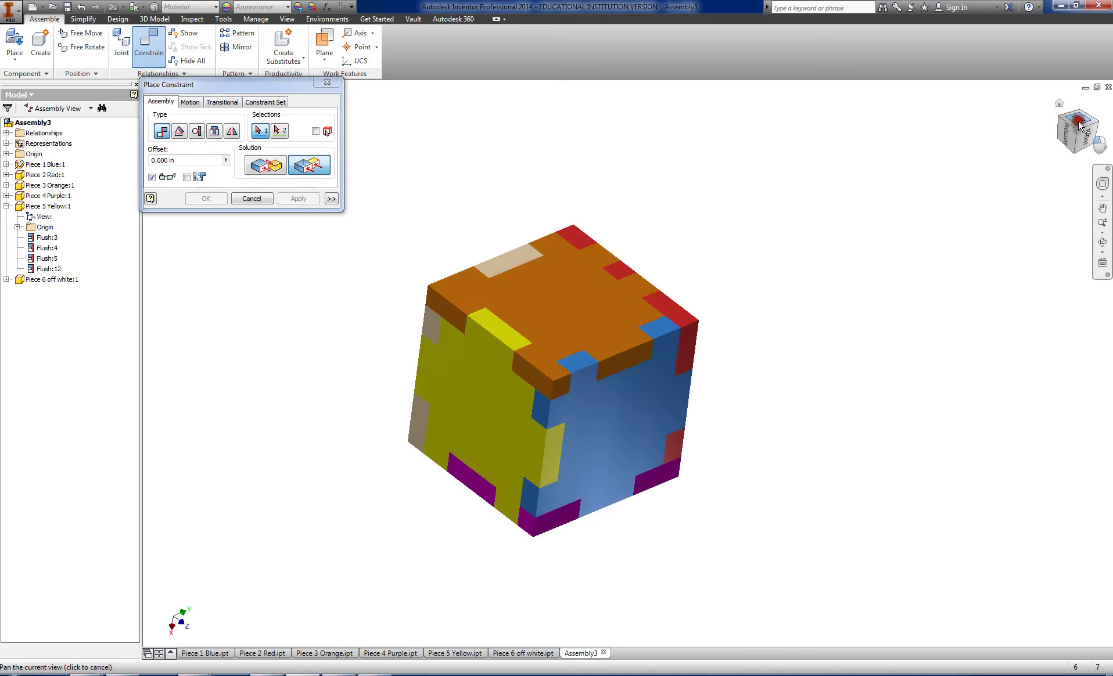
pyautogui.moveTo(1082, 128)
pyautogui.keyDown('shift'); pyautogui.mouseDown(button='middle')
pyautogui.moveTo(1022, 213)
pyautogui.moveTo(963, 402)
pyautogui.moveTo(238, 415)
pyautogui.moveTo(477, 446)
pyautogui.moveTo(293, 323)
pyautogui.moveTo(279, 465)
pyautogui.moveTo(286, 604)
pyautogui.moveTo(436, 583)
pyautogui.moveTo(463, 504)
pyautogui.mouseUp(button='middle'); pyautogui.keyUp('shift')
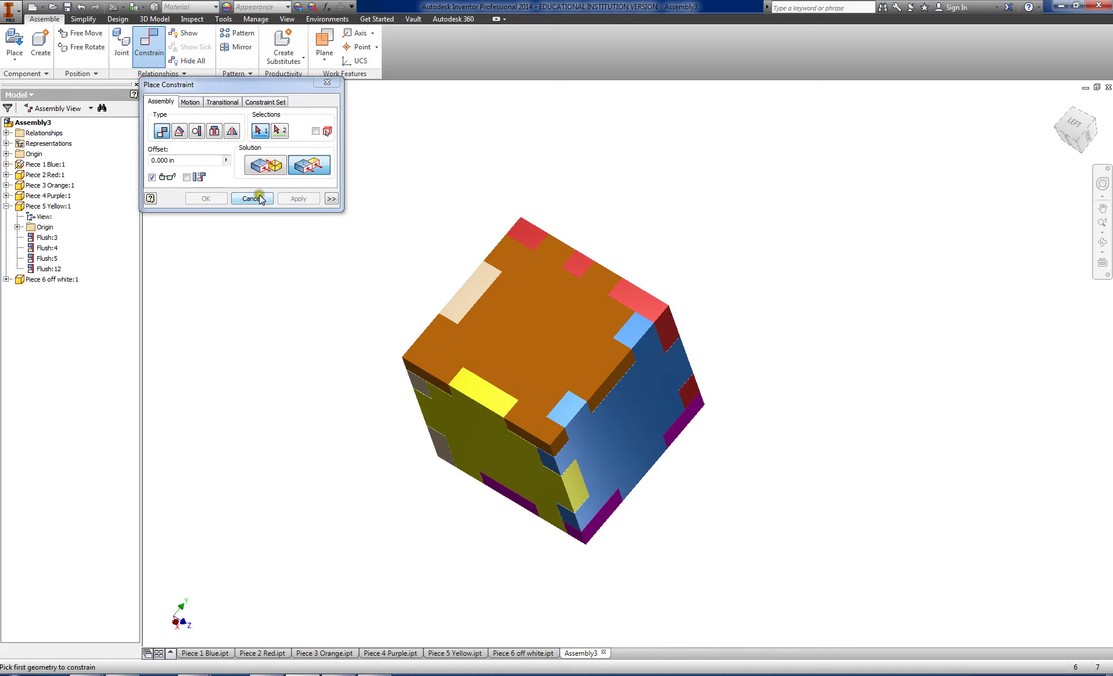
pyautogui.click(328, 83)
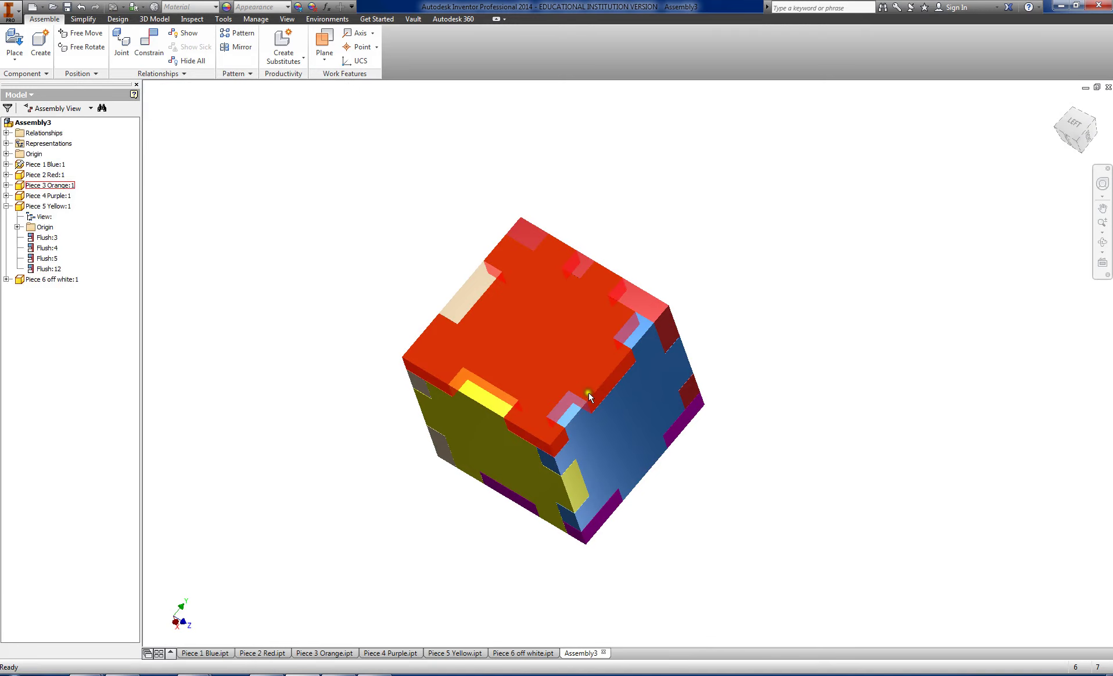
# Step: In Piece 3 Orange's Sketch1, set the notch dimension to .250 and the top-left step to .500
pyautogui.click(308, 654)
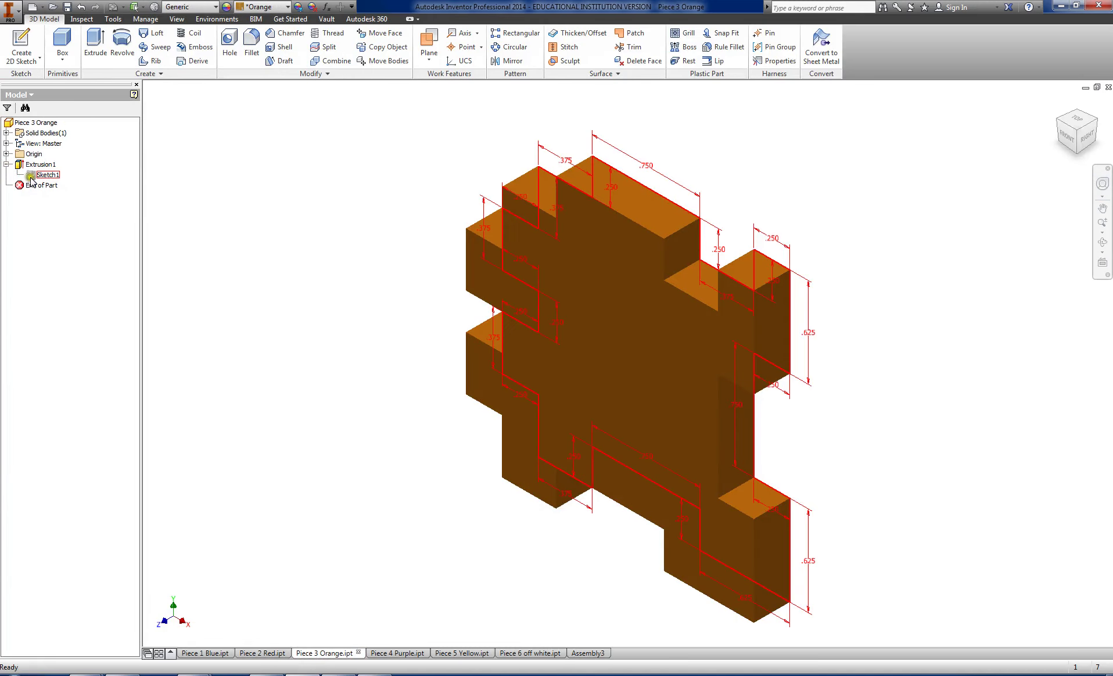
pyautogui.rightClick(28, 175)
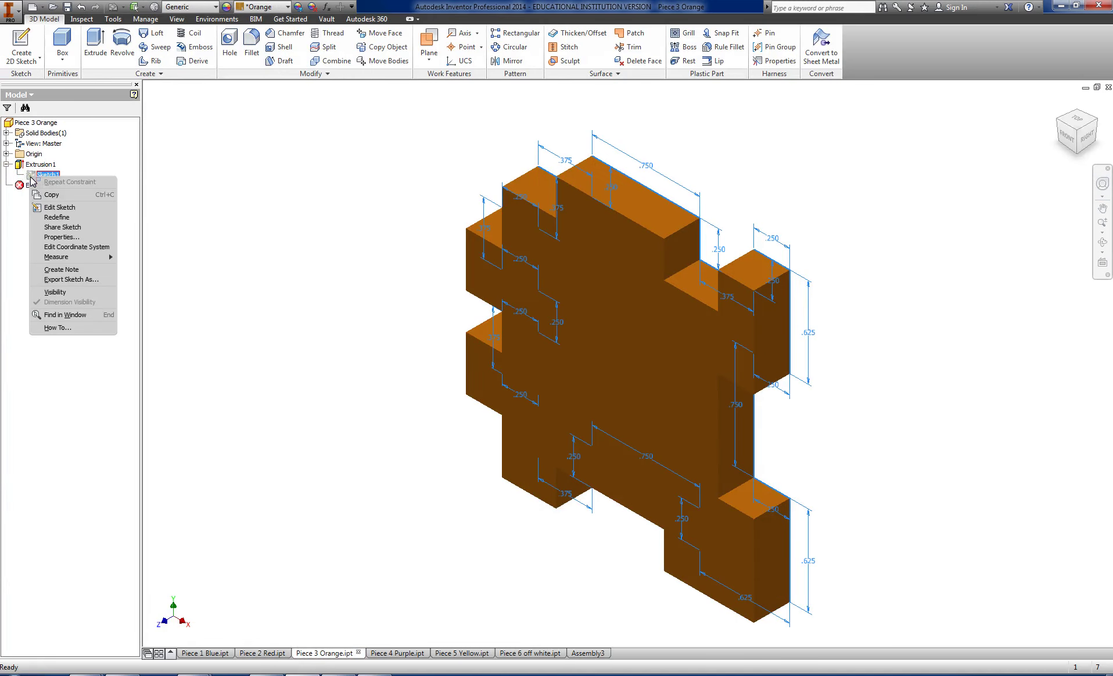
pyautogui.click(58, 207)
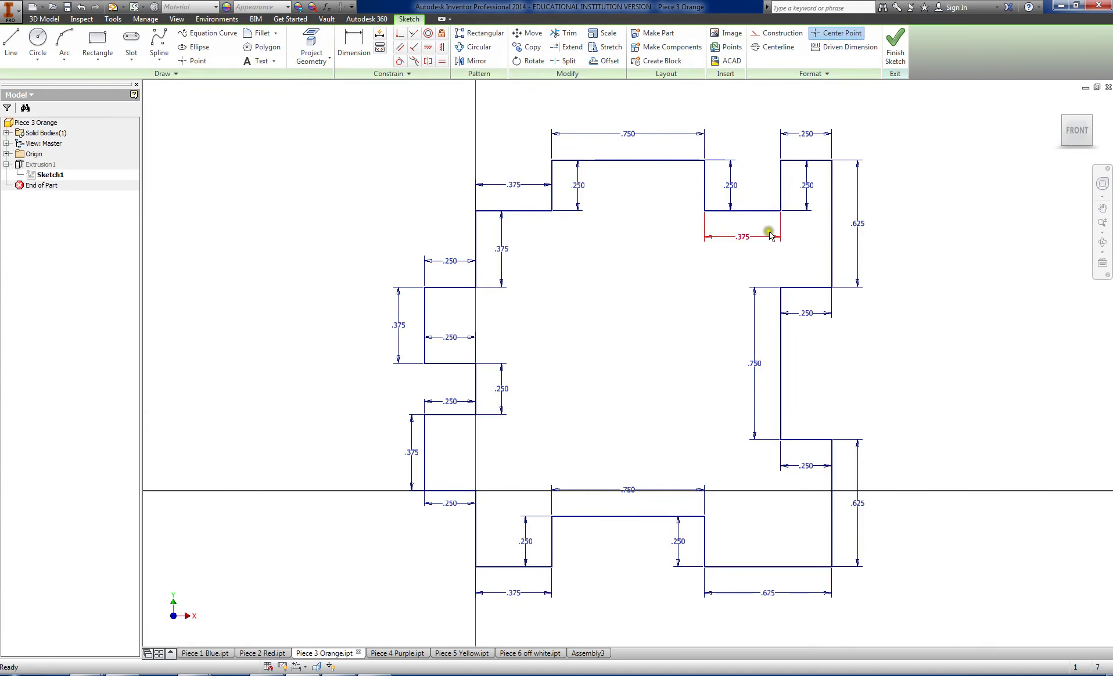
pyautogui.click(750, 239)
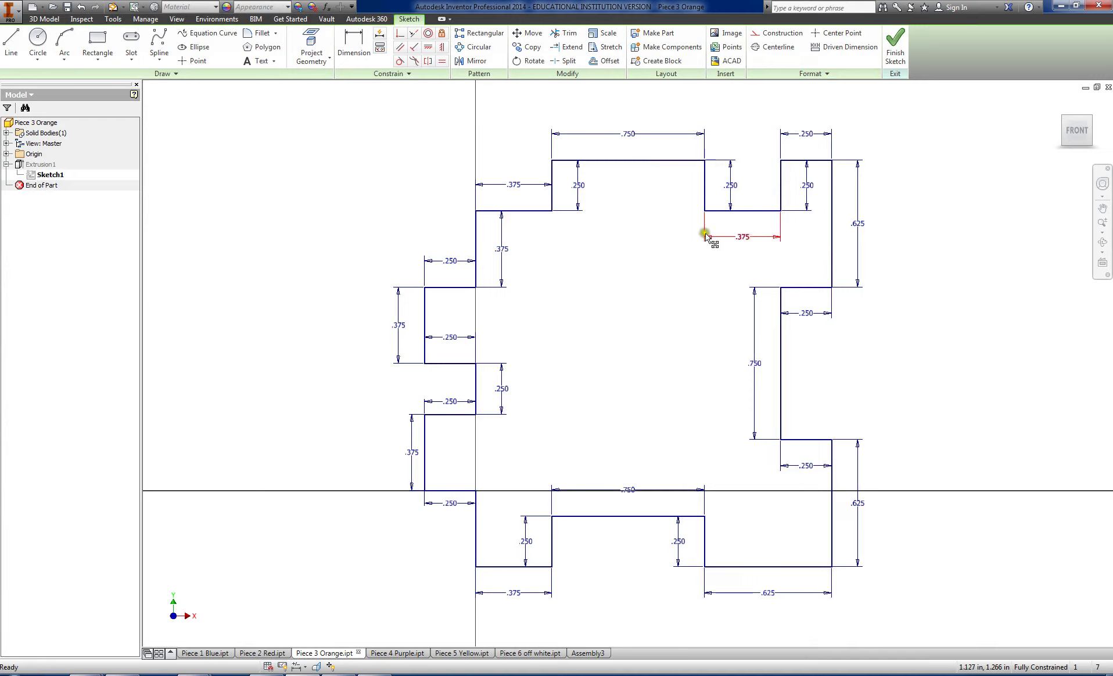
pyautogui.doubleClick(743, 238)
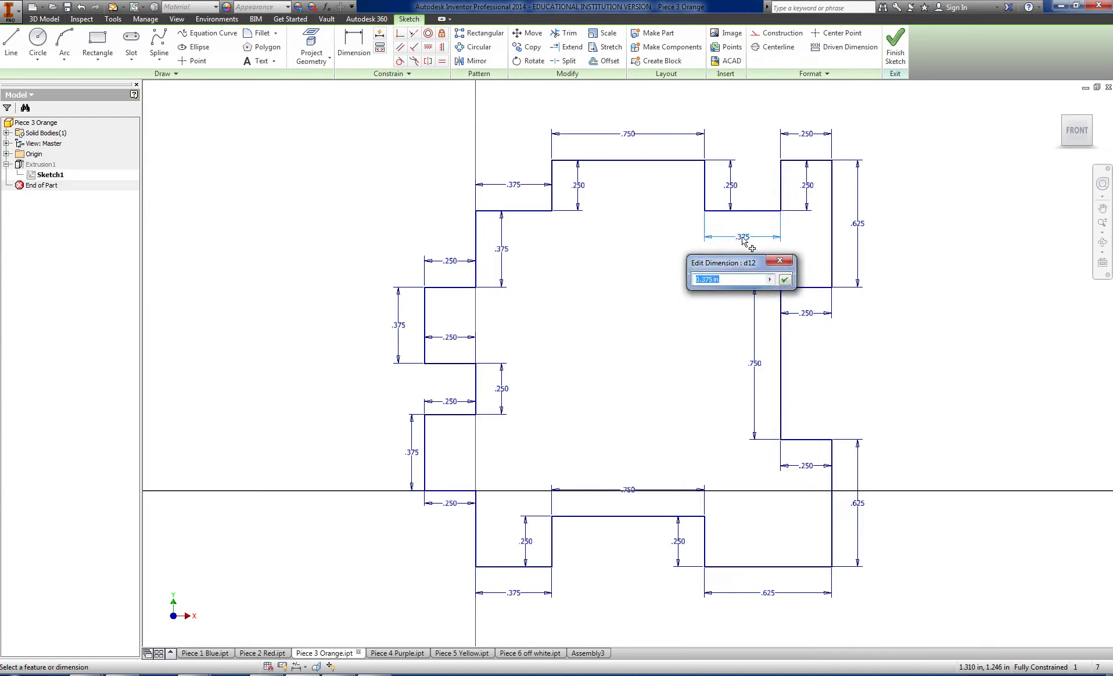
pyautogui.press('Return')
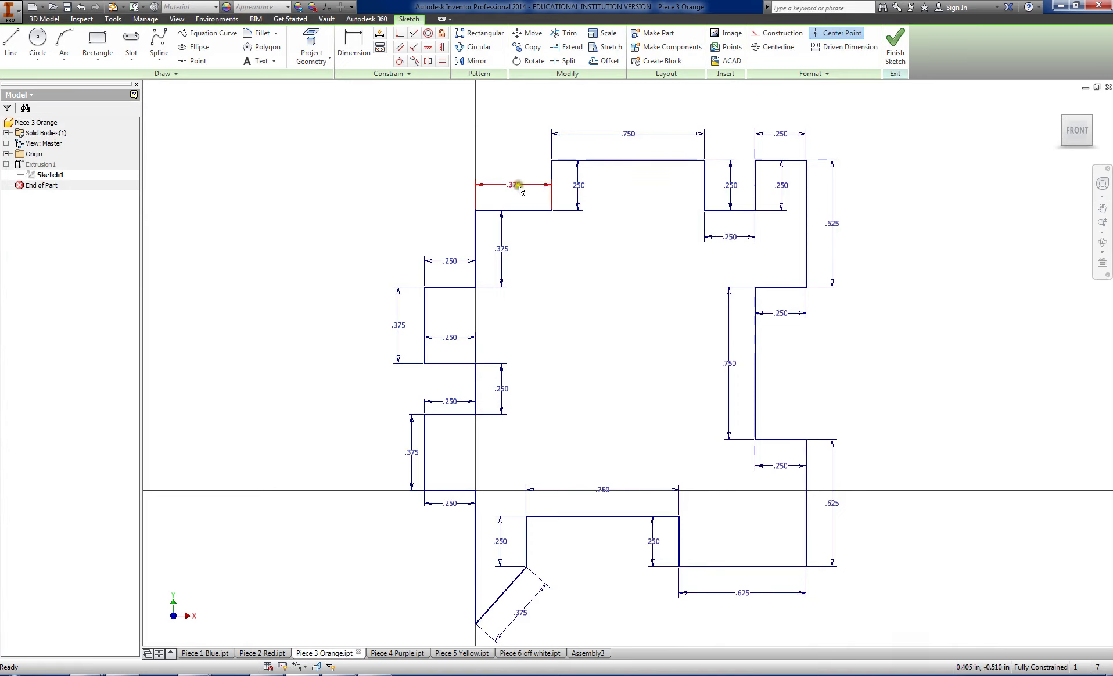
pyautogui.doubleClick(515, 185)
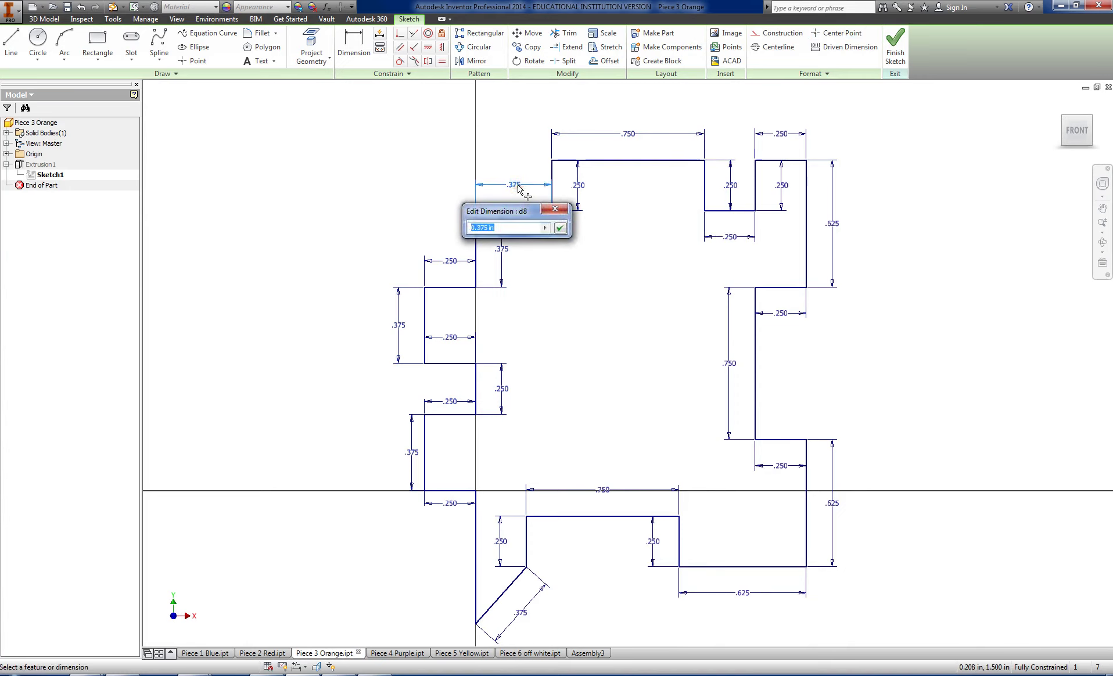
pyautogui.write('.2')
pyautogui.write('5')
pyautogui.press('Return')
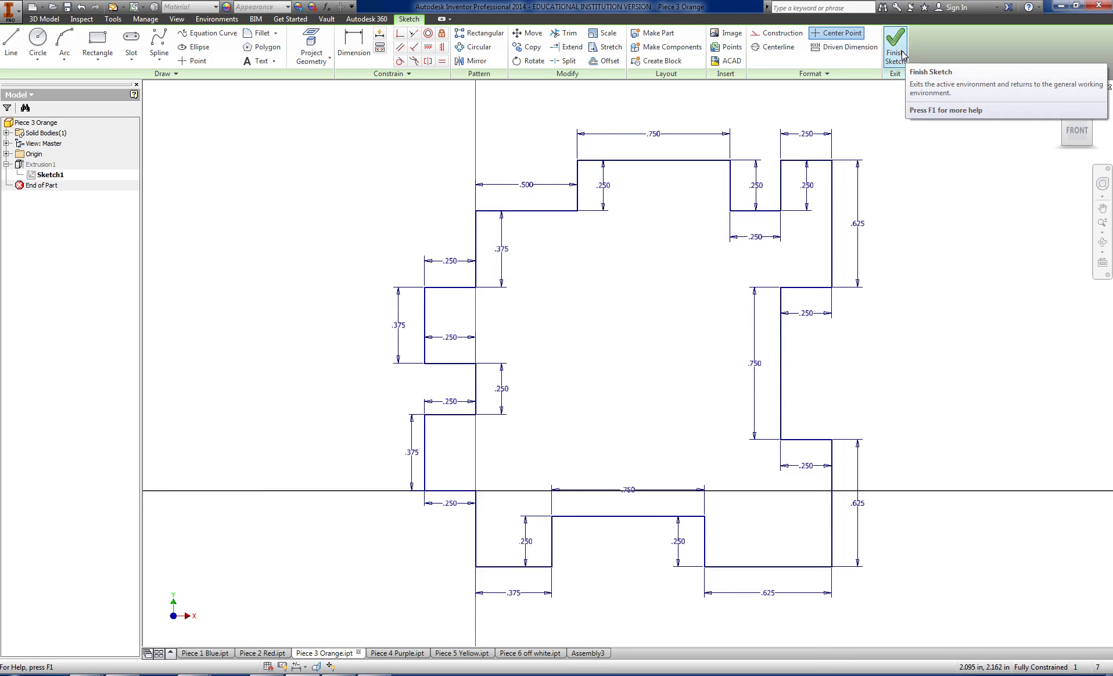
# Step: Finish the sketch, save Piece 3 Orange.ipt and update Assembly3 with the changed part
pyautogui.click(895, 47)
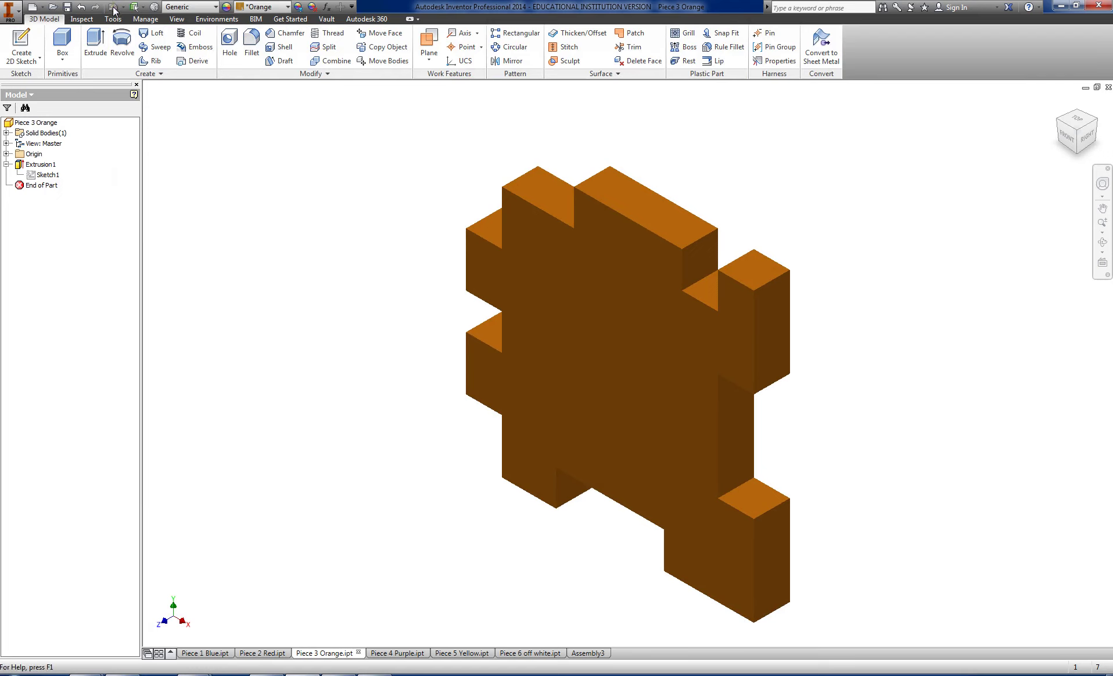
pyautogui.click(70, 8)
pyautogui.click(591, 653)
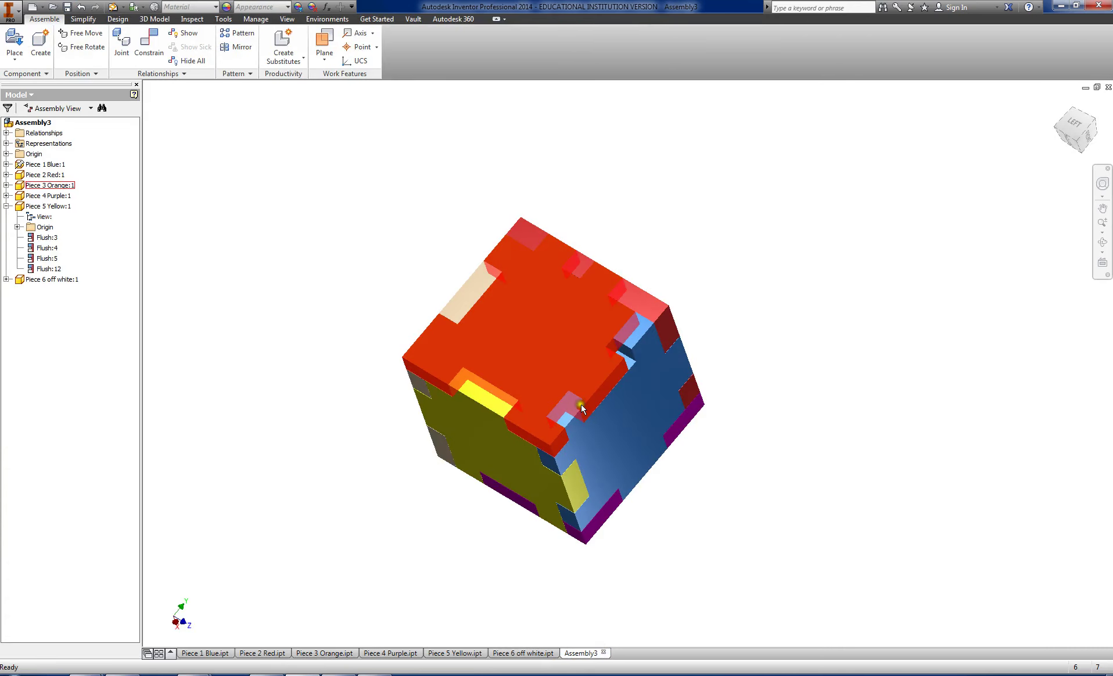
pyautogui.click(113, 7)
# Step: Pan to the orange piece in the cube and return to the Piece 3 Orange part
pyautogui.moveTo(624, 352); pyautogui.dragTo(588, 401, button='middle')
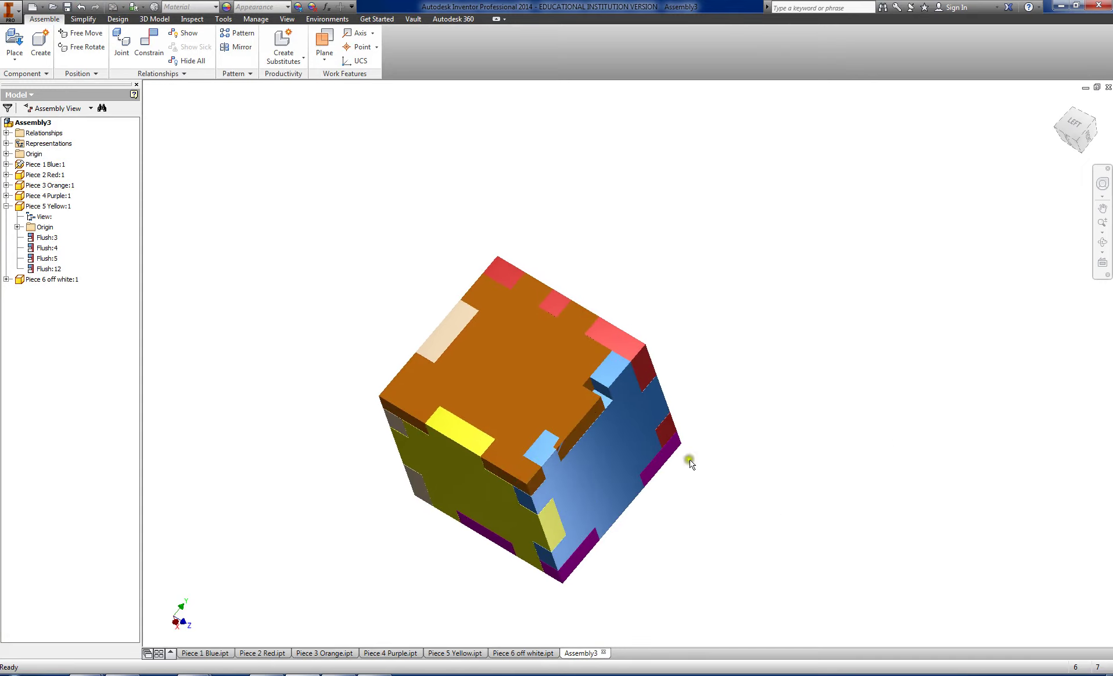
pyautogui.moveTo(572, 427); pyautogui.dragTo(589, 410)
pyautogui.click(326, 653)
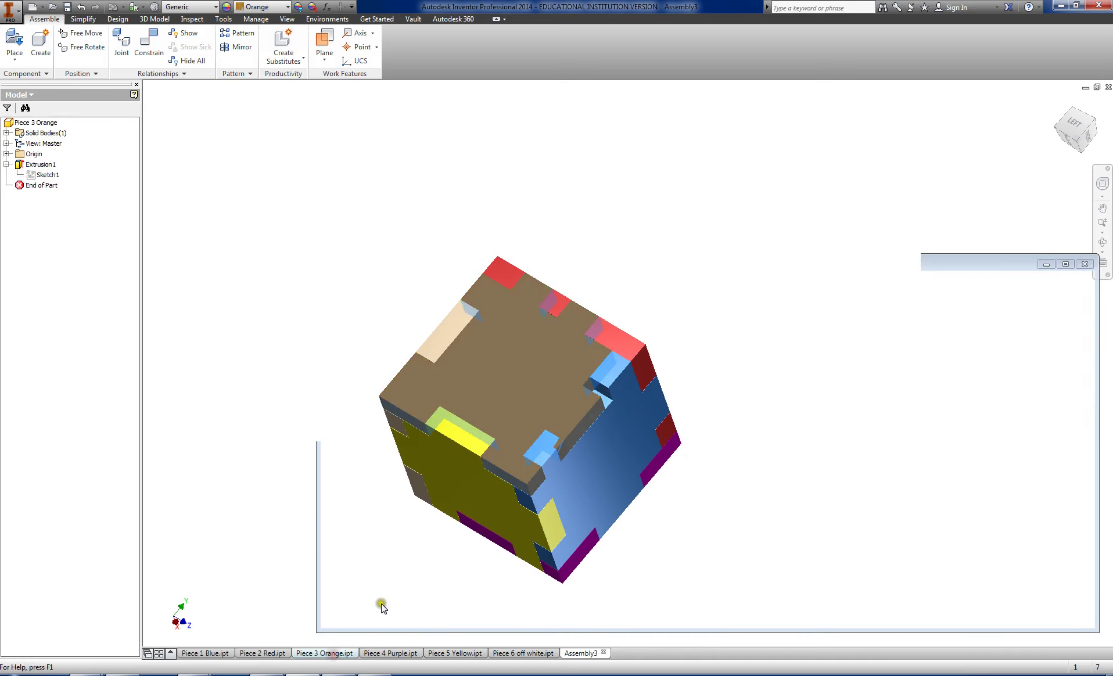
# Step: Edit Sketch1 again, set both the top-left step and notch width to .375, and finish the sketch
pyautogui.rightClick(32, 174)
pyautogui.click(59, 204)
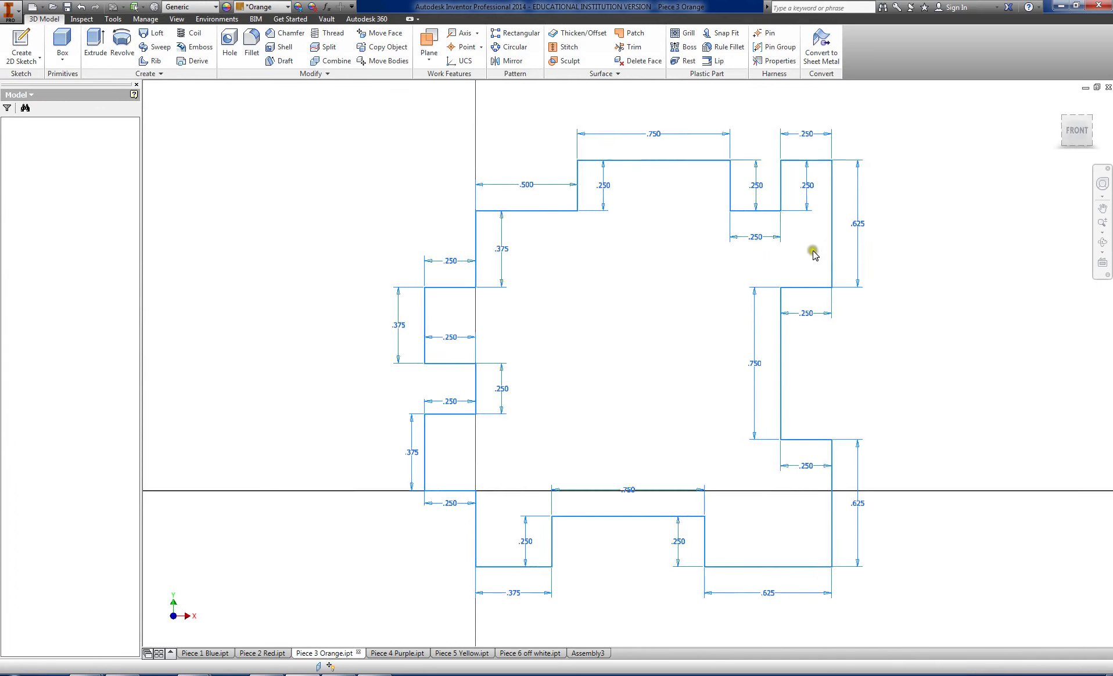
pyautogui.doubleClick(755, 237)
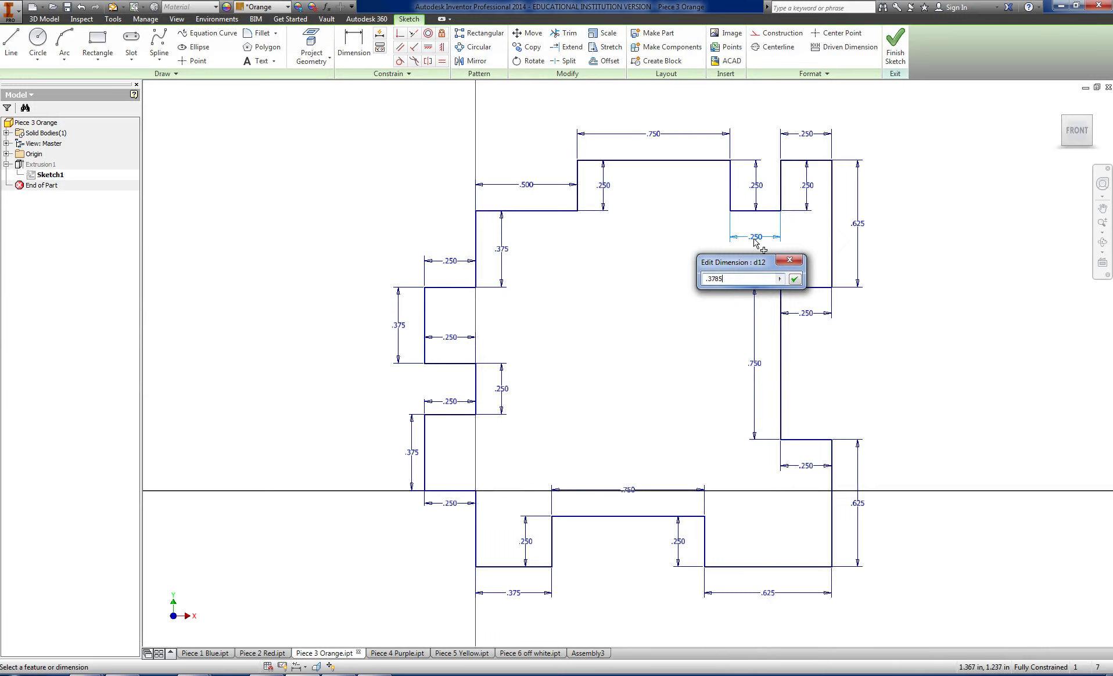
pyautogui.write('.375')
pyautogui.click(754, 244)
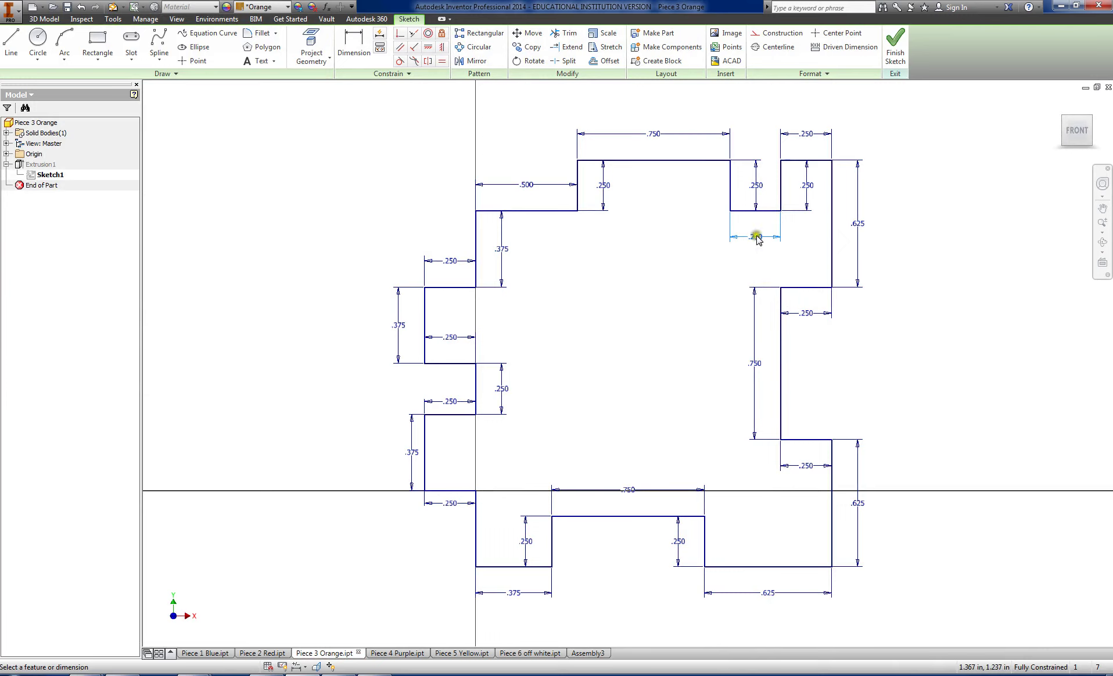
pyautogui.doubleClick(530, 185)
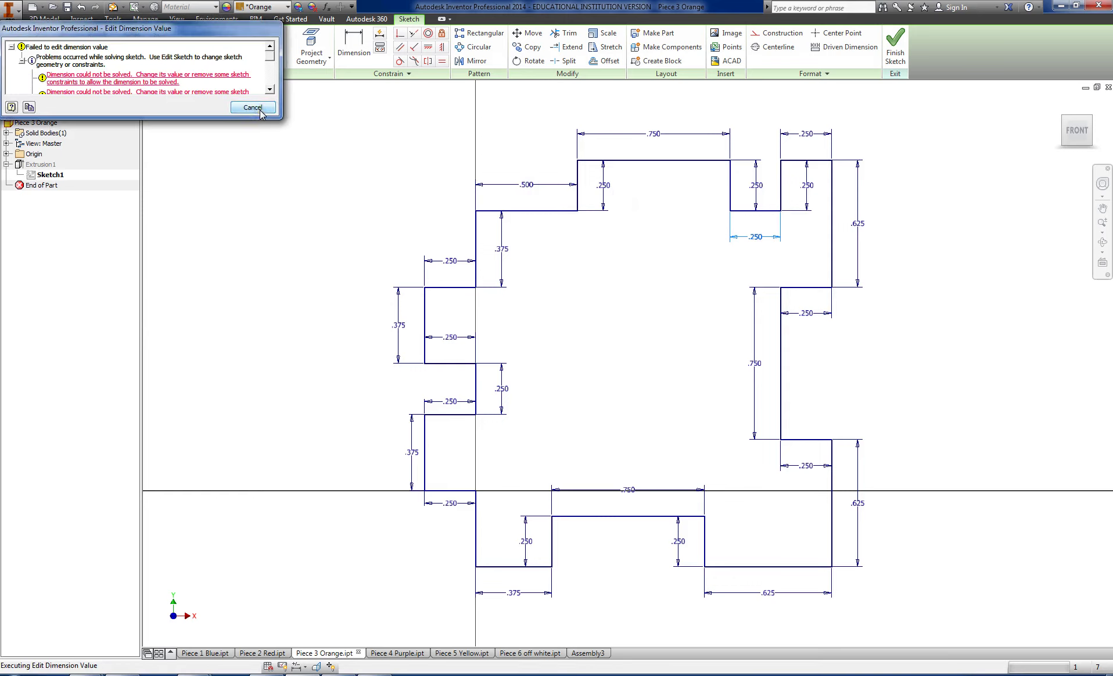
pyautogui.click(258, 111)
pyautogui.doubleClick(526, 185)
pyautogui.write('.375')
pyautogui.press('Return')
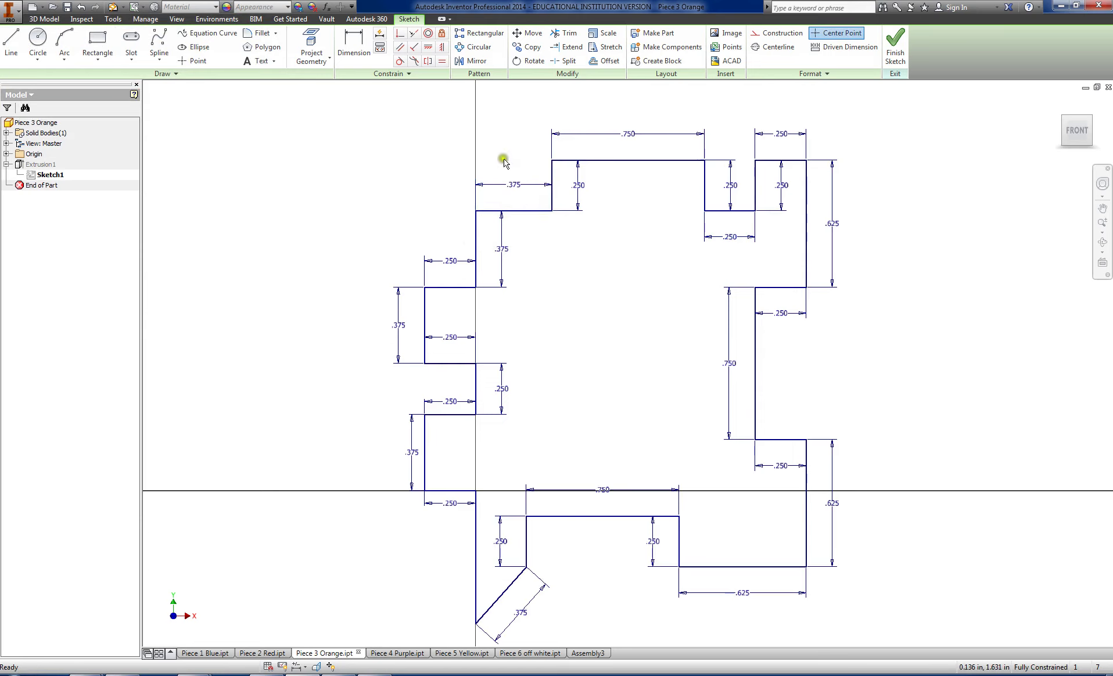
pyautogui.doubleClick(732, 237)
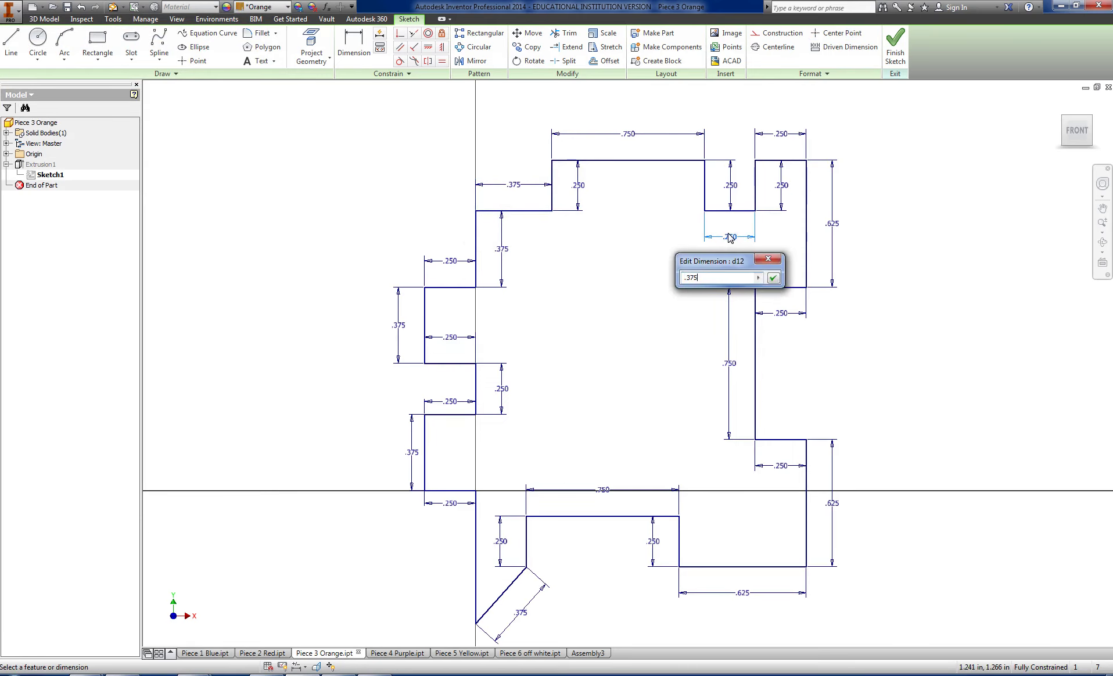
pyautogui.press('Return')
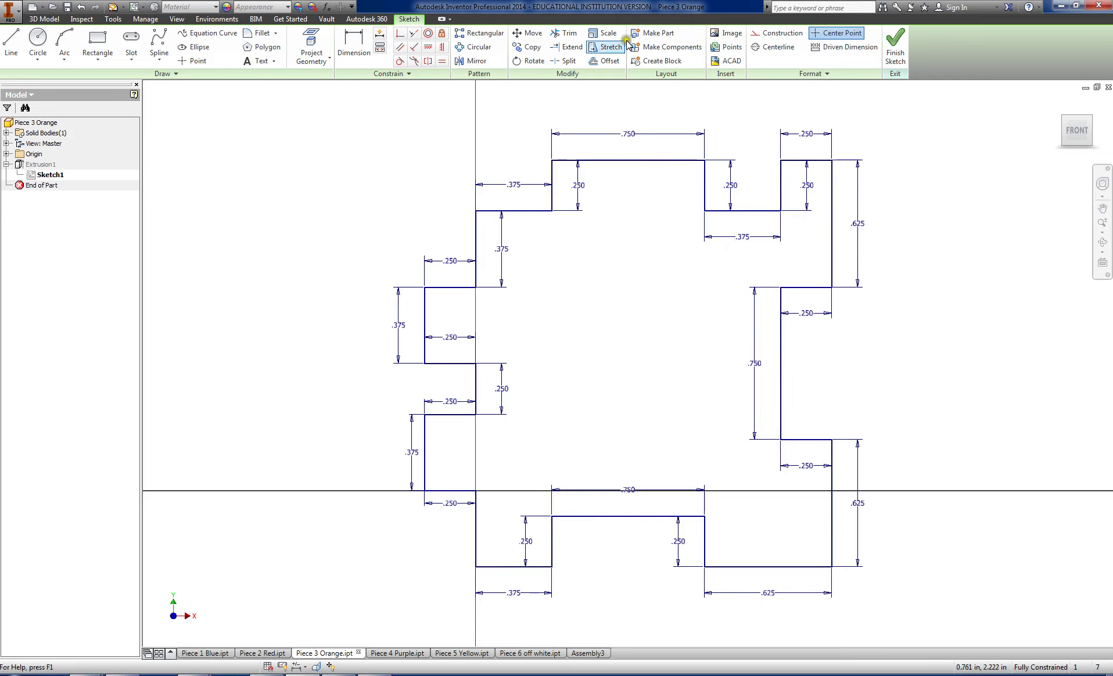
pyautogui.click(895, 46)
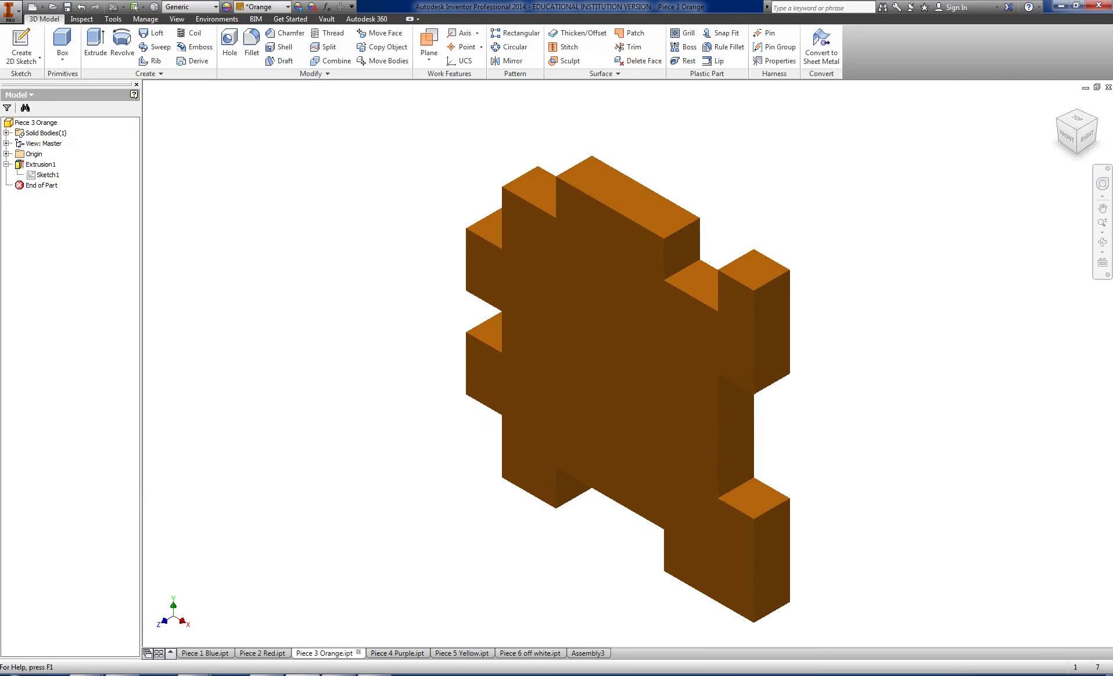
# Step: Return to the Assembly3 cube after glancing back at the orange part document
pyautogui.click(586, 654)
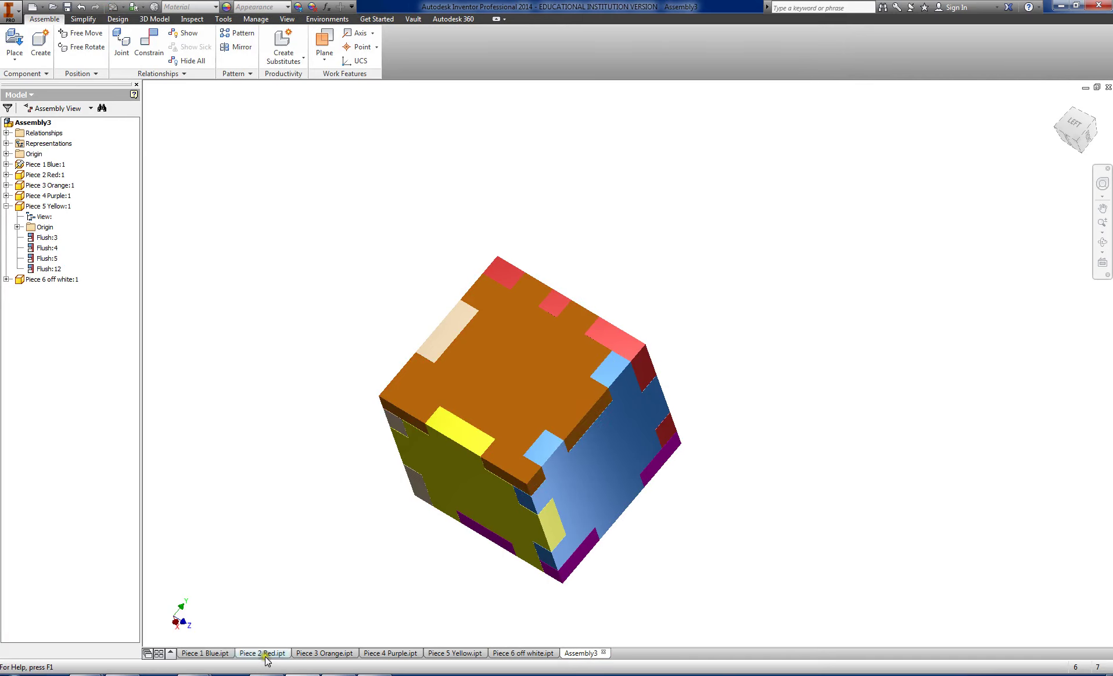
pyautogui.click(332, 654)
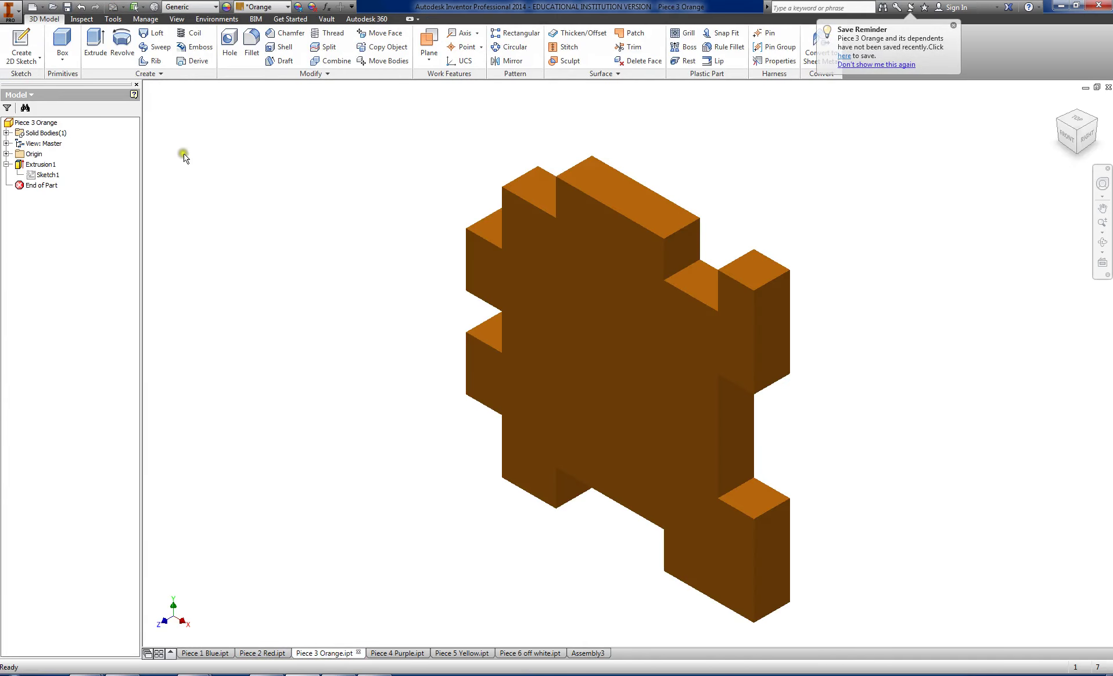
pyautogui.click(586, 653)
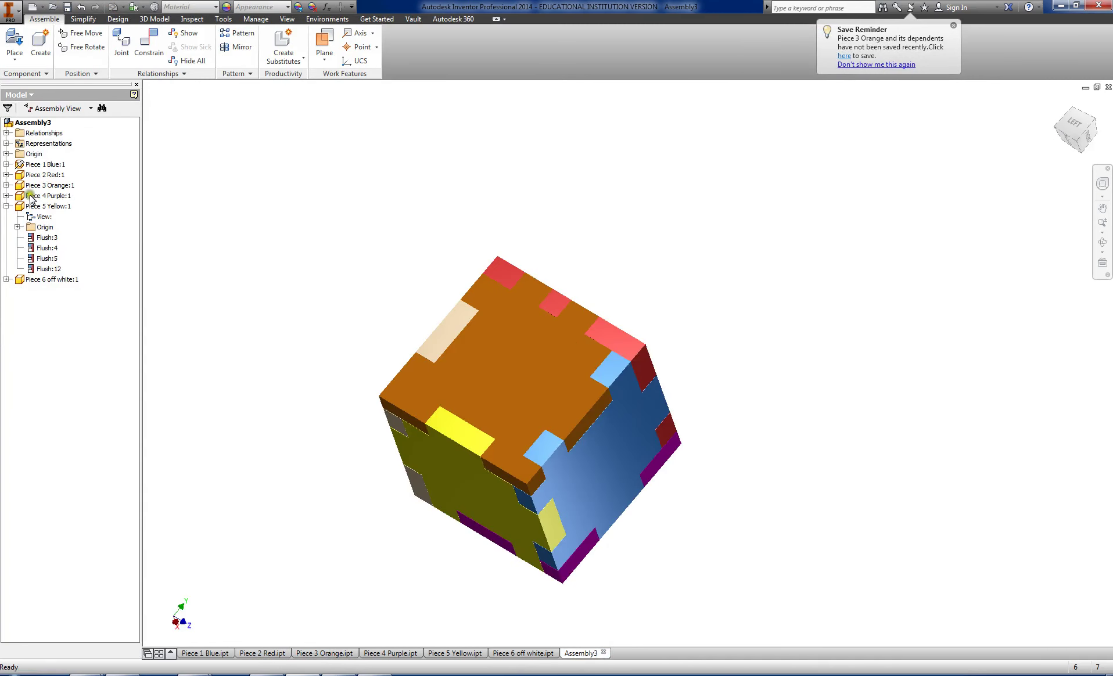
# Step: Expand Piece 4 Purple, Piece 3 Orange and Piece 2 Red in the browser to list their constraints
pyautogui.click(6, 196)
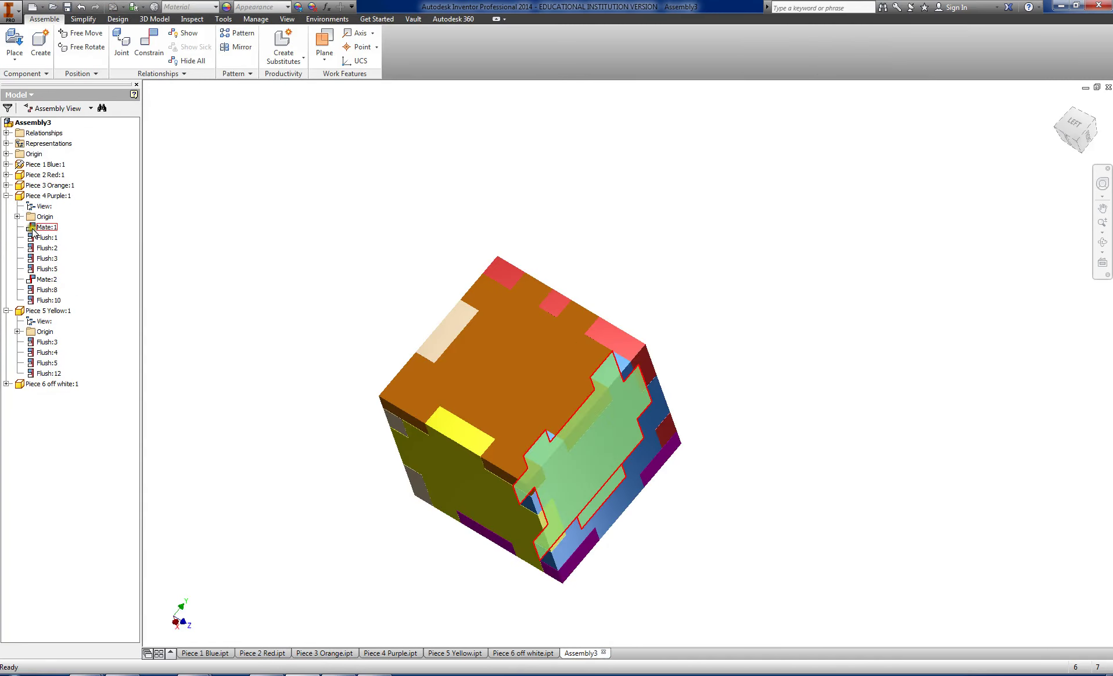
pyautogui.click(6, 185)
pyautogui.click(6, 175)
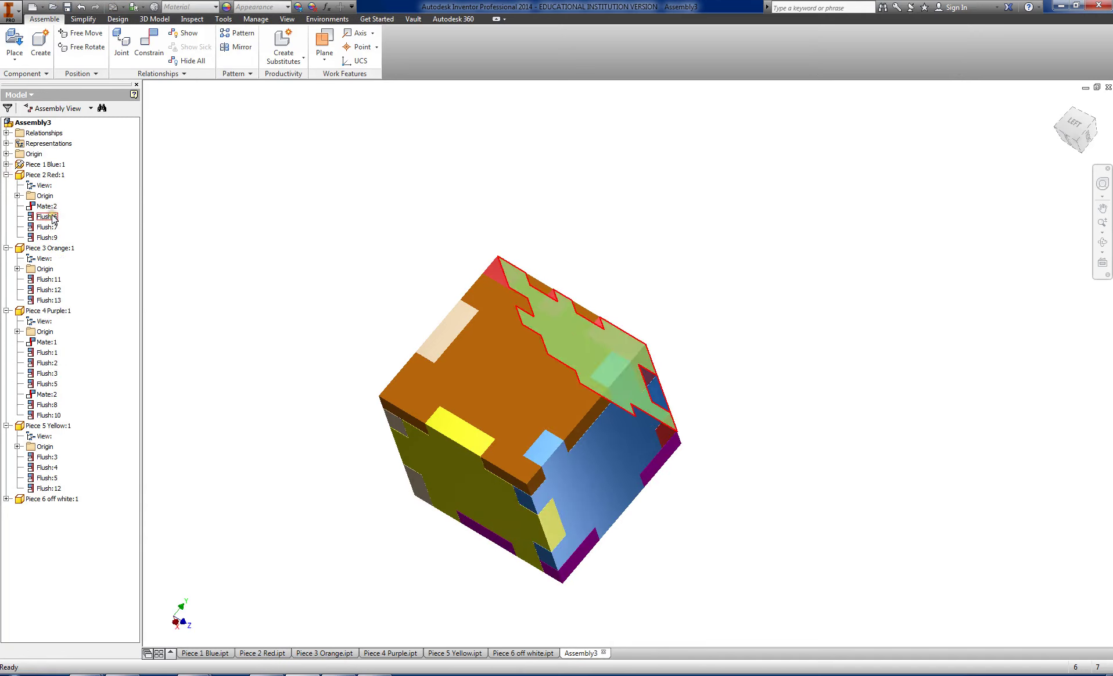